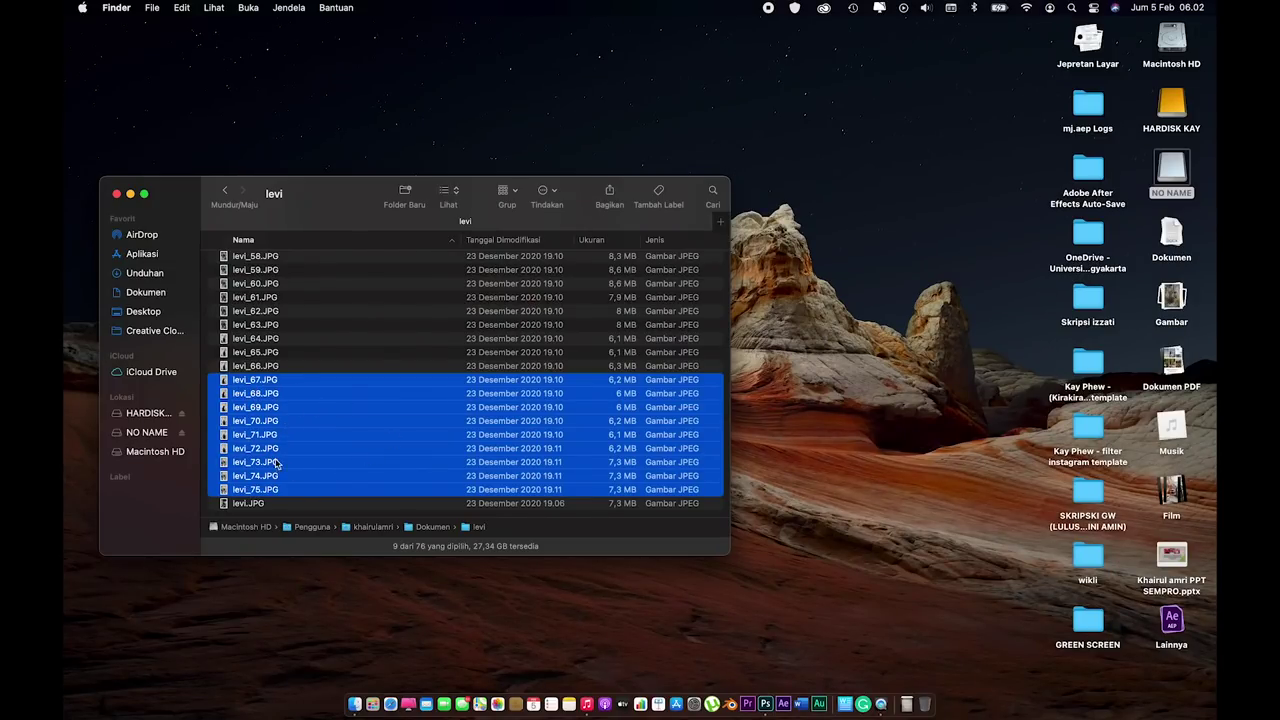
In Photoshop, create a 1080 × 1350 pixel RGB document named HYPER 3D TUTORIAL
left_click(770, 688)
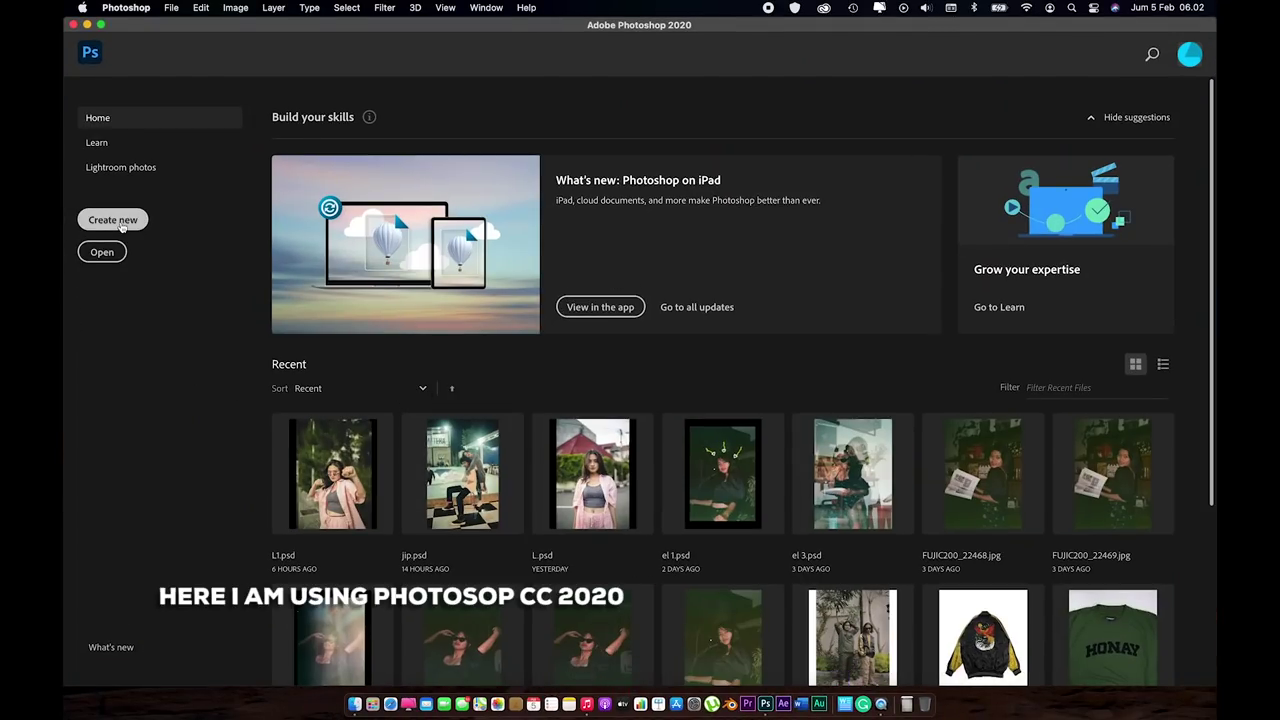
left_click(121, 226)
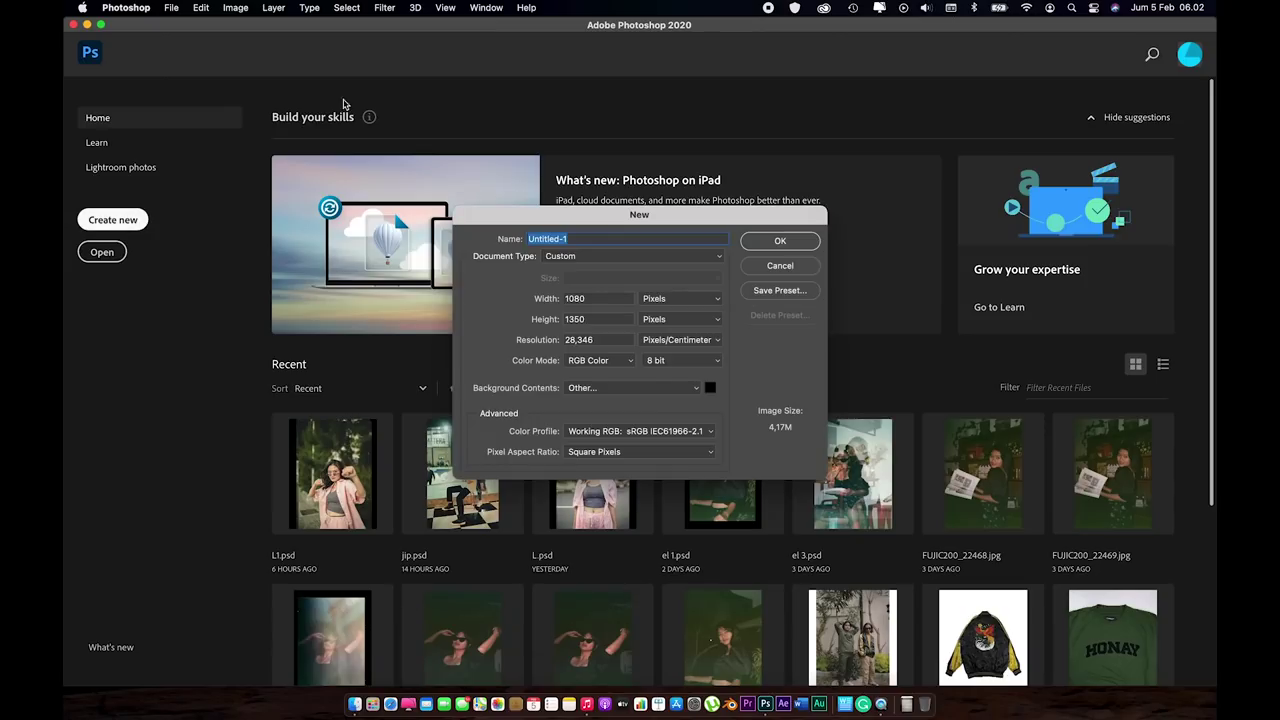
type("HYPER 3D TUTORIL")
double_click(604, 298)
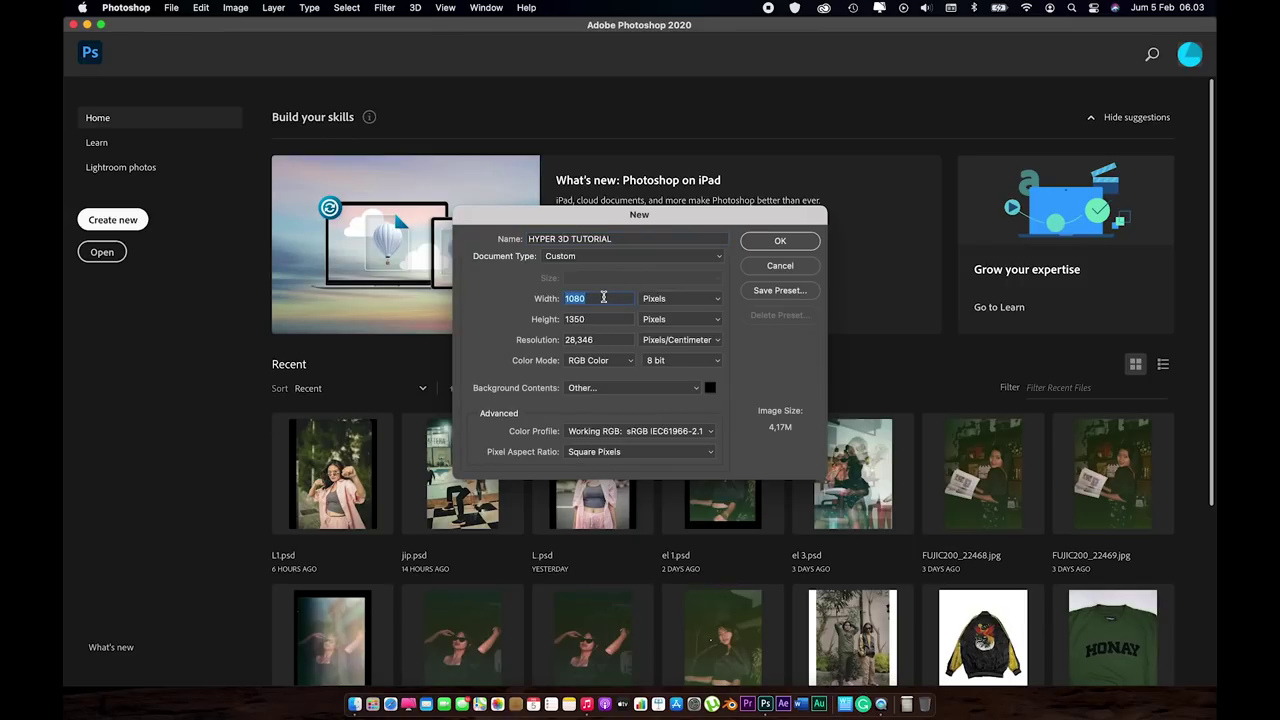
key("Tab")
double_click(617, 298)
left_click(660, 299)
left_click(668, 299)
left_click(767, 250)
Place the nine photos levi_67.JPG to levi_75.JPG from the Finder folder levi into the document as layers
left_click(352, 712)
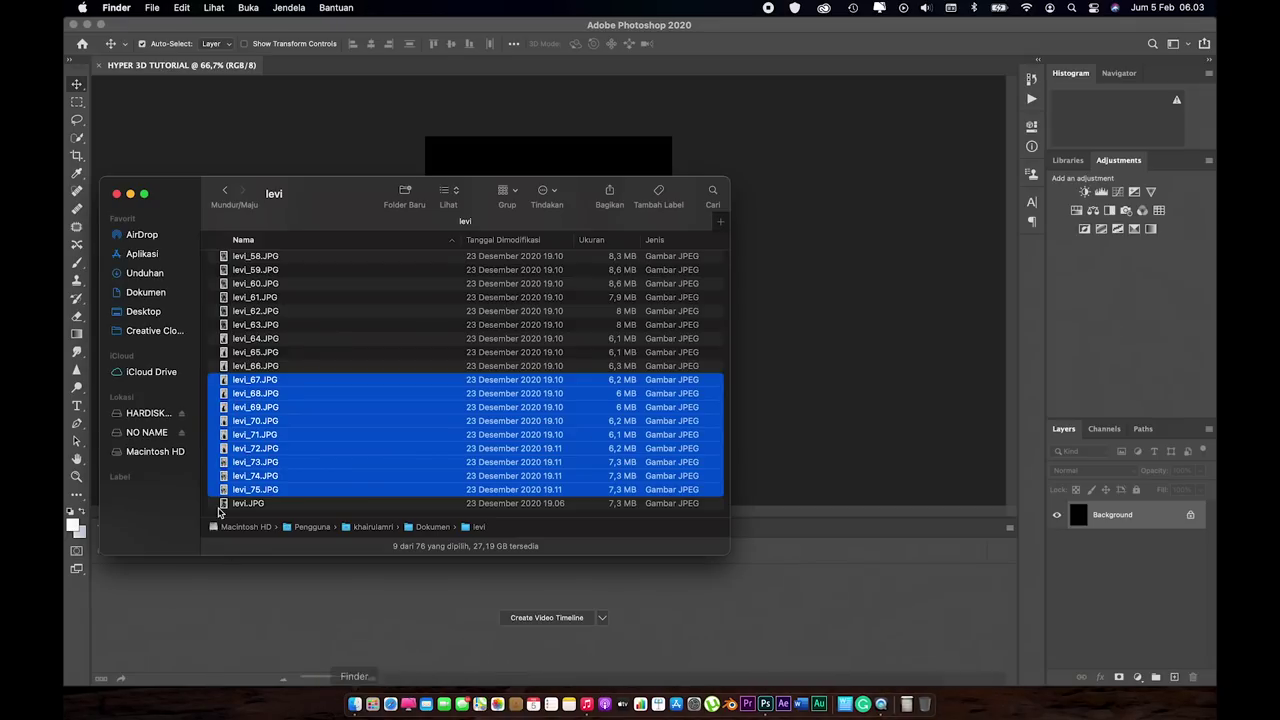
left_click_drag(380, 380, 480, 160)
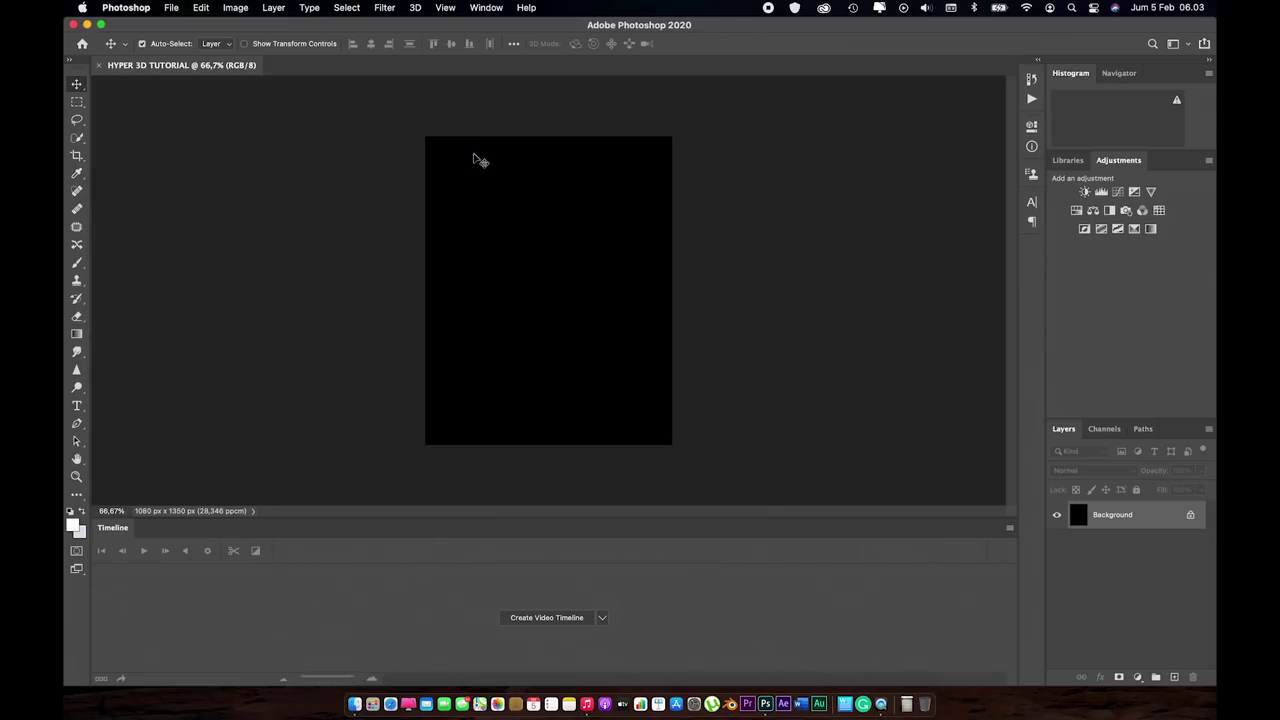
left_click(1130, 577)
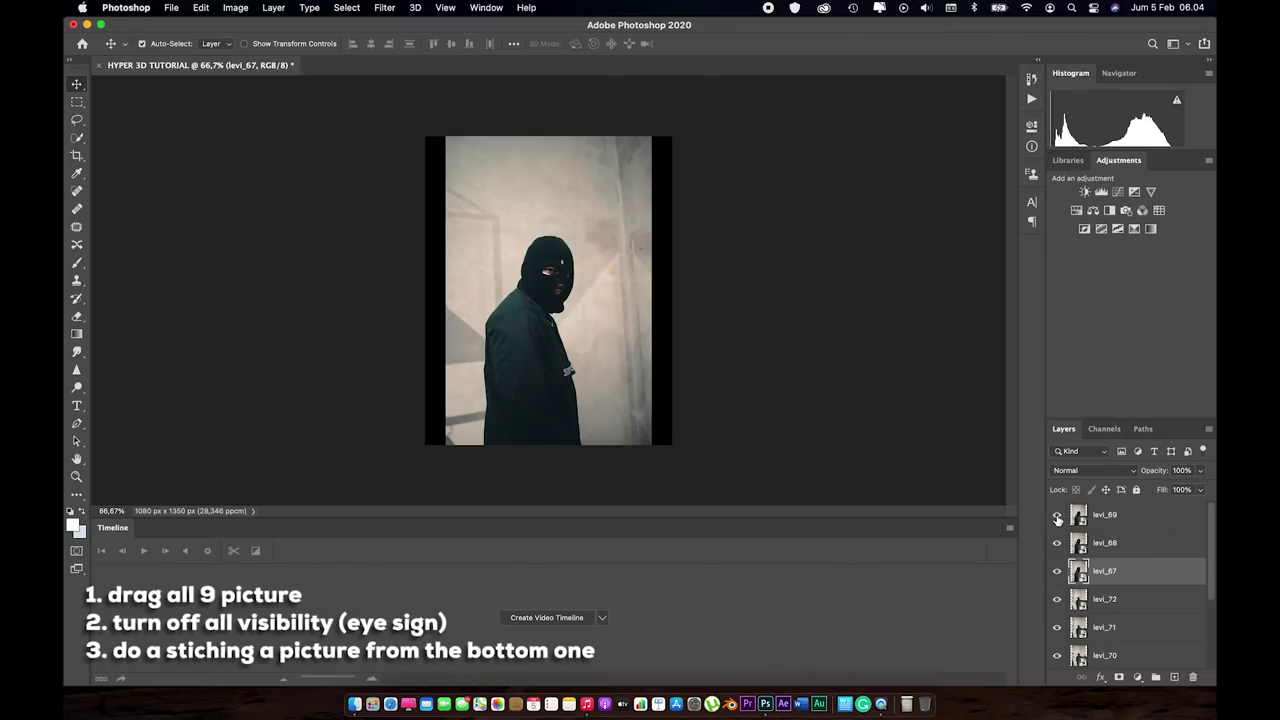
Hide every photo layer except levi_73 above the background
left_click(1057, 515)
left_click(1057, 543)
left_click(1057, 571)
left_click(1057, 599)
scroll(1057, 607, "down", 1)
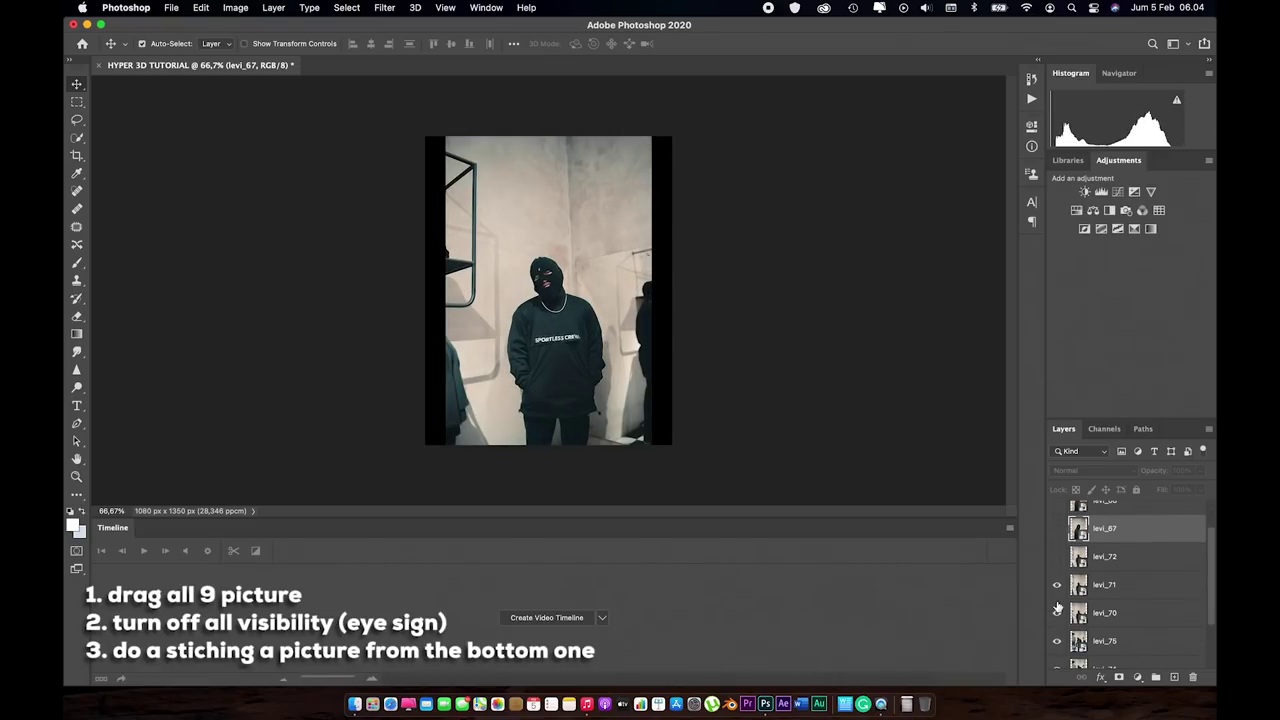
scroll(1057, 608, "down", 1)
left_click(1057, 581)
left_click(1057, 608)
scroll(1057, 595, "down", 3)
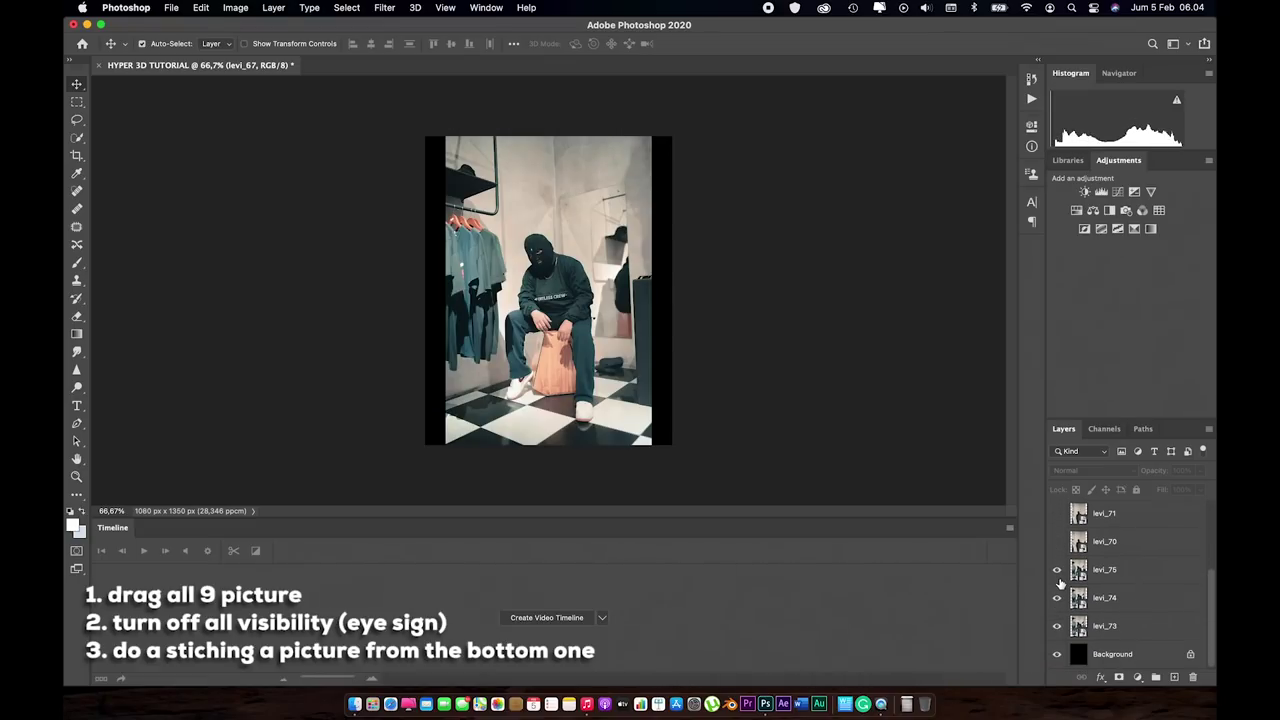
left_click(1057, 570)
left_click(1057, 598)
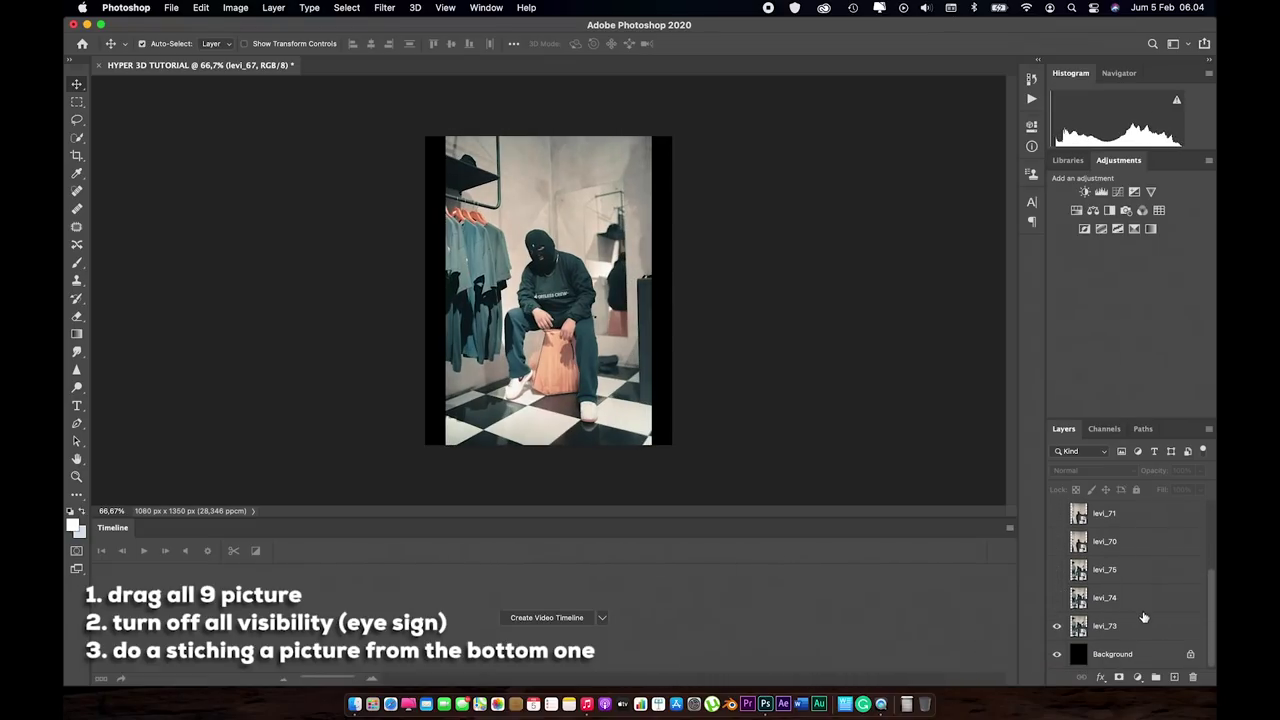
Show layer levi_74, lower its opacity to 49% and align its masked face with the one in levi_73
left_click(1057, 598)
left_click(1122, 597)
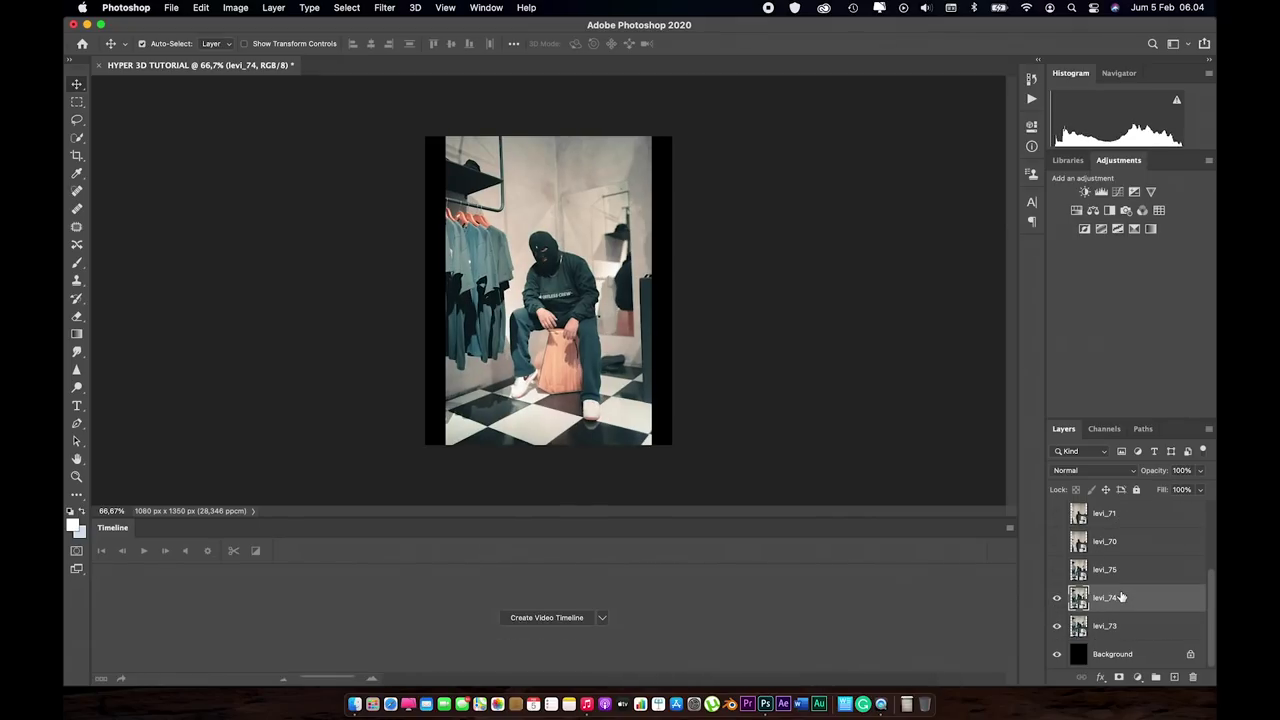
left_click(1199, 471)
left_click_drag(1196, 489, 1167, 490)
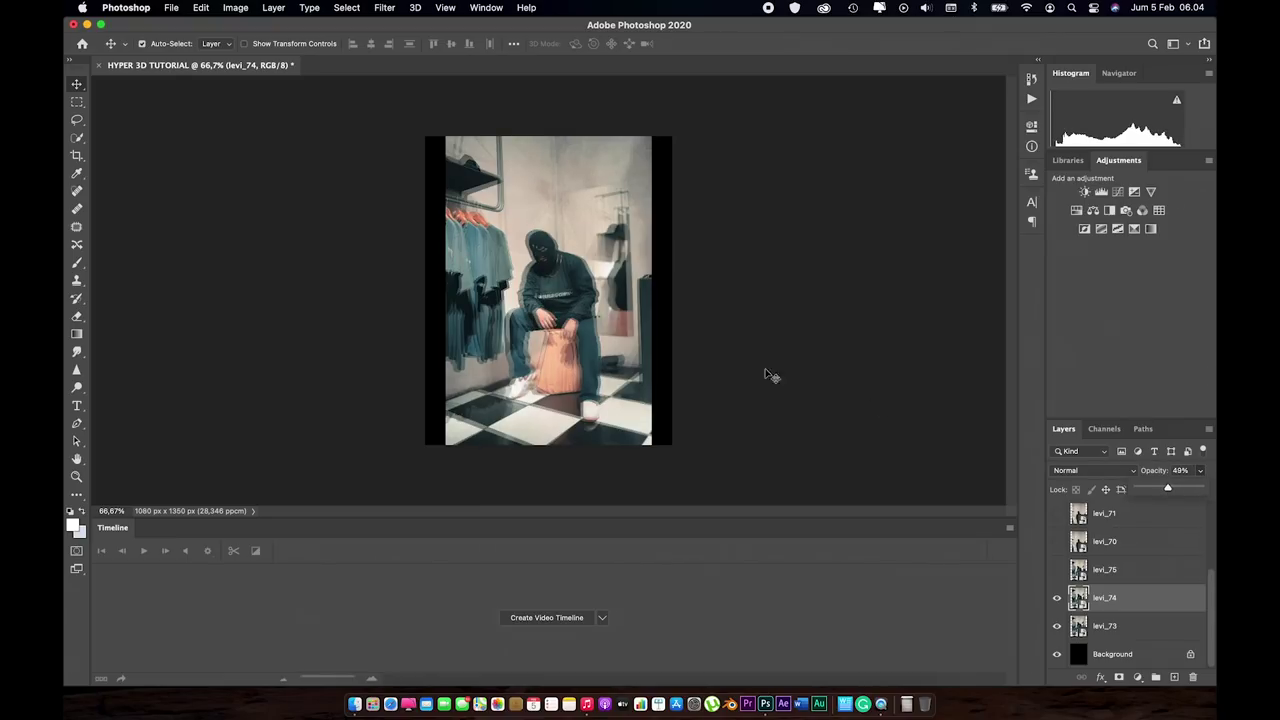
scroll(535, 265, "up", 5)
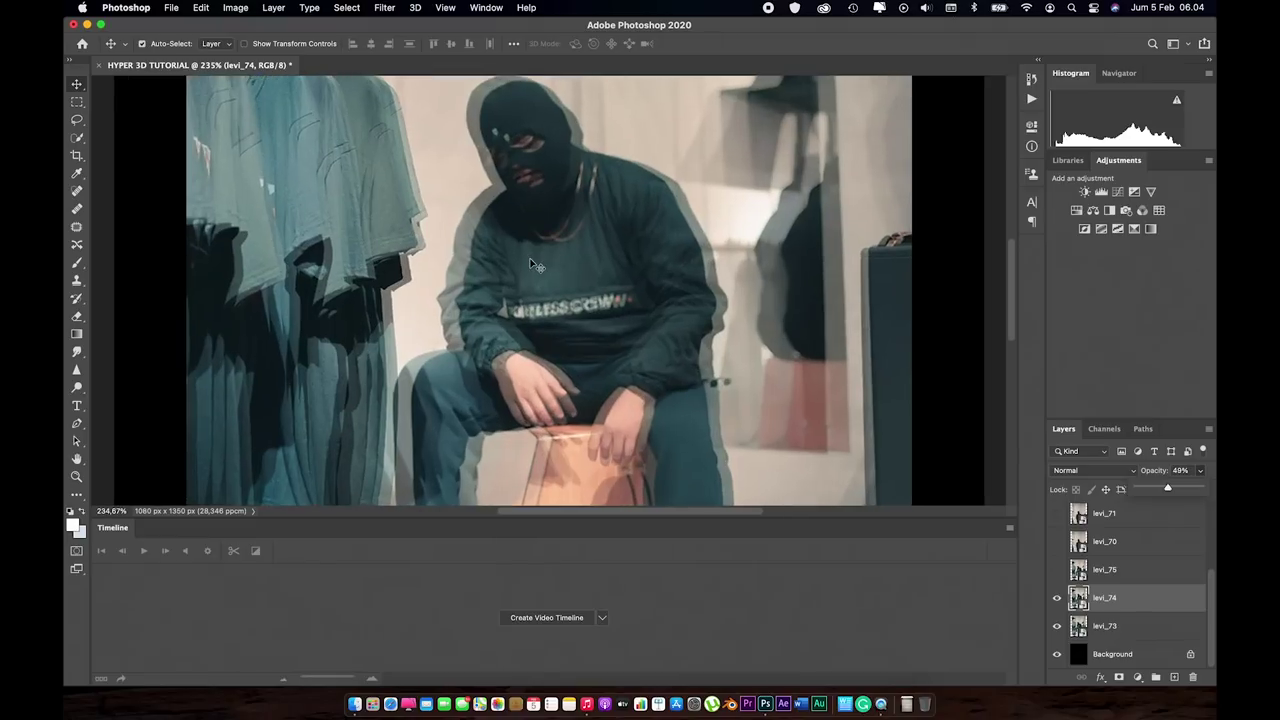
scroll(535, 265, "up", 5)
scroll(535, 265, "up", 3)
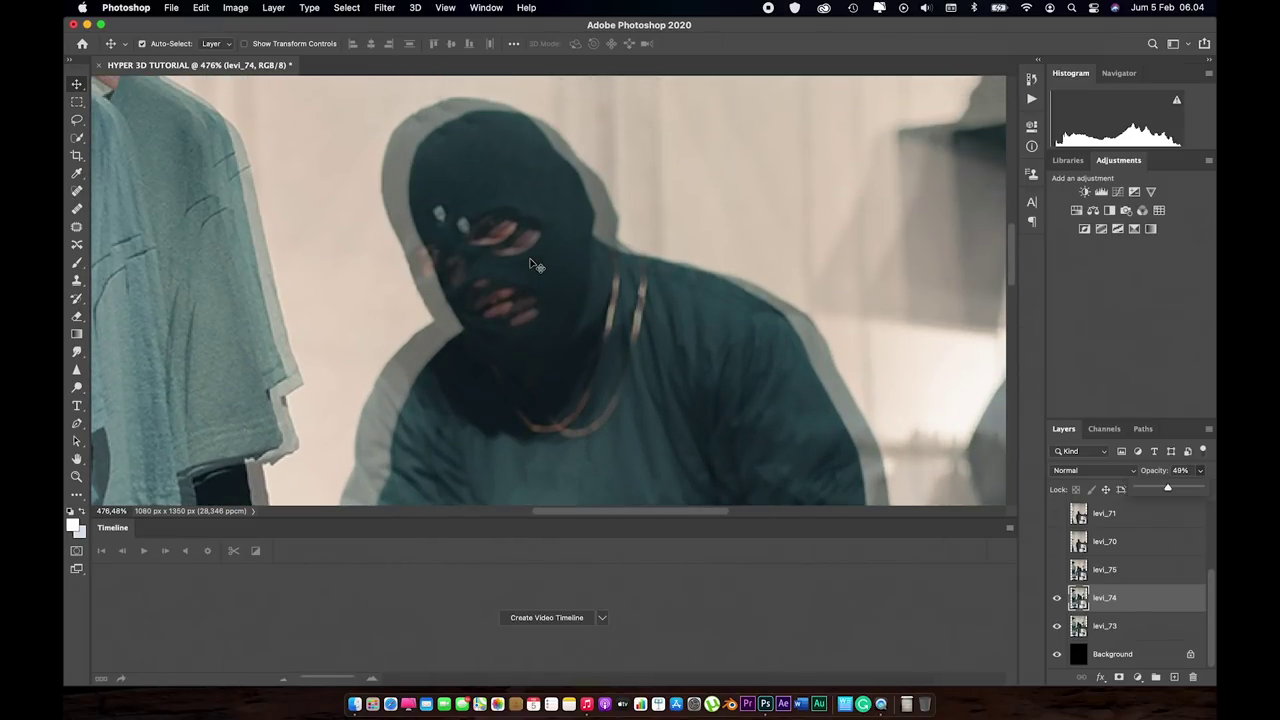
scroll(535, 265, "up", 3)
left_click_drag(448, 230, 405, 217)
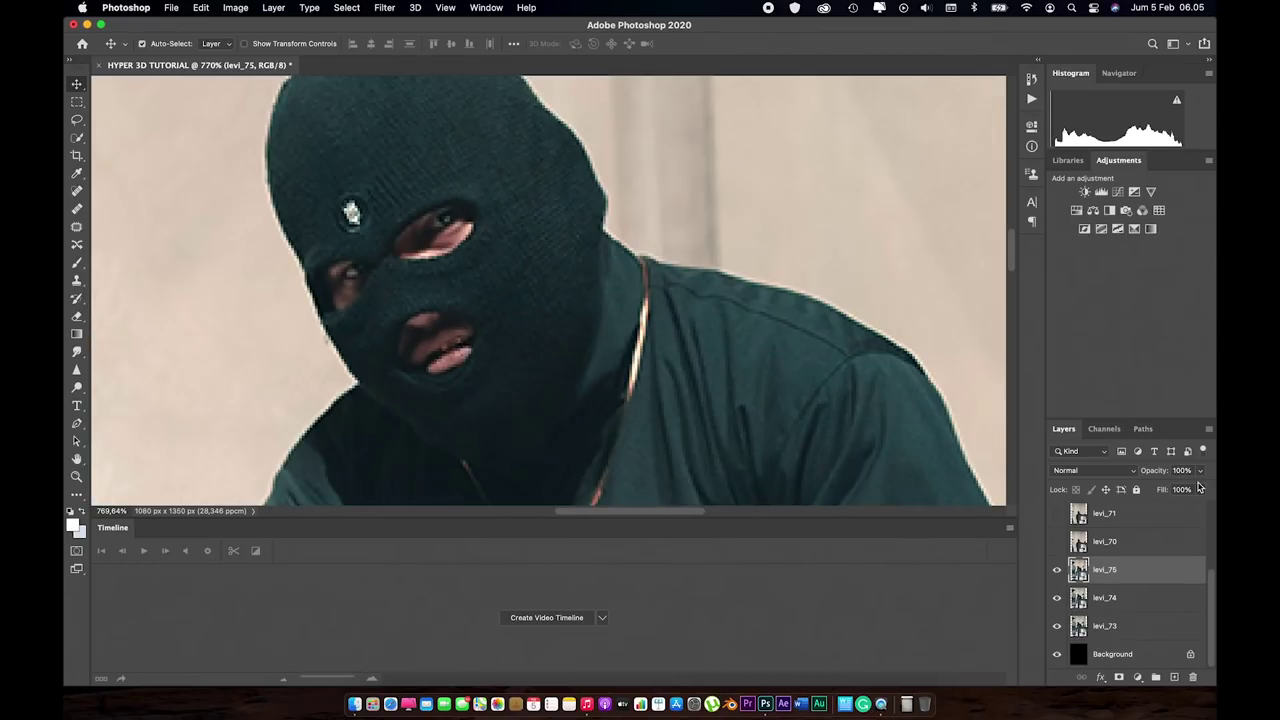
Align levi_75's face with the photo below at reduced opacity and restore the layer to 100% opacity
left_click(1200, 471)
left_click(1166, 490)
left_click_drag(503, 306, 526, 275)
left_click(1201, 471)
left_click_drag(1176, 489, 1206, 488)
Show layers levi_70 and levi_71, and align levi_71's face with the photo below at reduced opacity
left_click(1057, 541)
left_click(1105, 542)
scroll(792, 451, "down", 5)
left_click(1057, 513)
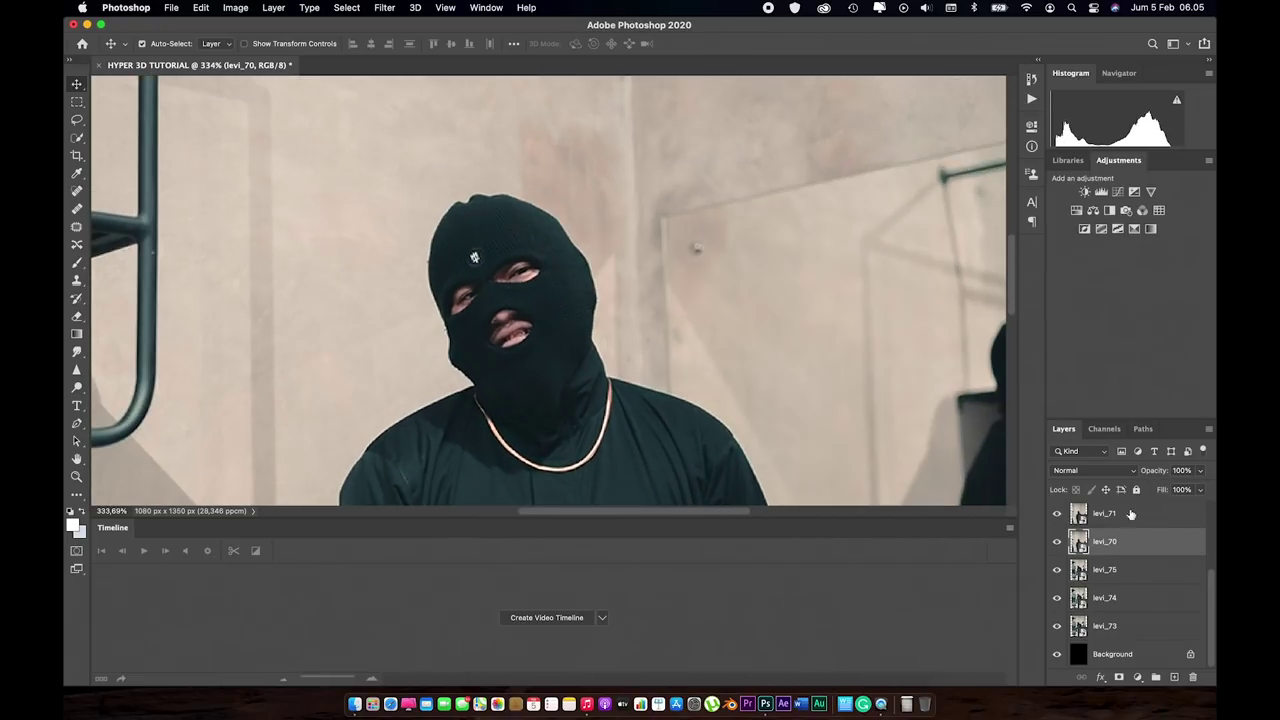
left_click(1131, 514)
left_click(1200, 470)
left_click(1168, 489)
scroll(405, 290, "up", 6)
left_click_drag(405, 290, 429, 260)
left_click(1200, 470)
mouse_move(1168, 488)
left_mouse_down()
mouse_move(1206, 488)
mouse_move(1170, 488)
left_mouse_up()
Show layer levi_72, align its face with the photo below and restore the layer to 100% opacity
scroll(1114, 537, "up", 2)
left_click(1057, 545)
left_click(1105, 545)
left_click_drag(363, 332, 429, 303)
scroll(437, 414, "up", 5)
left_click_drag(612, 462, 625, 472)
left_click(1200, 470)
left_click_drag(1178, 488, 1210, 488)
scroll(547, 292, "down", 5)
scroll(1100, 565, "up", 2)
Show layers levi_67 and levi_68, and align levi_68's face with the photo below at reduced opacity
left_click(1057, 571)
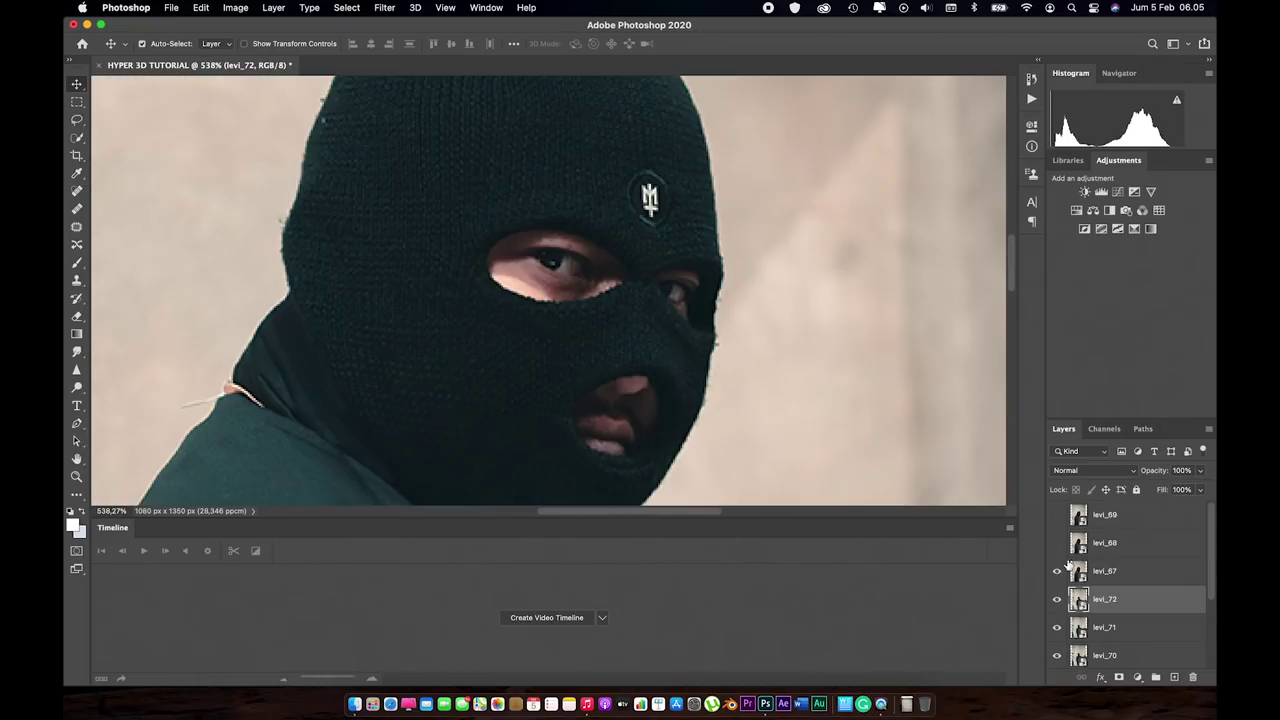
left_click(1057, 543)
left_click(1105, 543)
left_click(1201, 471)
left_click(1171, 488)
scroll(551, 259, "up", 5)
left_click_drag(614, 283, 633, 204)
left_click_drag(1200, 470, 1170, 489)
Show layer levi_69, align its face with levi_68 at 51% opacity and restore it to 100%
left_click(1057, 514)
left_click(1105, 514)
left_click_drag(581, 266, 662, 120)
left_click_drag(692, 345, 703, 280)
scroll(694, 303, "down", 5)
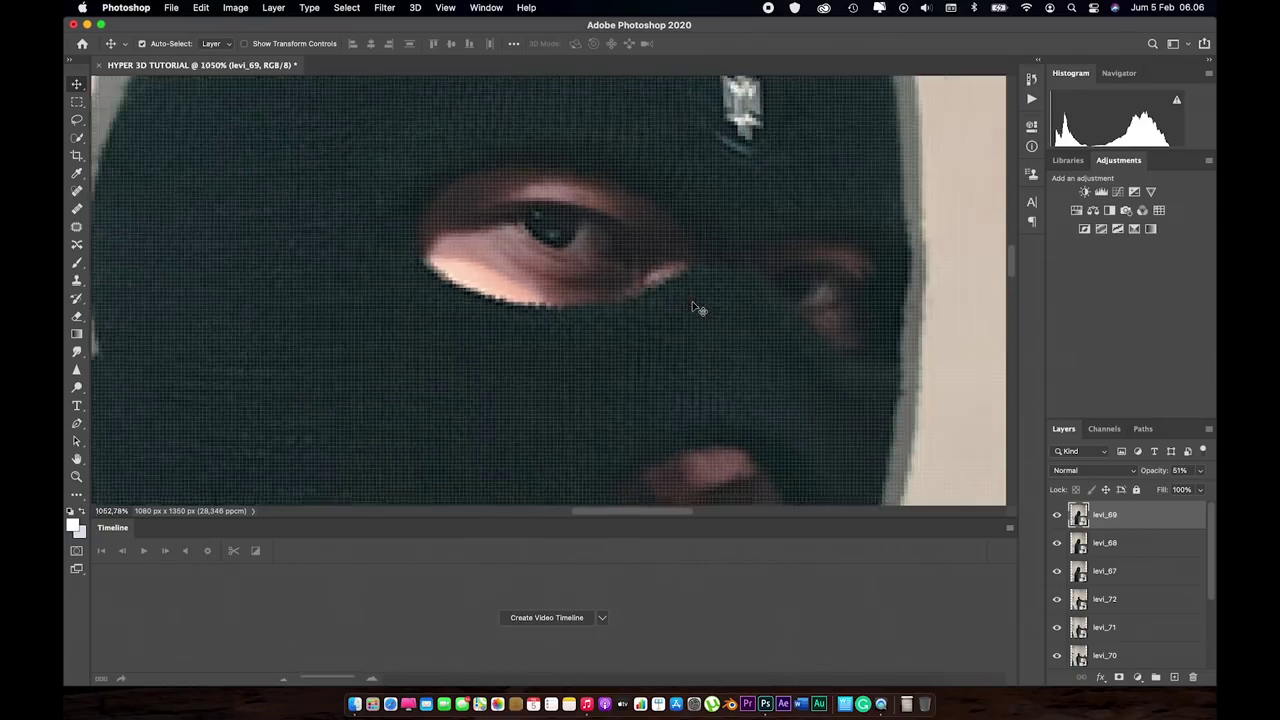
scroll(846, 466, "down", 2)
left_click_drag(1200, 470, 1214, 487)
scroll(548, 290, "down", 5)
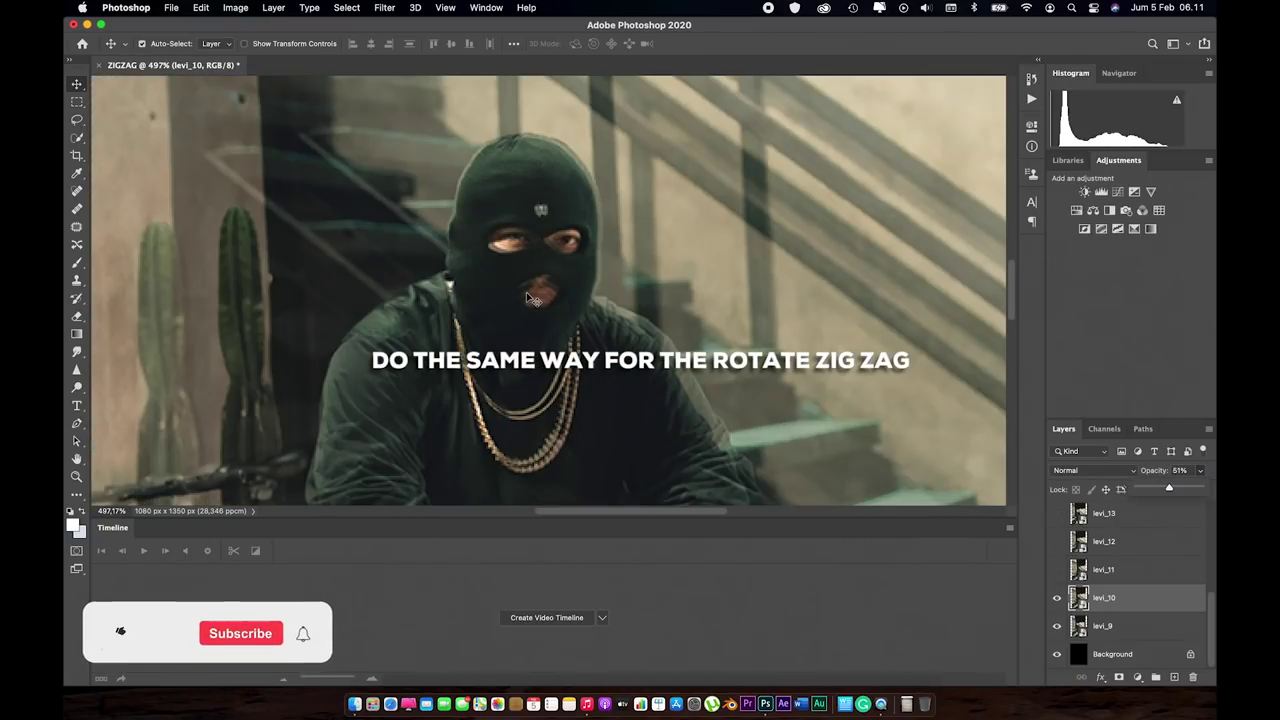
In the ZIGZAG document, restore layer levi_10 to 100% opacity
scroll(526, 292, "up", 4)
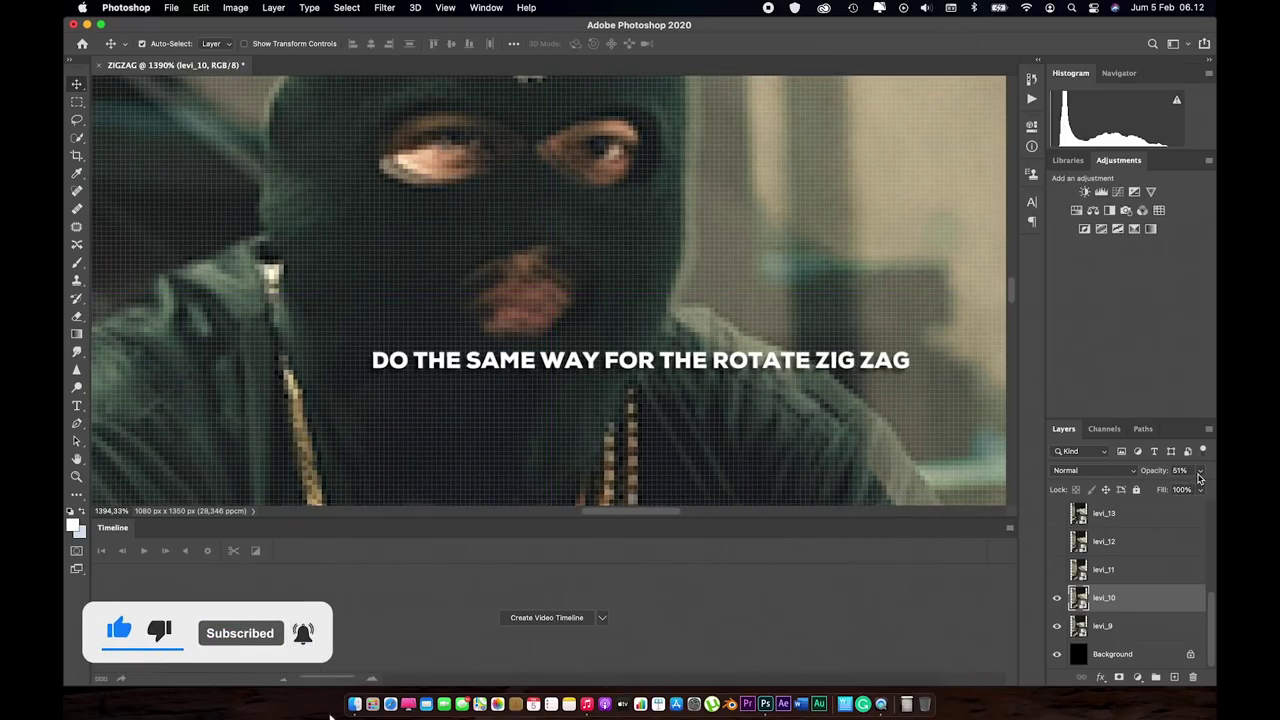
left_click(1199, 473)
left_click_drag(1175, 488, 1207, 488)
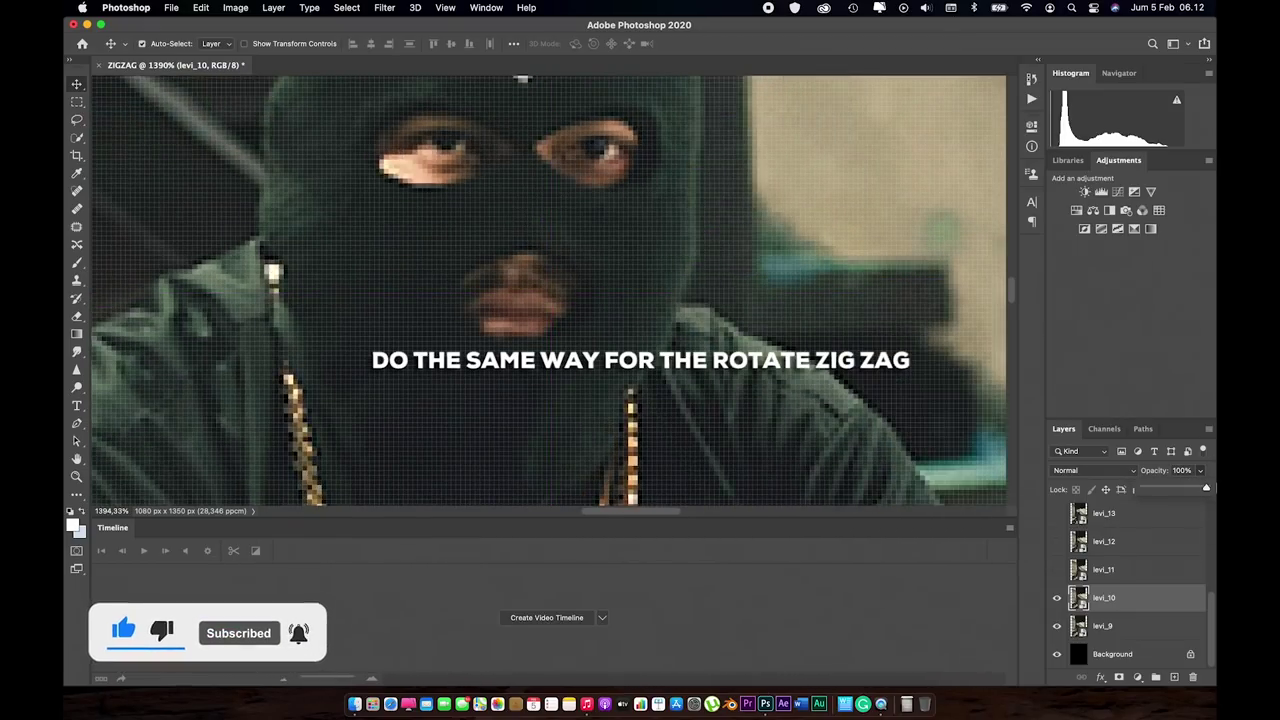
Show layer levi_11 and move its photo up so the face aligns with levi_10
left_click(1057, 569)
left_click(1149, 562)
left_click(1201, 474)
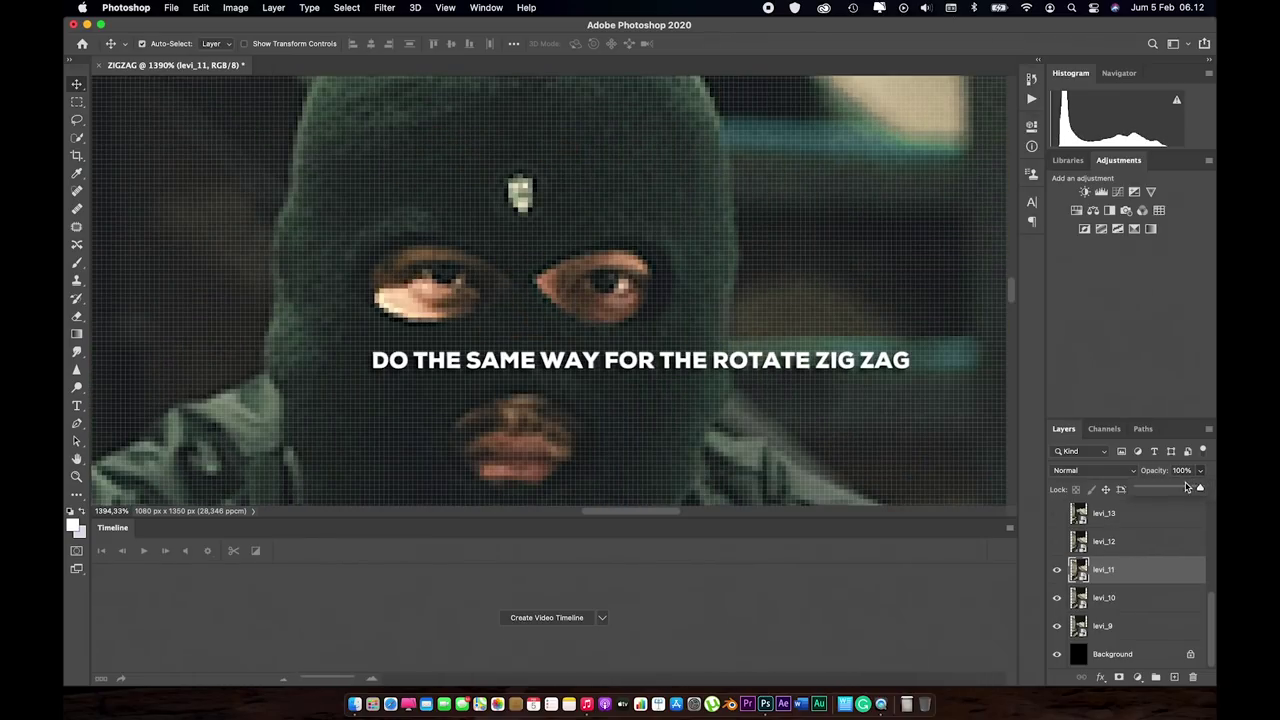
left_click_drag(522, 279, 520, 139)
left_click_drag(532, 200, 531, 190)
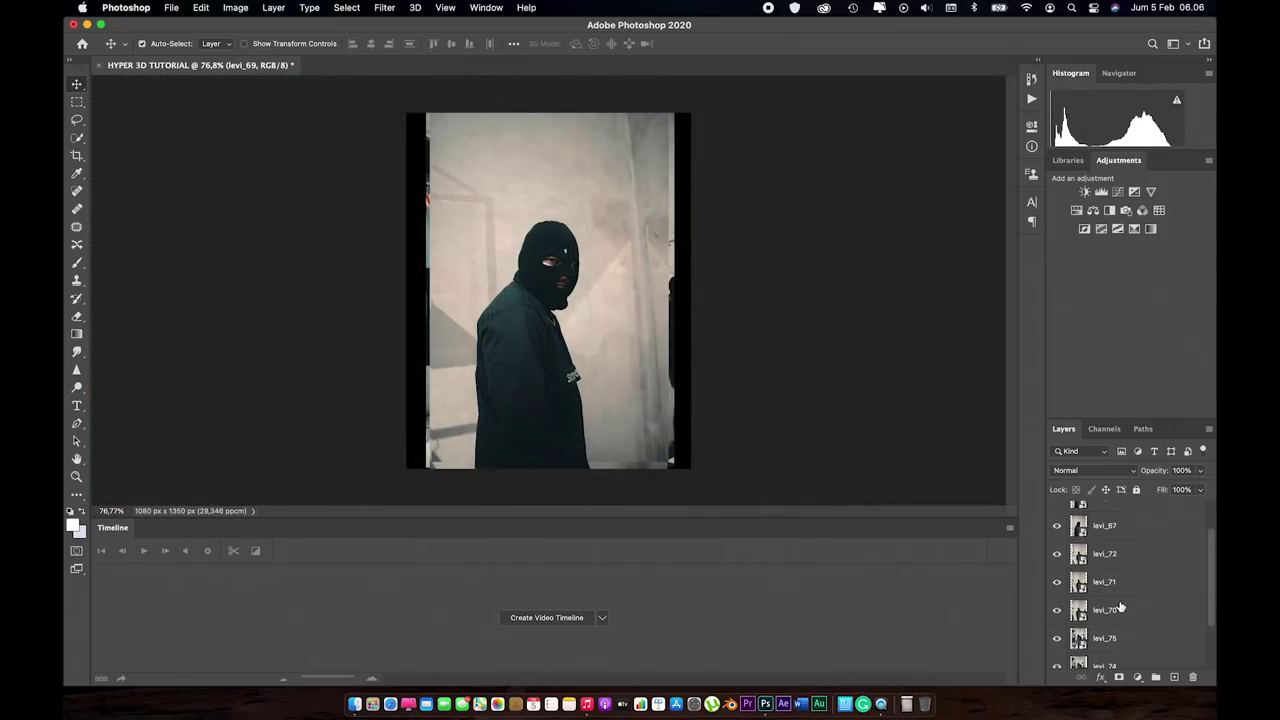
In the HYPER 3D TUTORIAL document, hide all photo layers except the lowest one, levi_73
left_click_drag(1062, 520, 1059, 606)
scroll(1058, 612, "down", 2)
scroll(1059, 606, "down", 2)
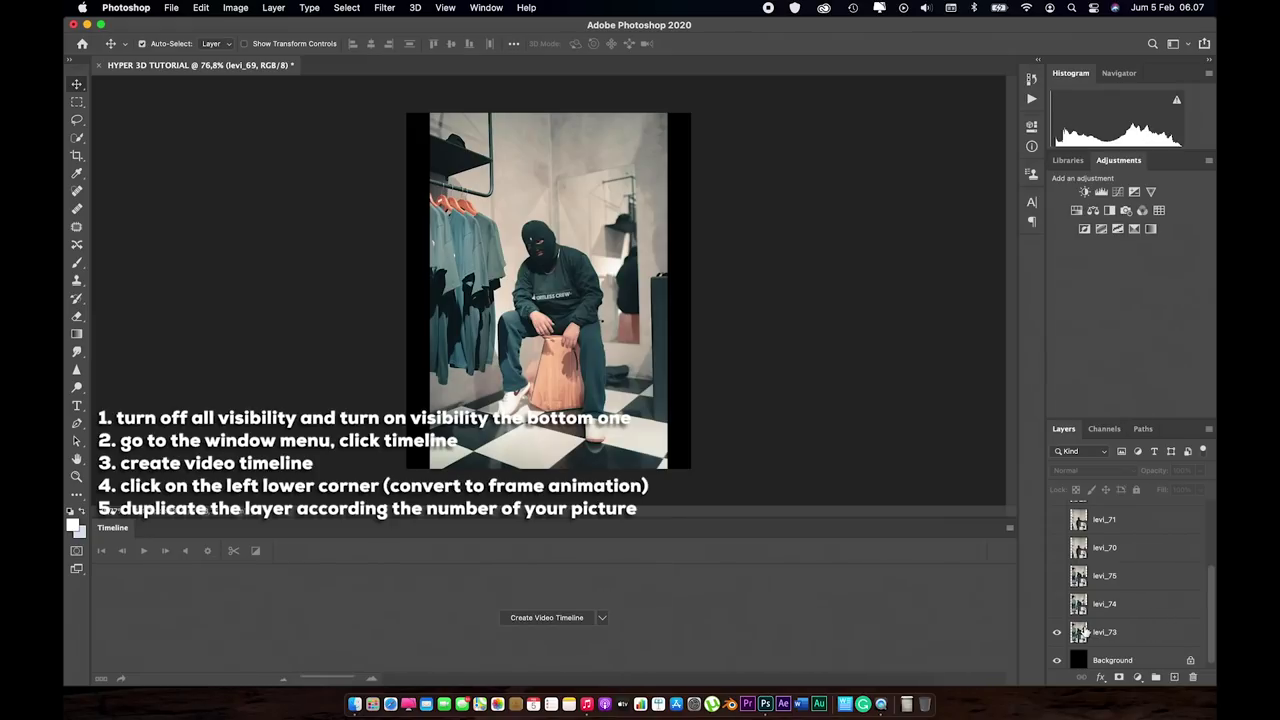
left_click(485, 8)
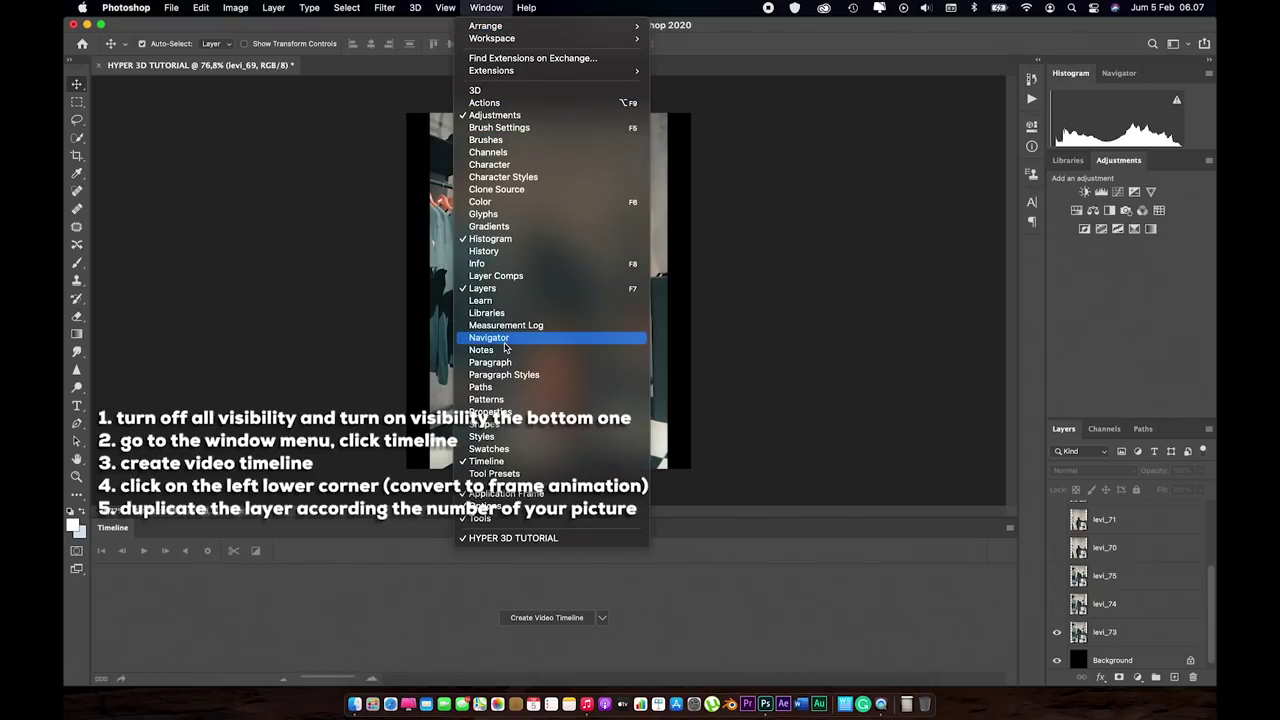
left_click(505, 464)
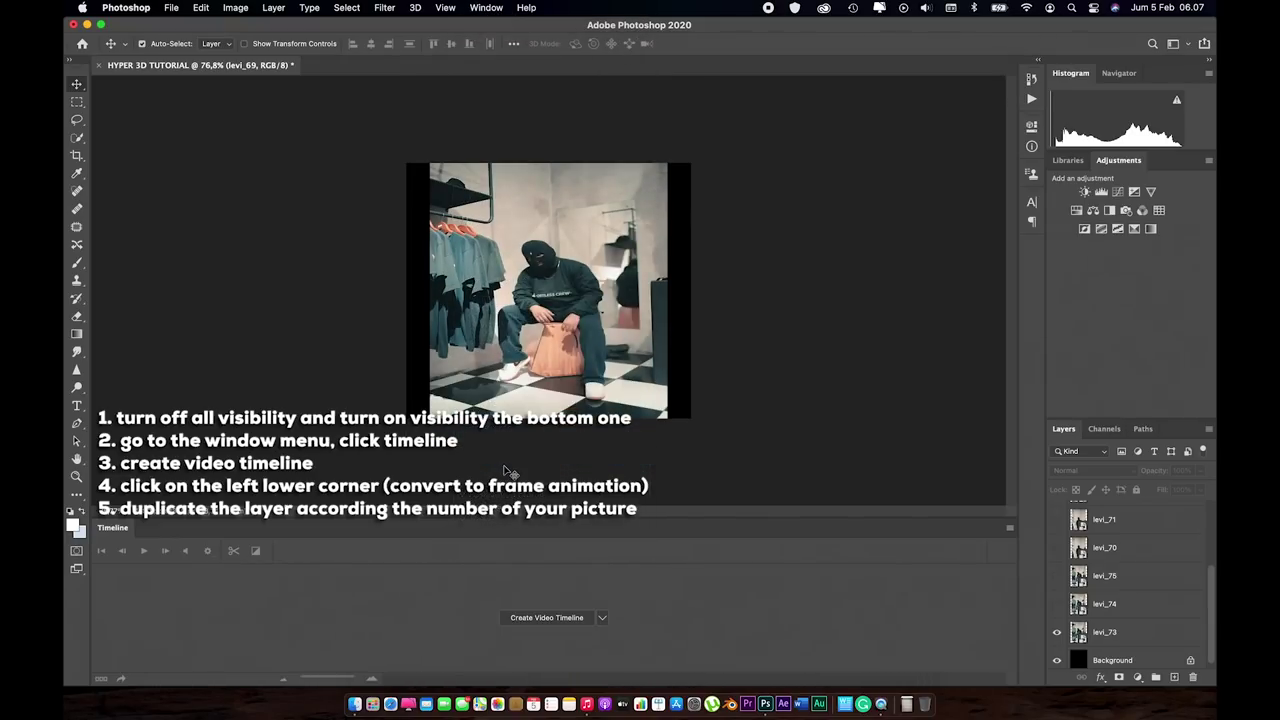
left_click(527, 7)
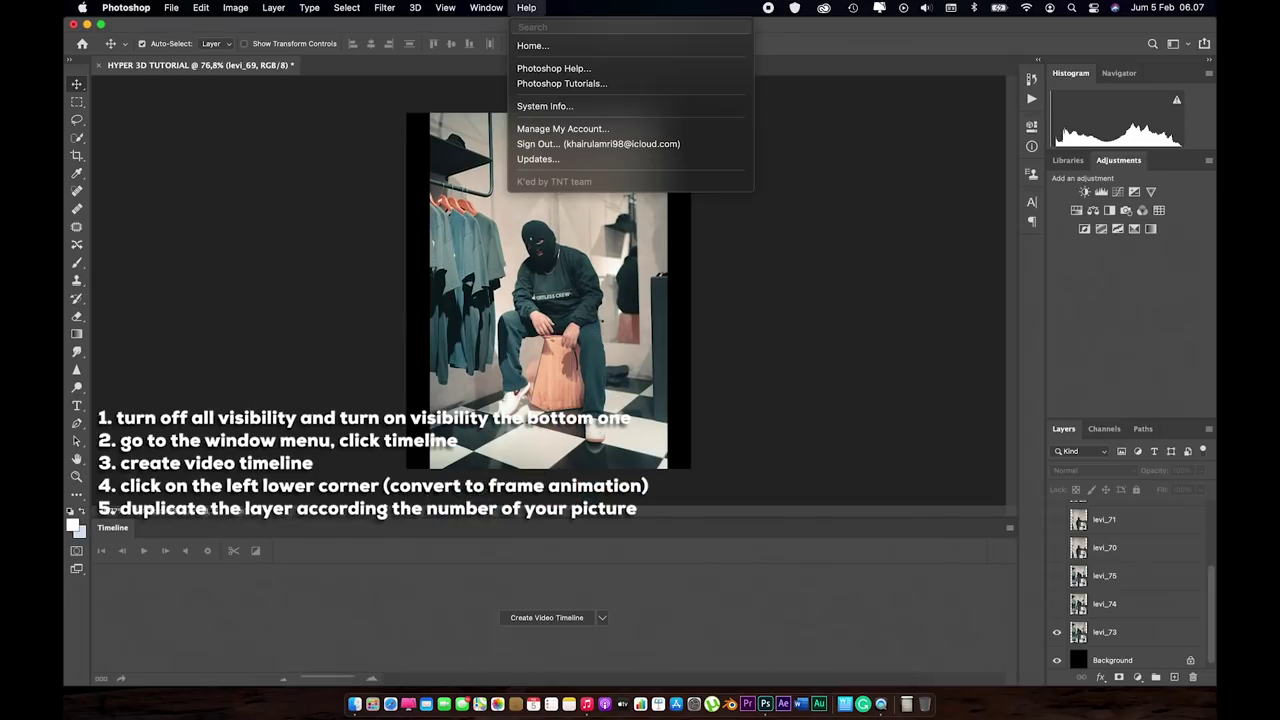
type("timeline")
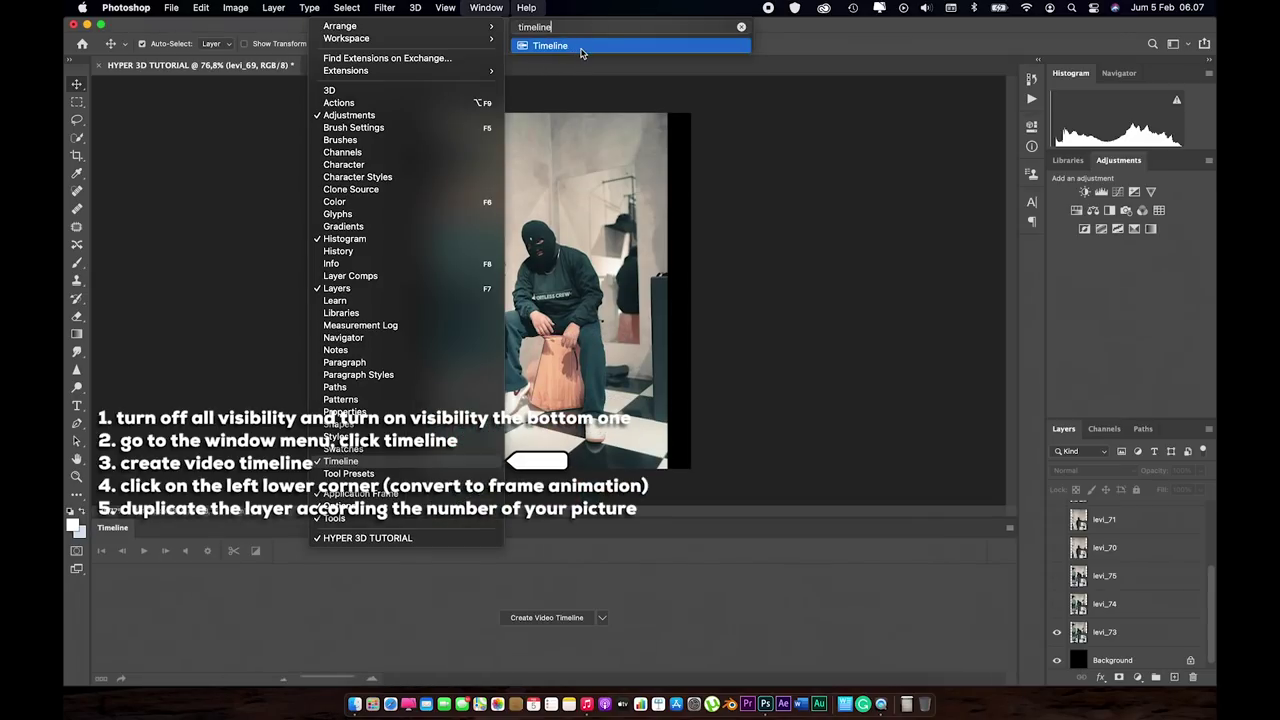
left_click(548, 46)
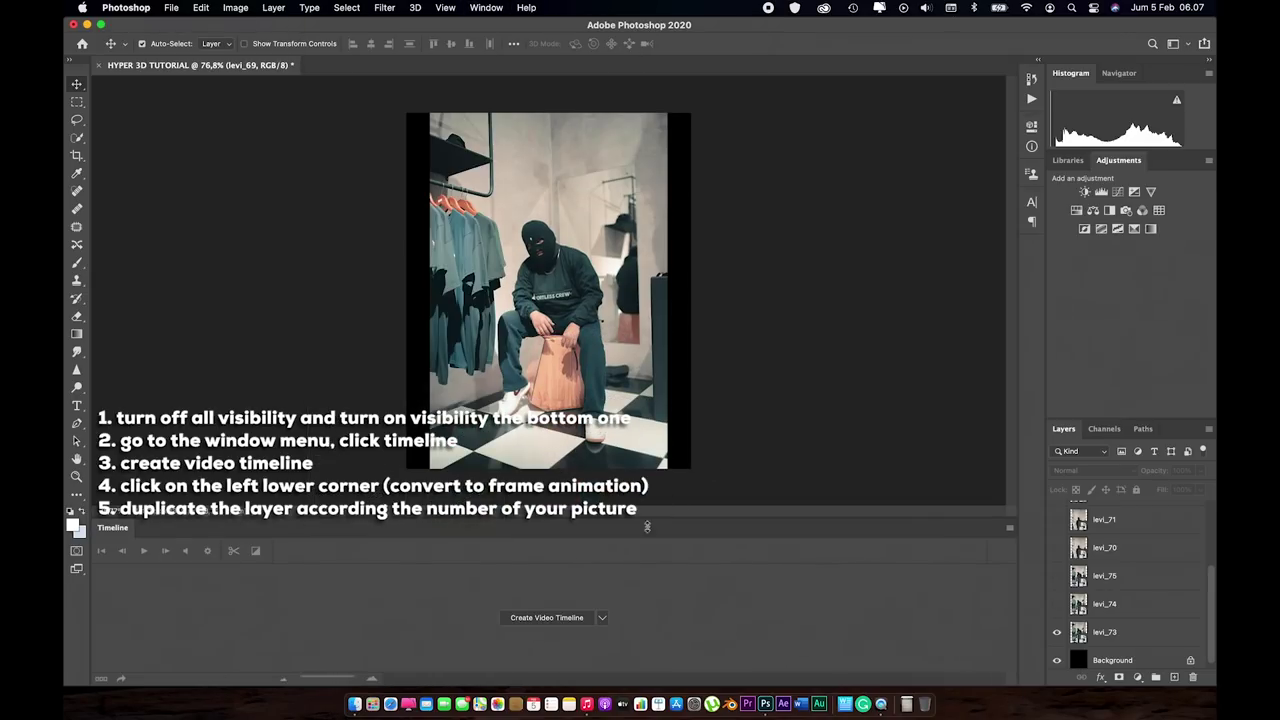
Create a video timeline and convert it to a frame animation
left_click(544, 616)
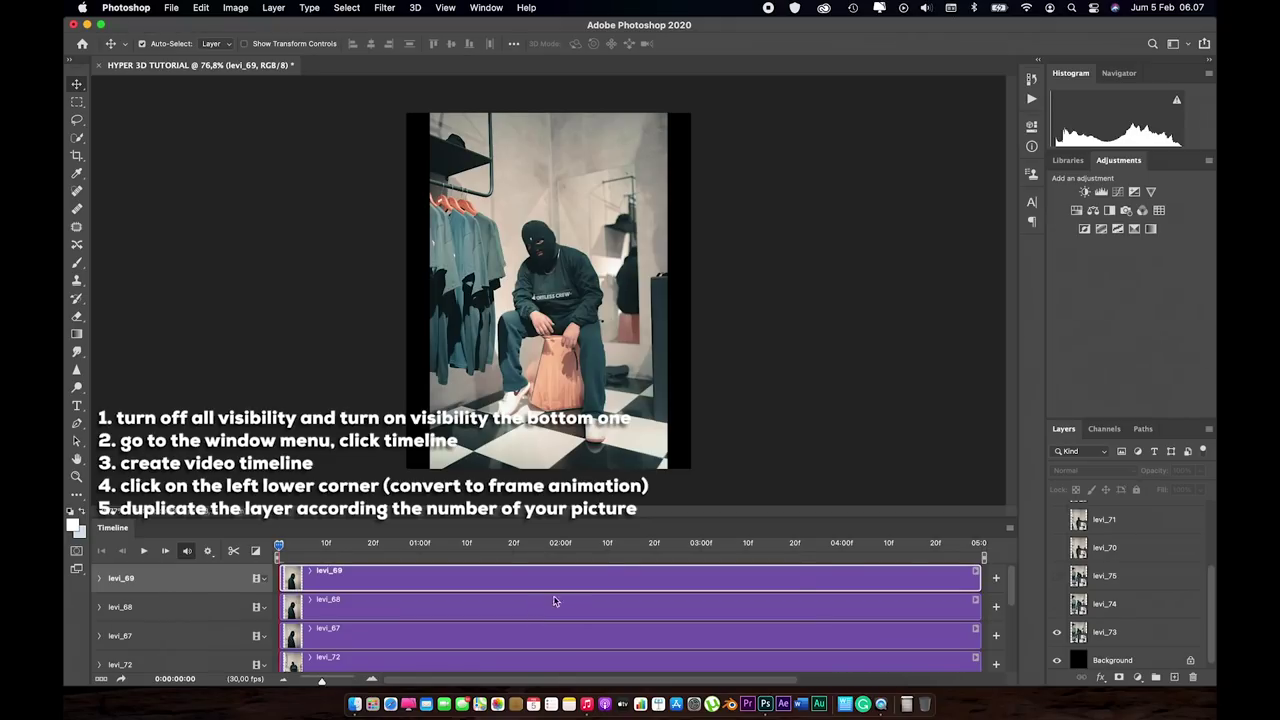
left_click(101, 680)
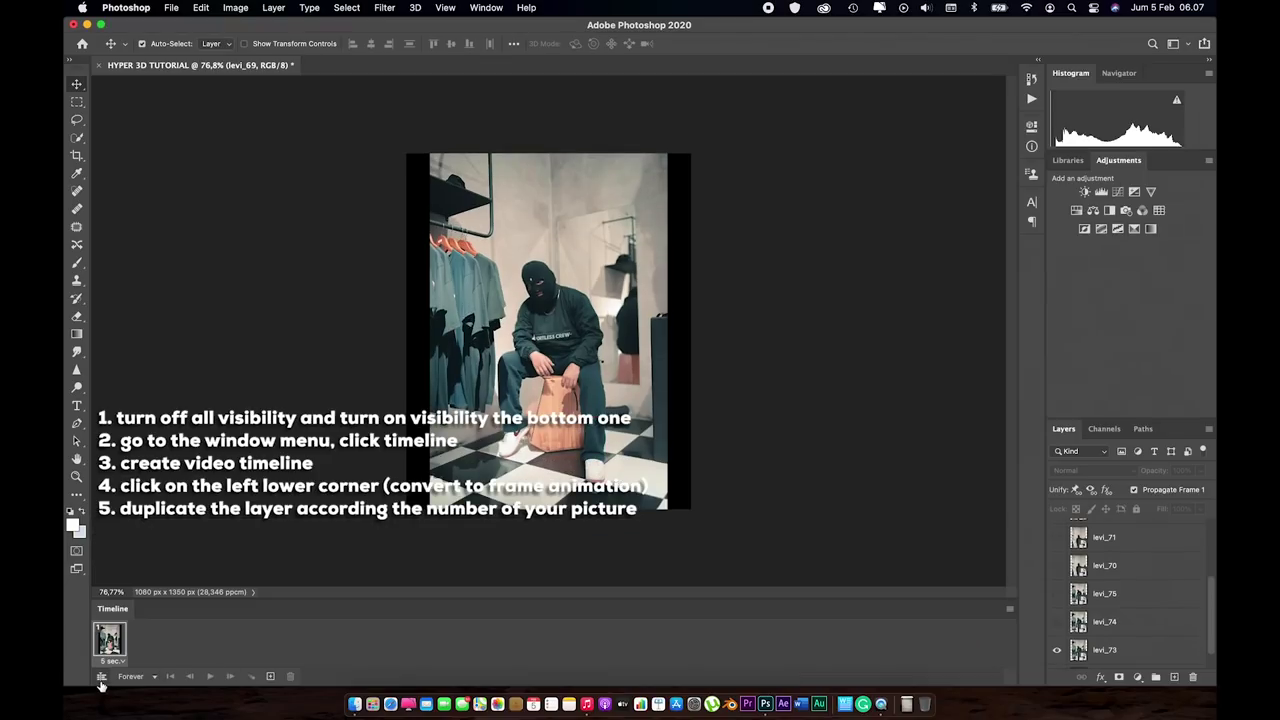
Duplicate the 5-second animation frame until there are nine frames, one for each photo
left_click(269, 677)
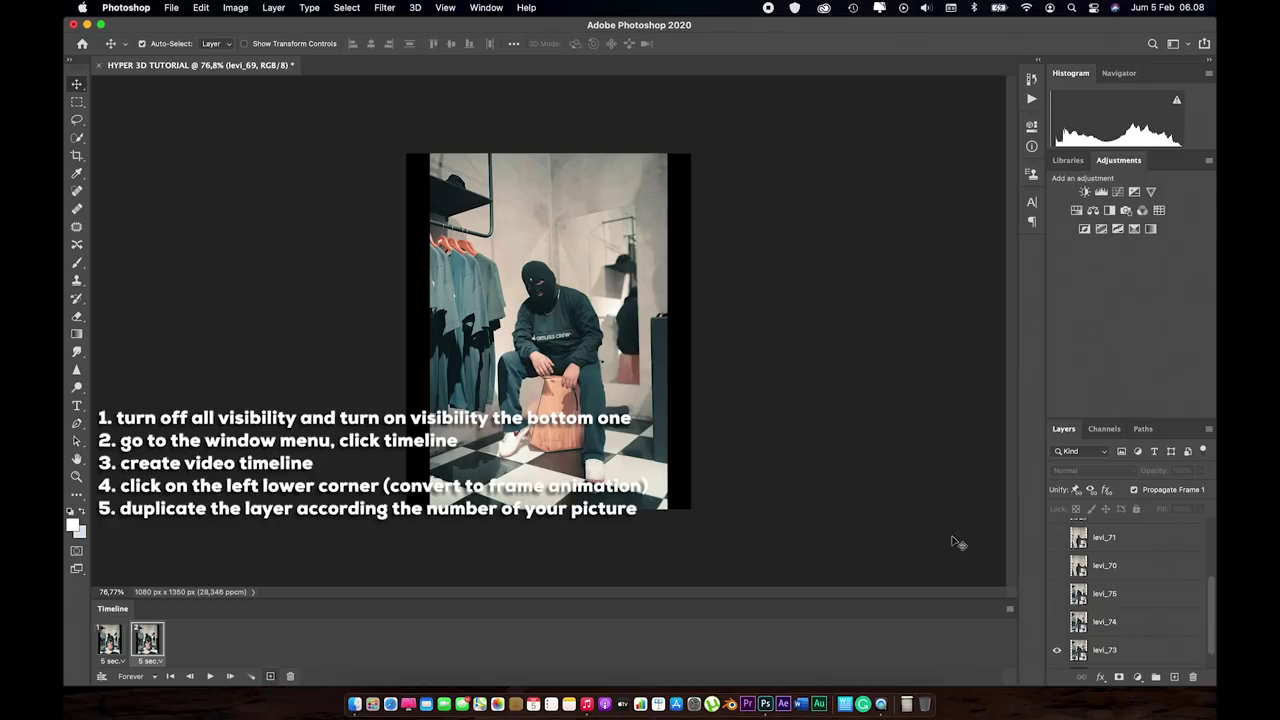
scroll(1093, 560, "up", 3)
scroll(1122, 616, "down", 1)
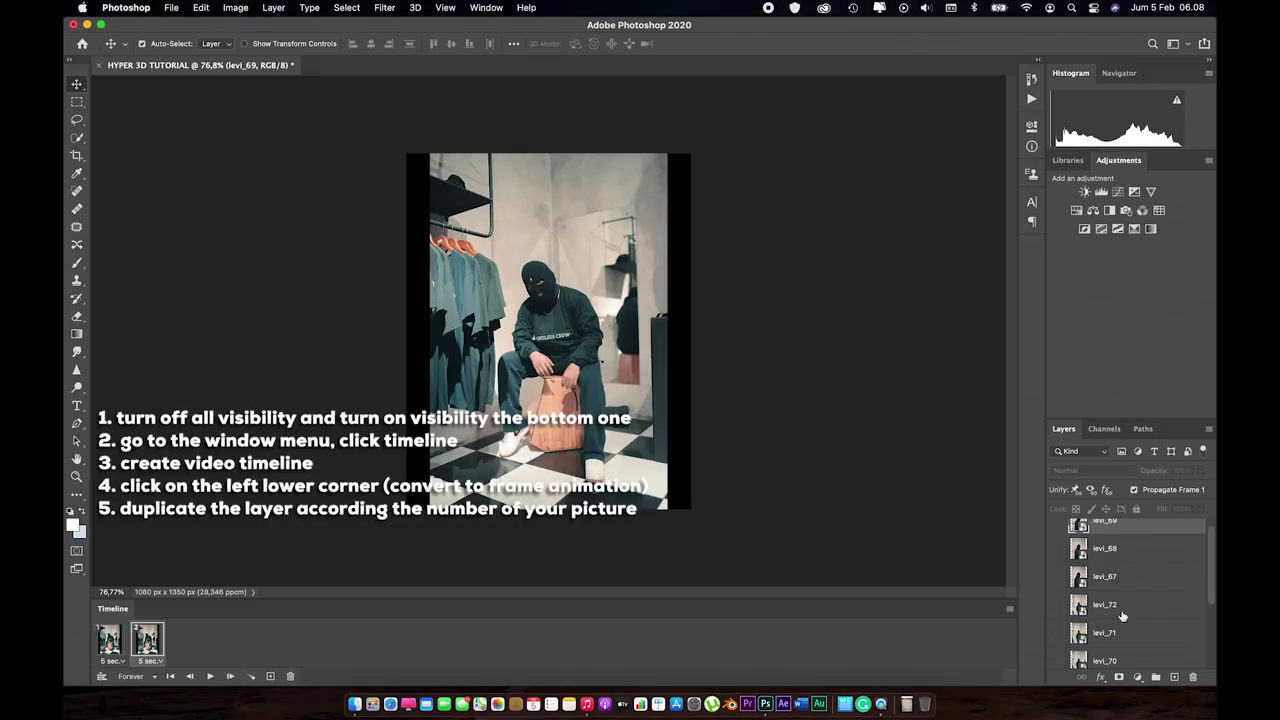
left_click(269, 677)
left_click(269, 677)
left_click(269, 677)
left_click(269, 677)
left_click(269, 677)
left_click(269, 677)
left_click(269, 677)
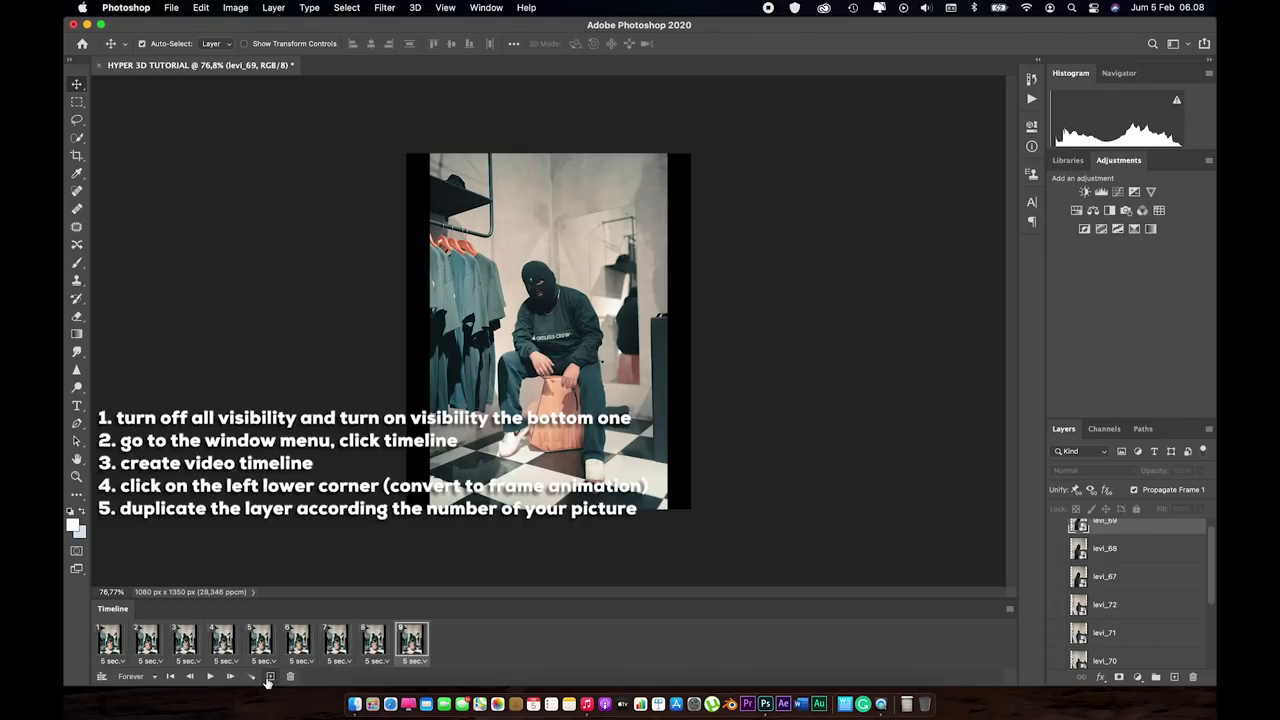
Select the first animation frame and check which photo layer is shown in it
left_click(112, 640)
left_click(146, 642)
scroll(1060, 560, "down", 3)
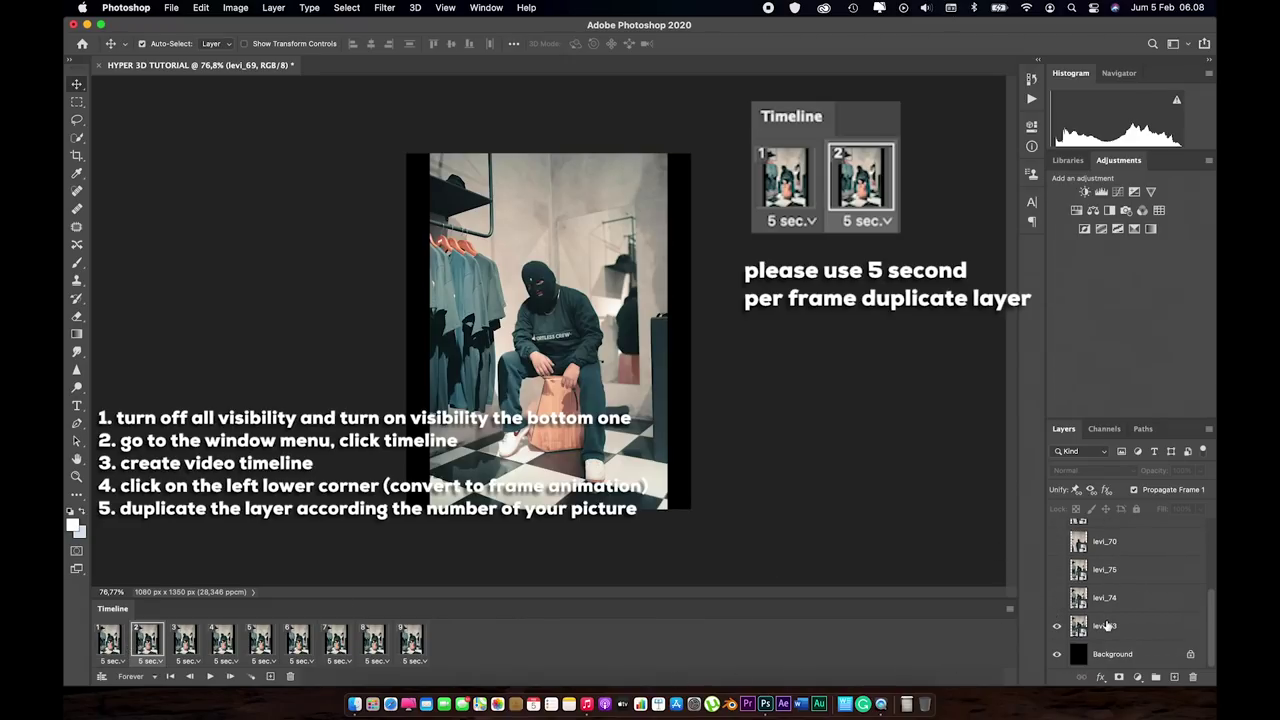
left_click(110, 640)
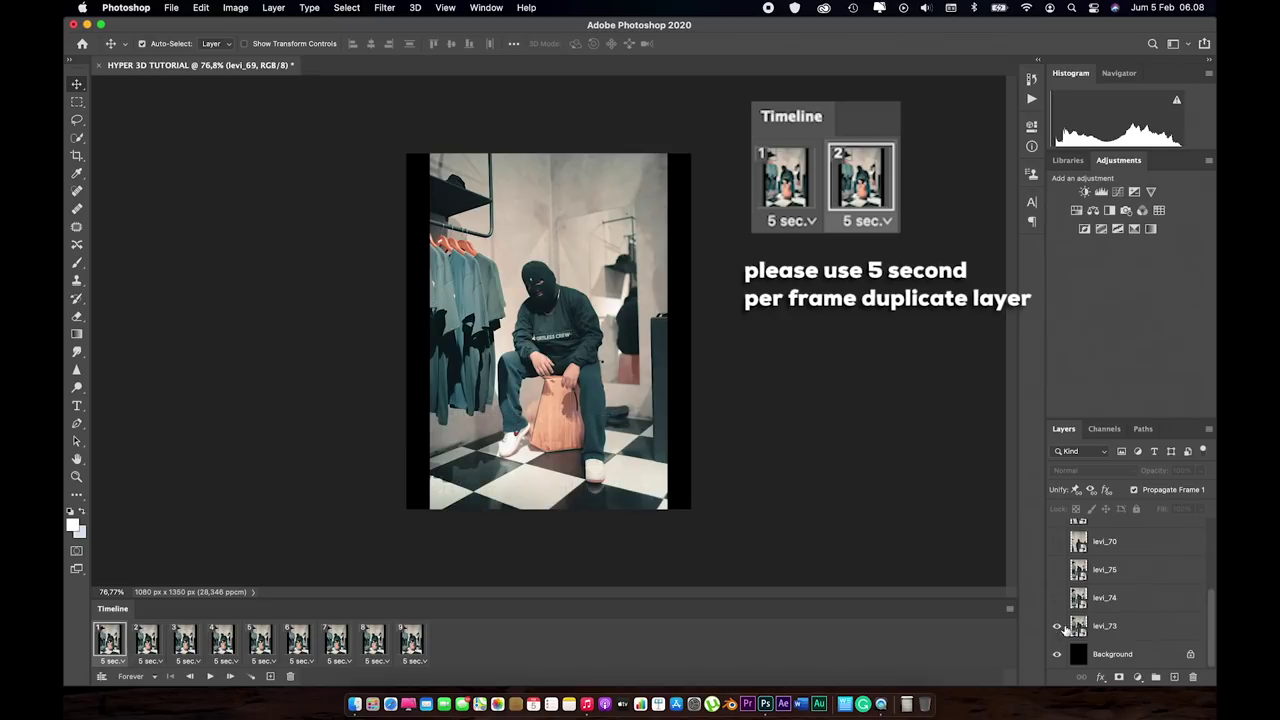
Show layer levi_74 in the second animation frame and layer levi_75 in the third frame
left_click(144, 650)
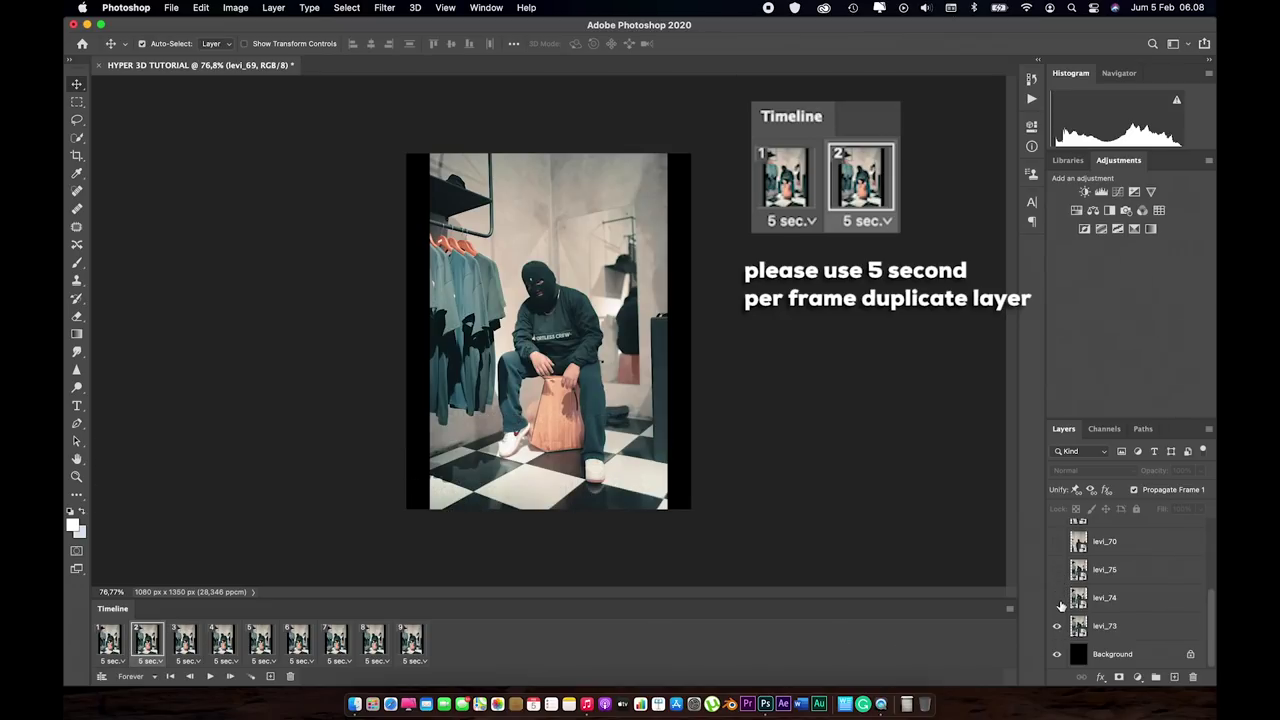
left_click(1057, 598)
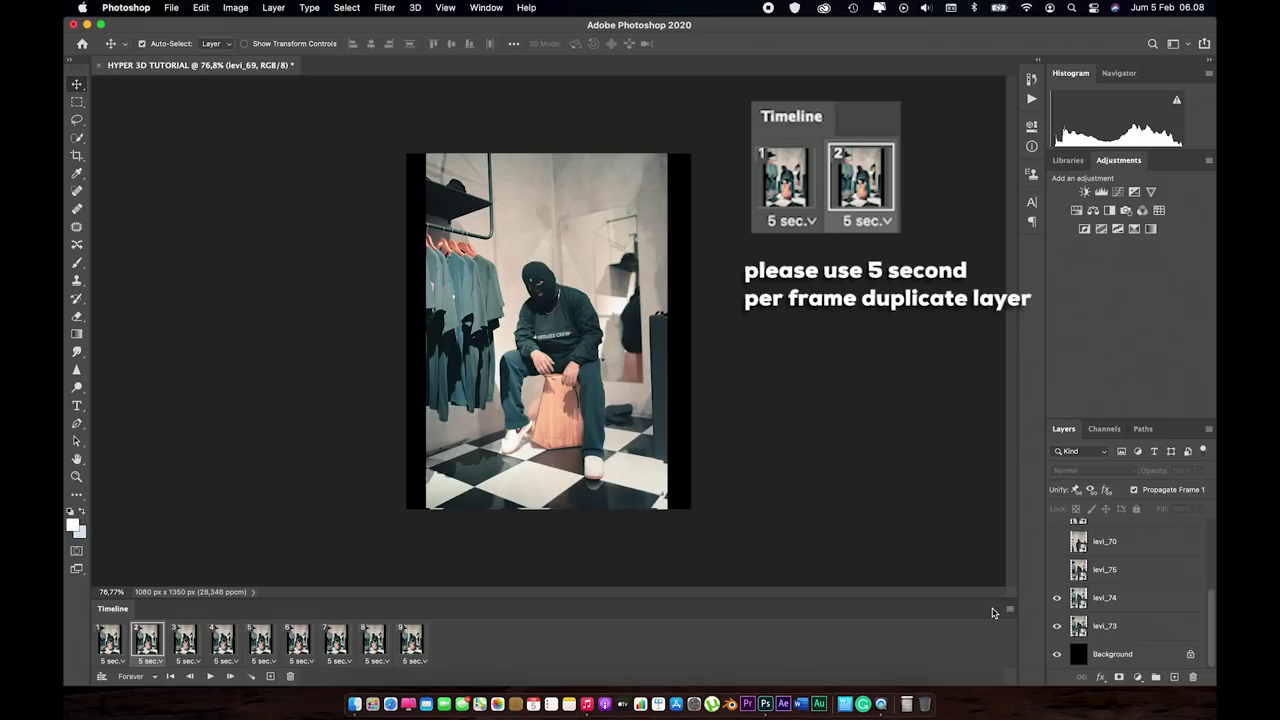
left_click(1128, 600)
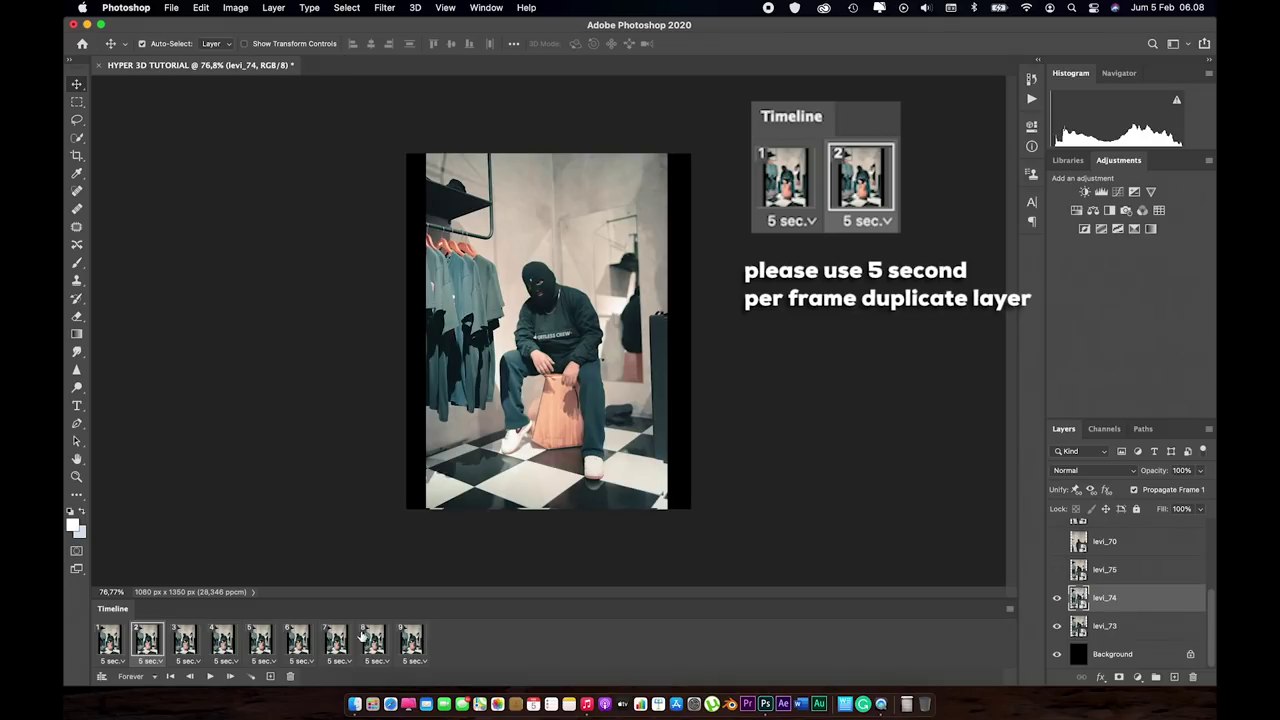
left_click(182, 643)
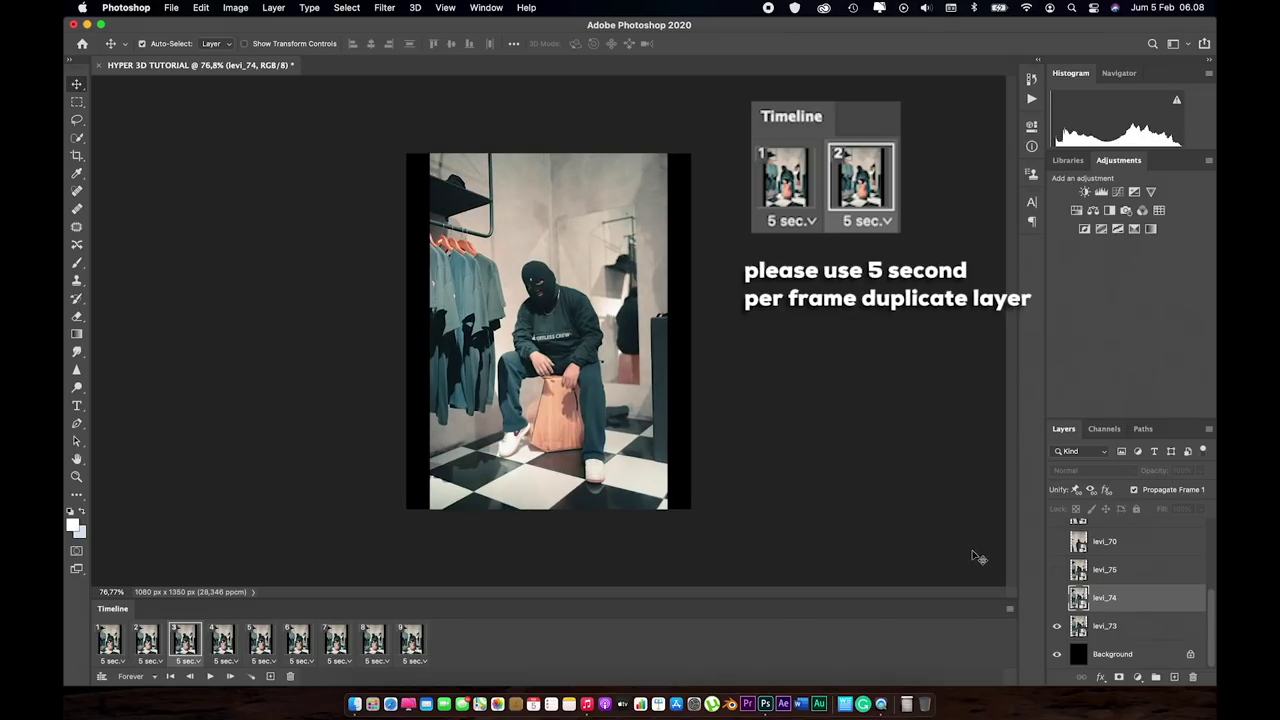
left_click(1057, 570)
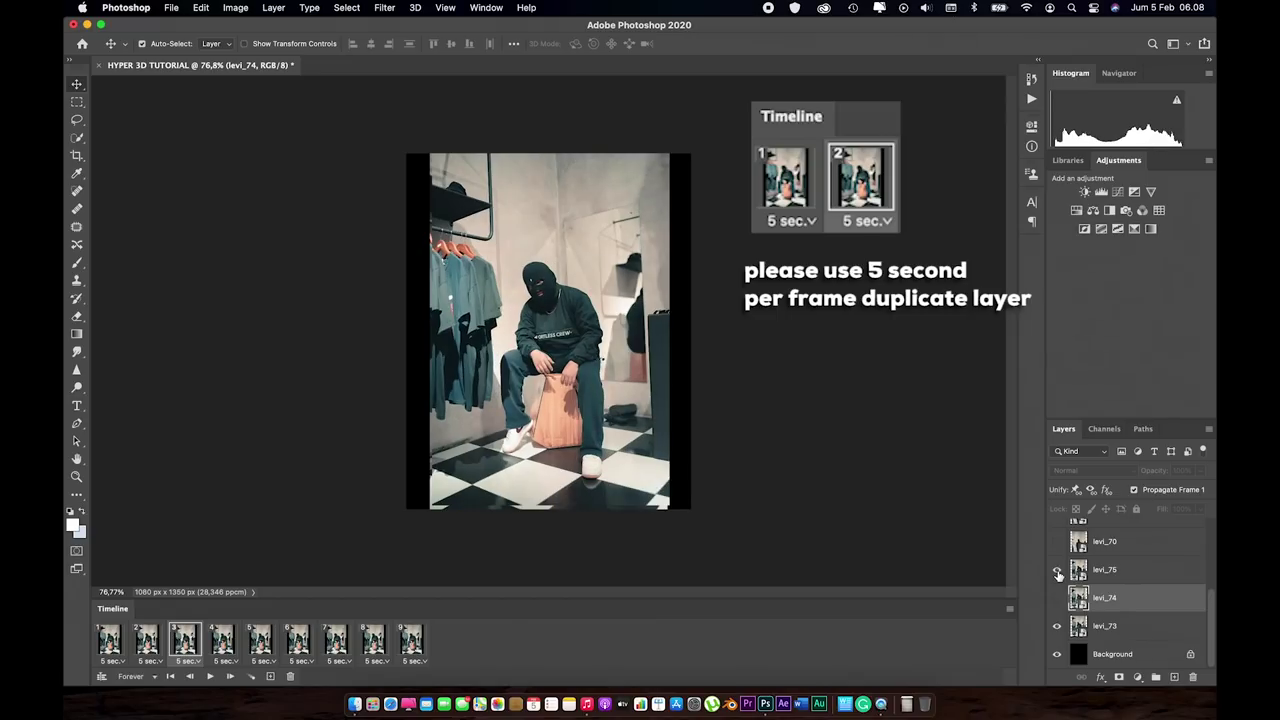
Show layer levi_70 in the fourth animation frame and layer levi_71 in the fifth frame
scroll(1059, 575, "up", 2)
left_click(221, 643)
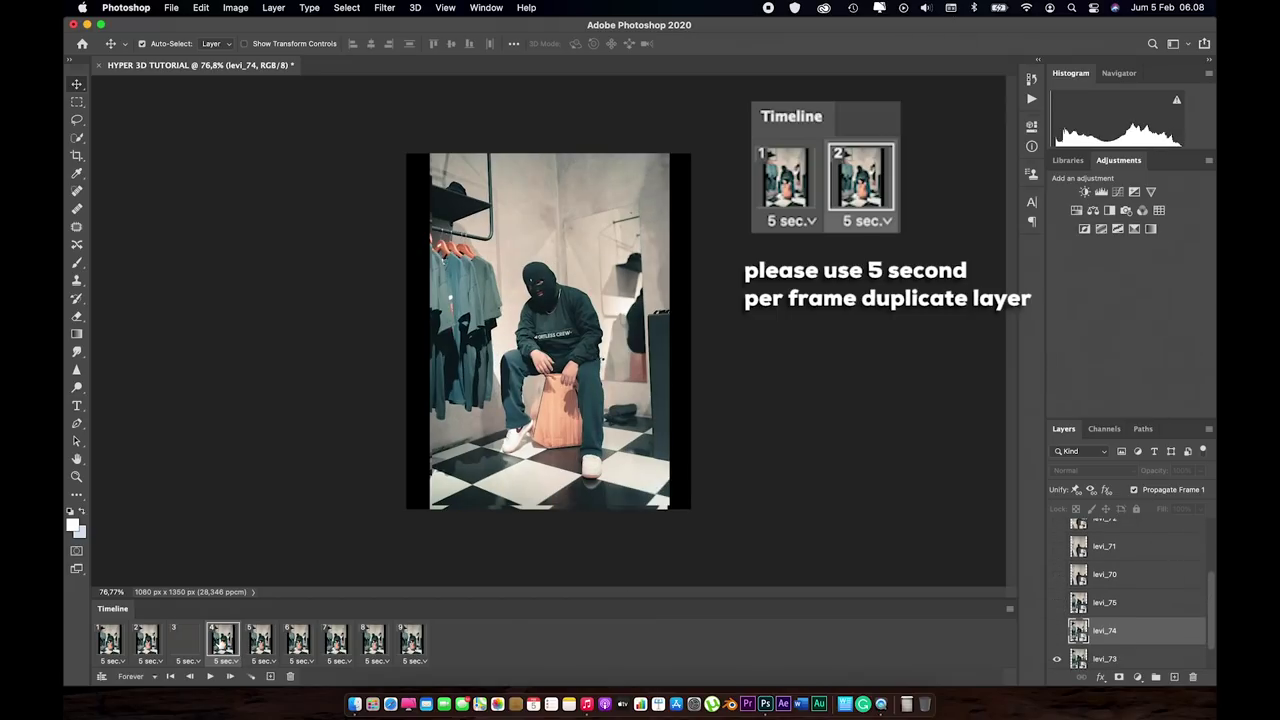
left_click(1057, 574)
scroll(1059, 577, "up", 2)
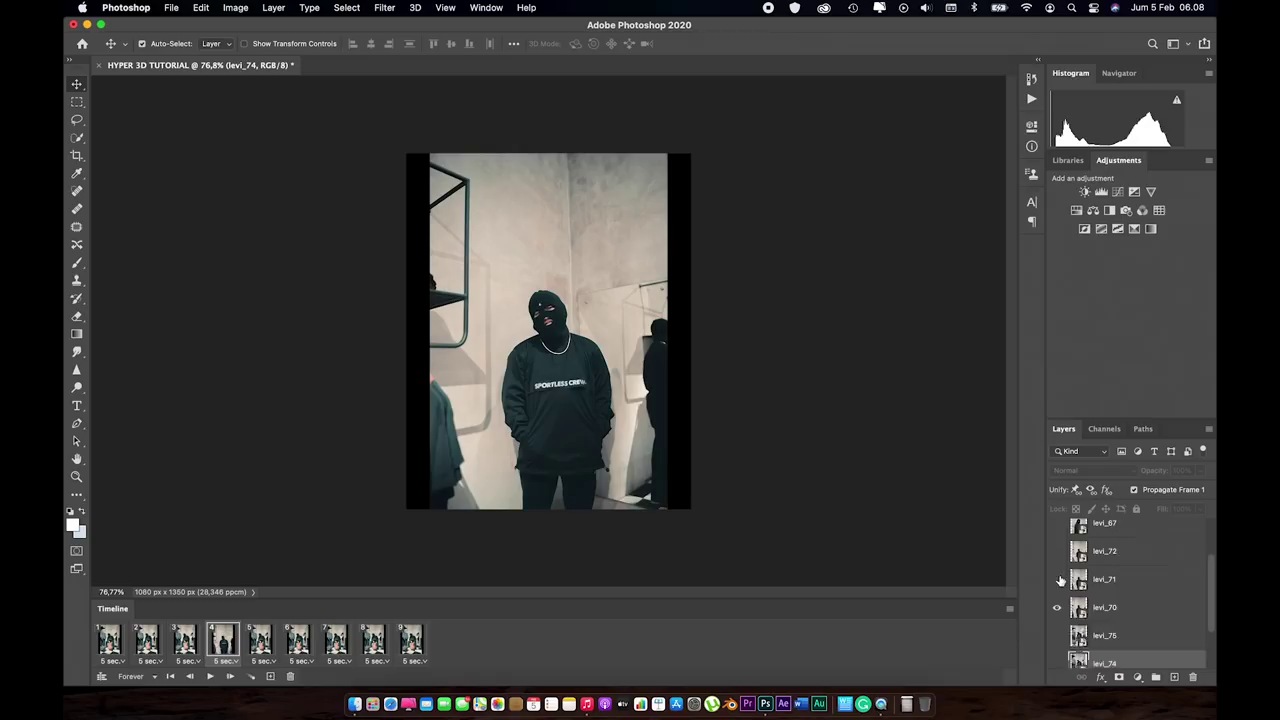
left_click(266, 645)
left_click(1057, 616)
Show levi_72, levi_67, levi_68 and levi_69 in animation frames six, seven, eight and nine respectively
left_click(298, 641)
left_click(1057, 585)
left_click(333, 640)
left_click(1057, 557)
scroll(1057, 560, "up", 2)
left_click(373, 641)
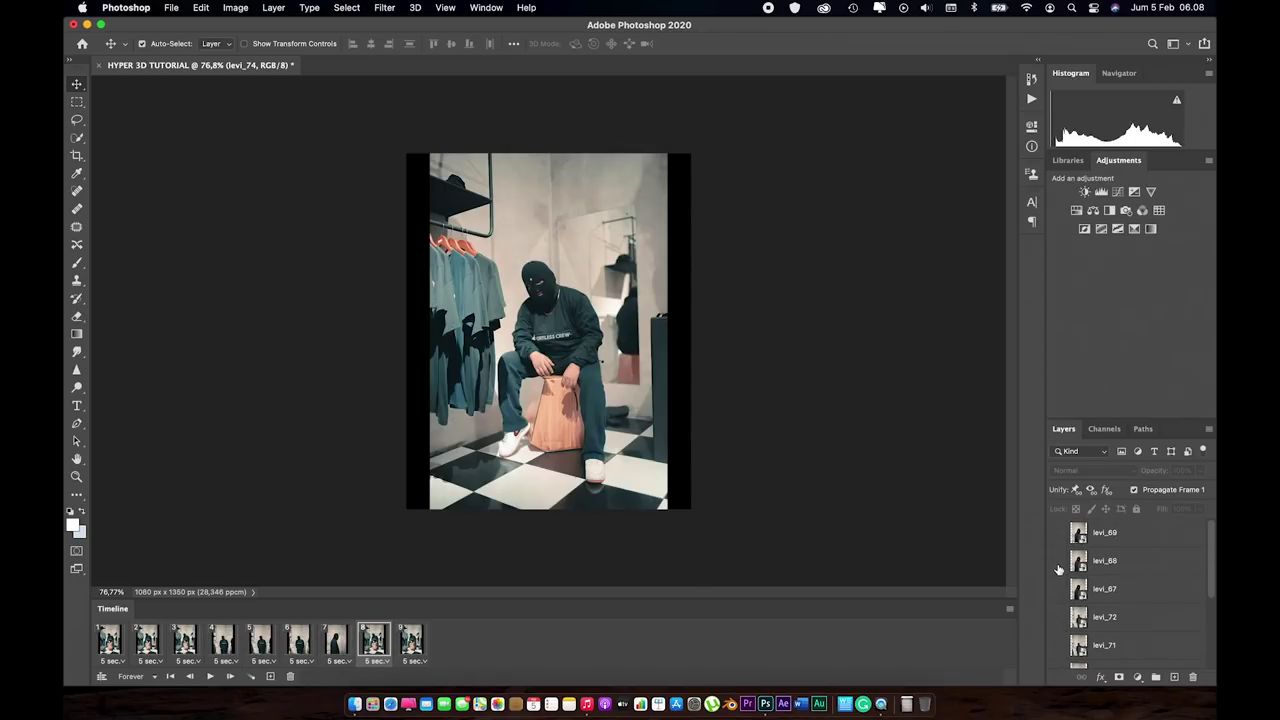
left_click(1057, 560)
left_click(411, 641)
left_click(1057, 534)
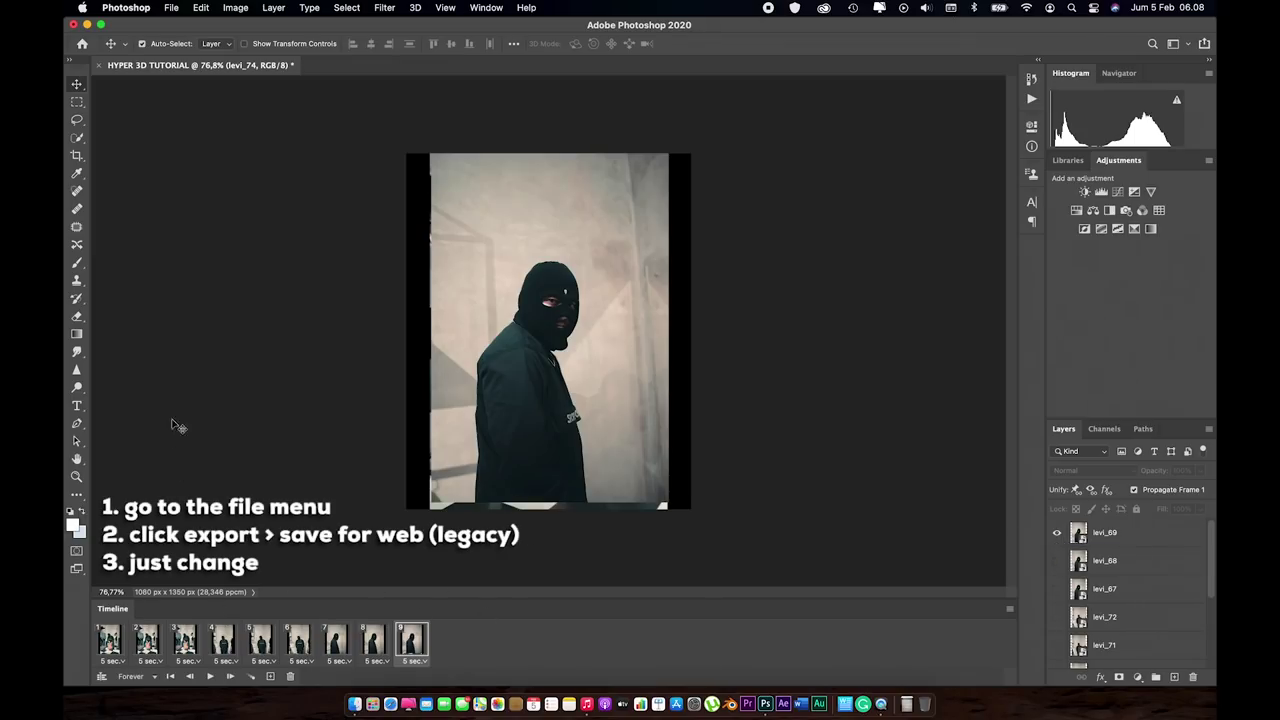
Start a Save for Web (Legacy) export with the GIF format and Adaptive color reduction
left_click(173, 8)
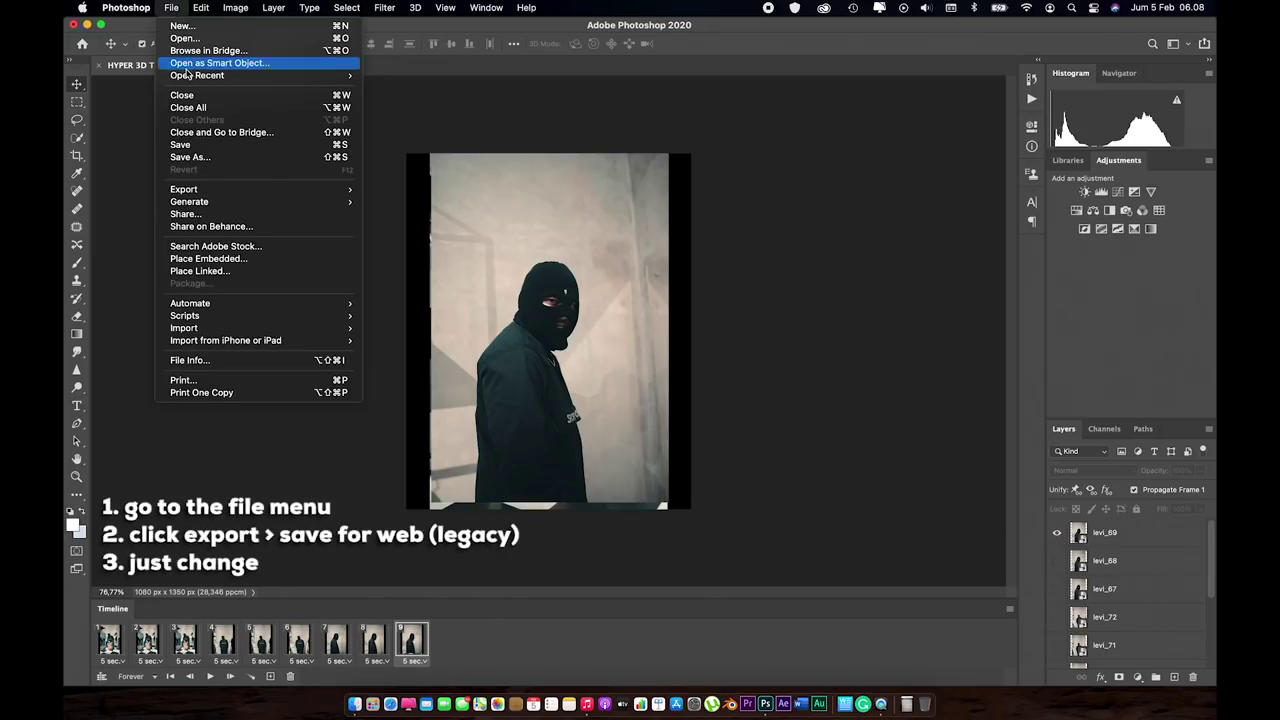
mouse_move(199, 193)
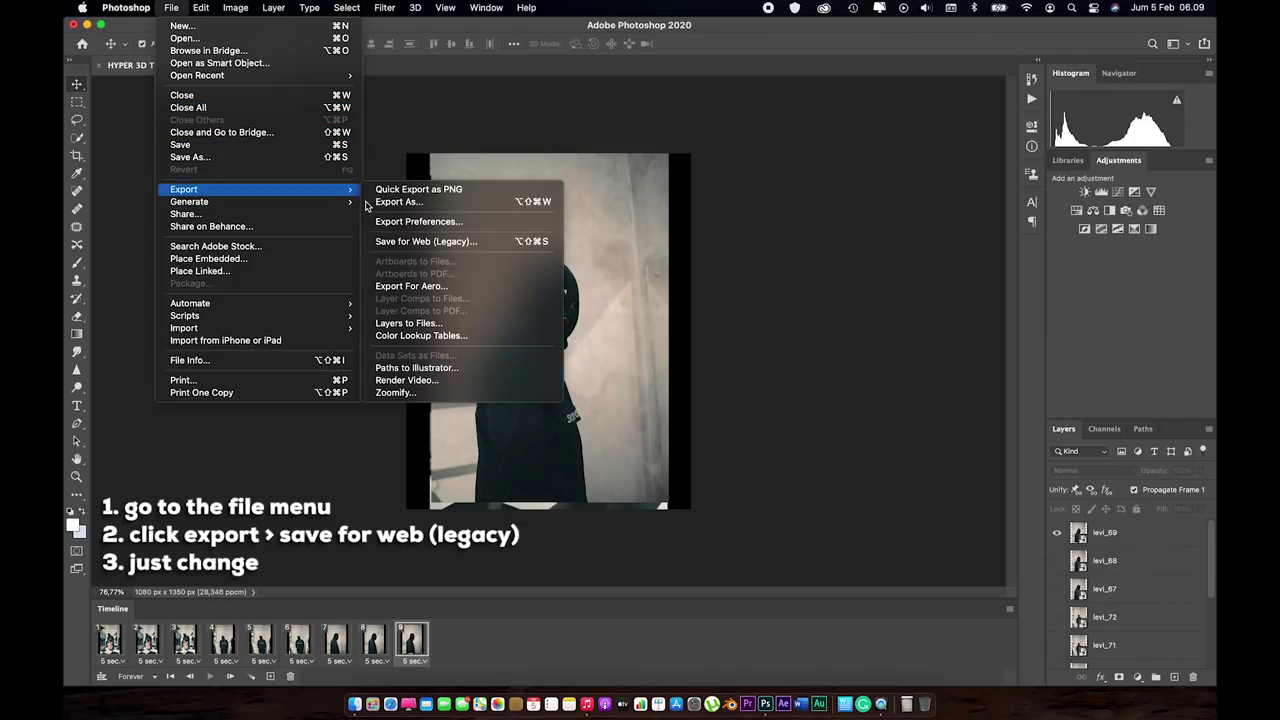
left_click(413, 243)
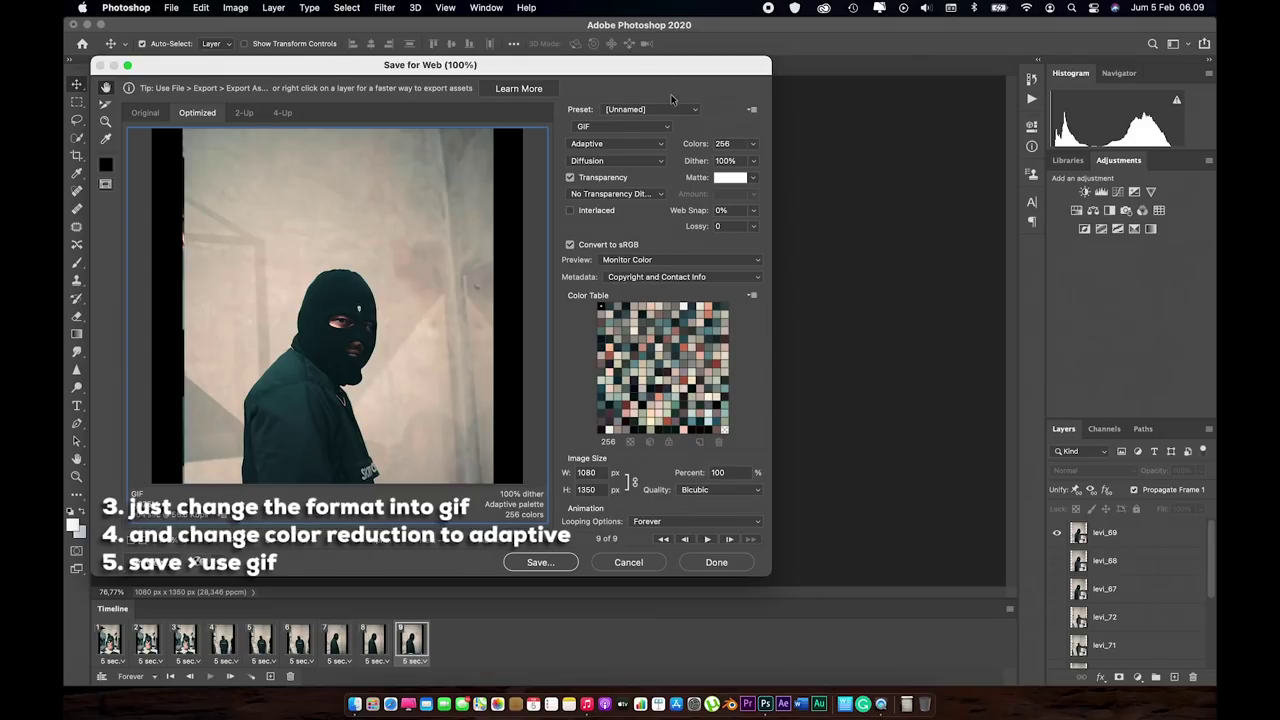
left_click(619, 127)
left_click(632, 128)
left_click(603, 145)
left_click(605, 145)
Save the optimized animation as HYPER-3D-TUTORIAL.gif in the Documents folder
left_click(541, 563)
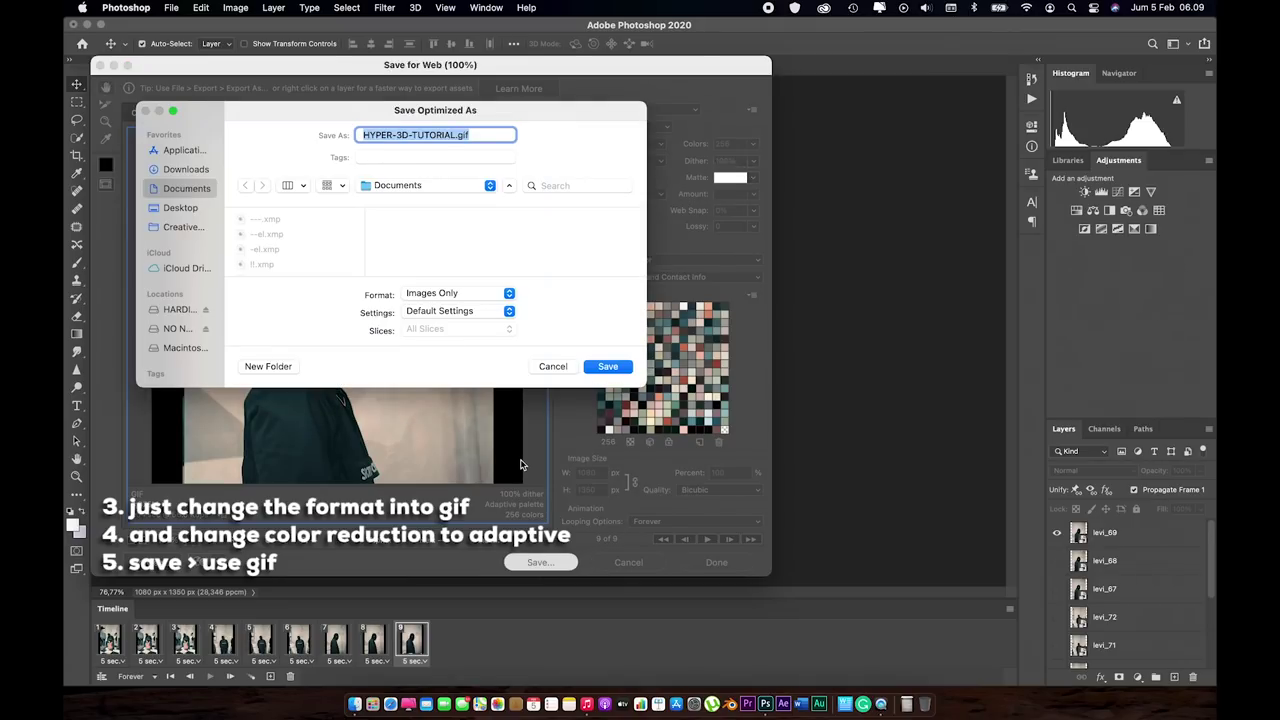
left_click(466, 136)
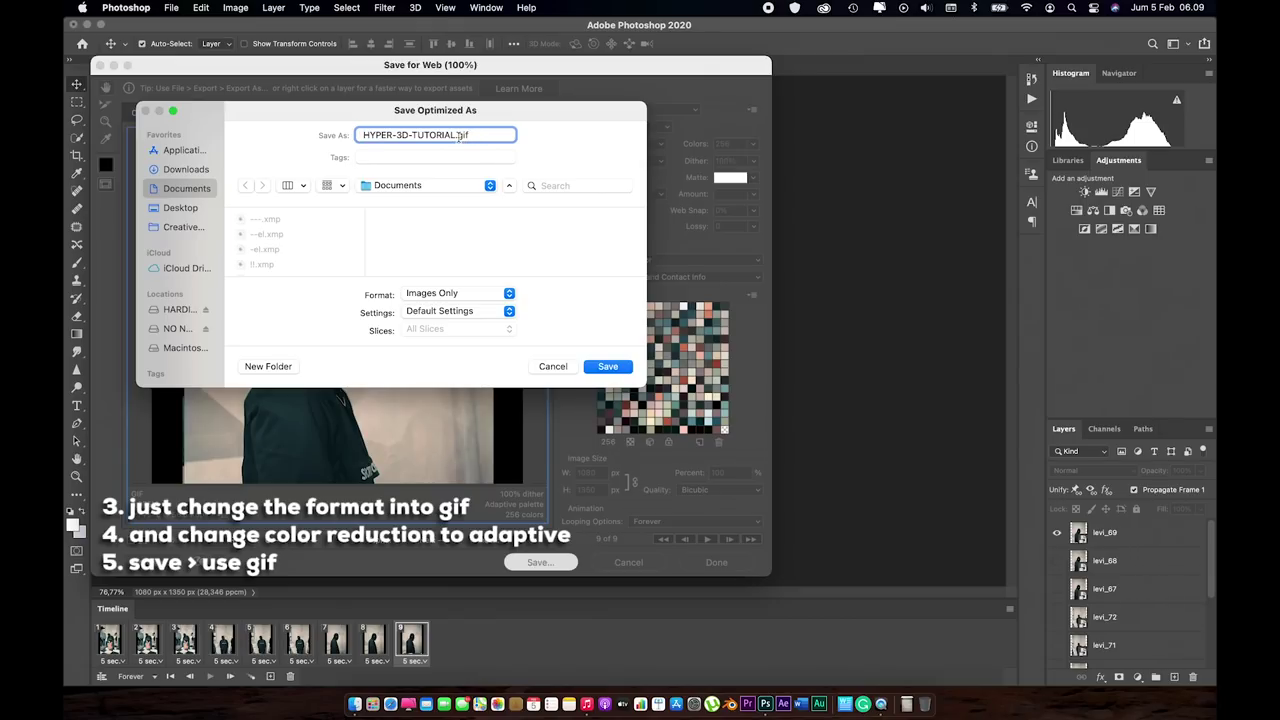
double_click(461, 136)
left_click(491, 137)
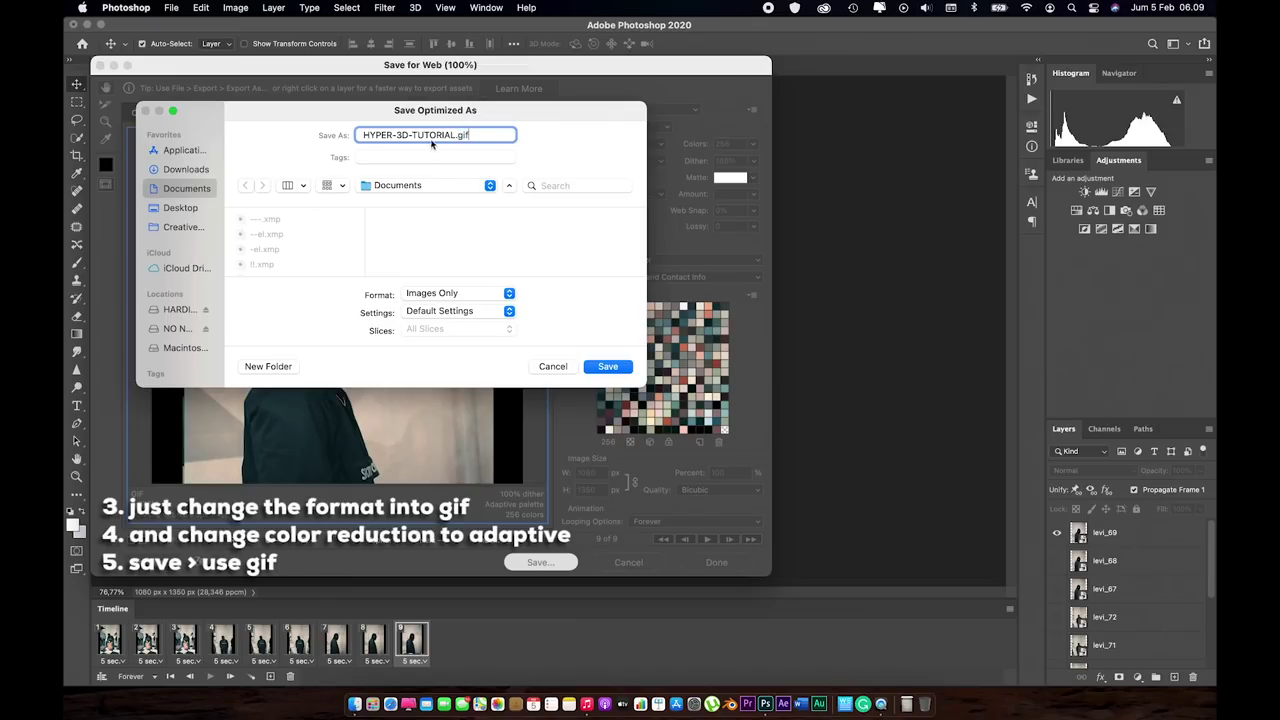
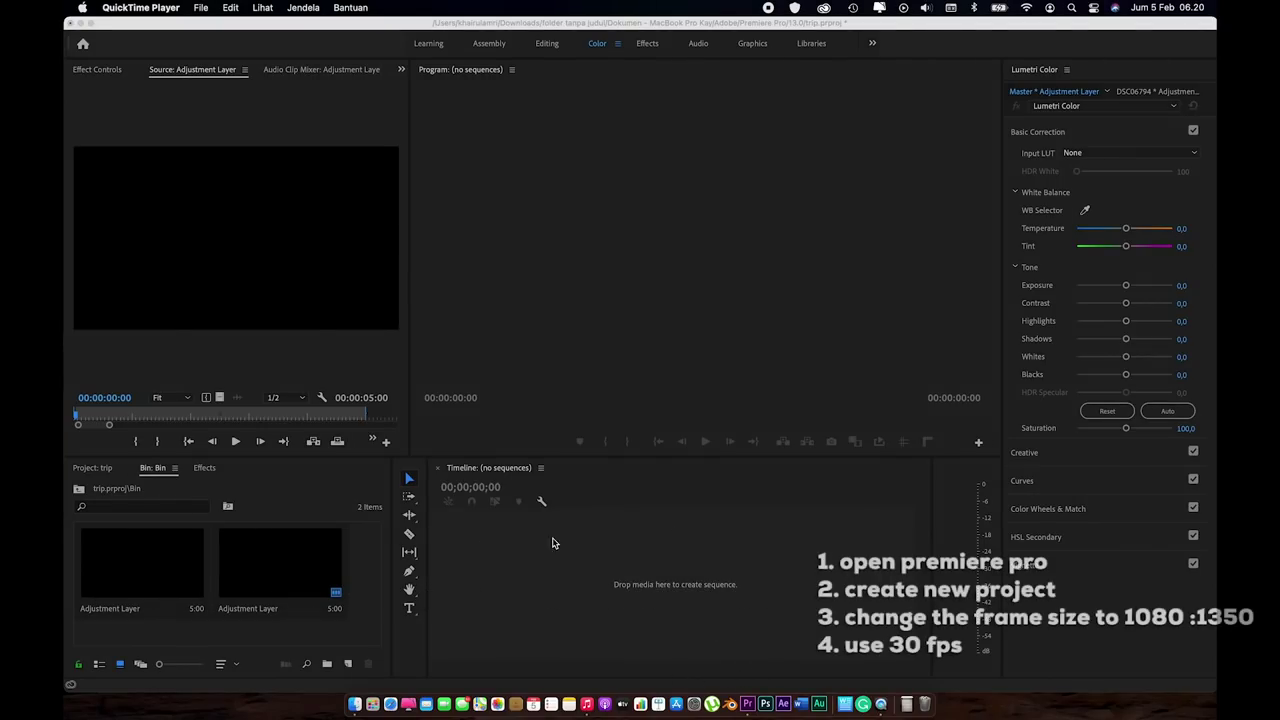
Switch to Premiere Pro and create a new sequence named HYPER 3D TUTORIAL in the bin
left_click(487, 563)
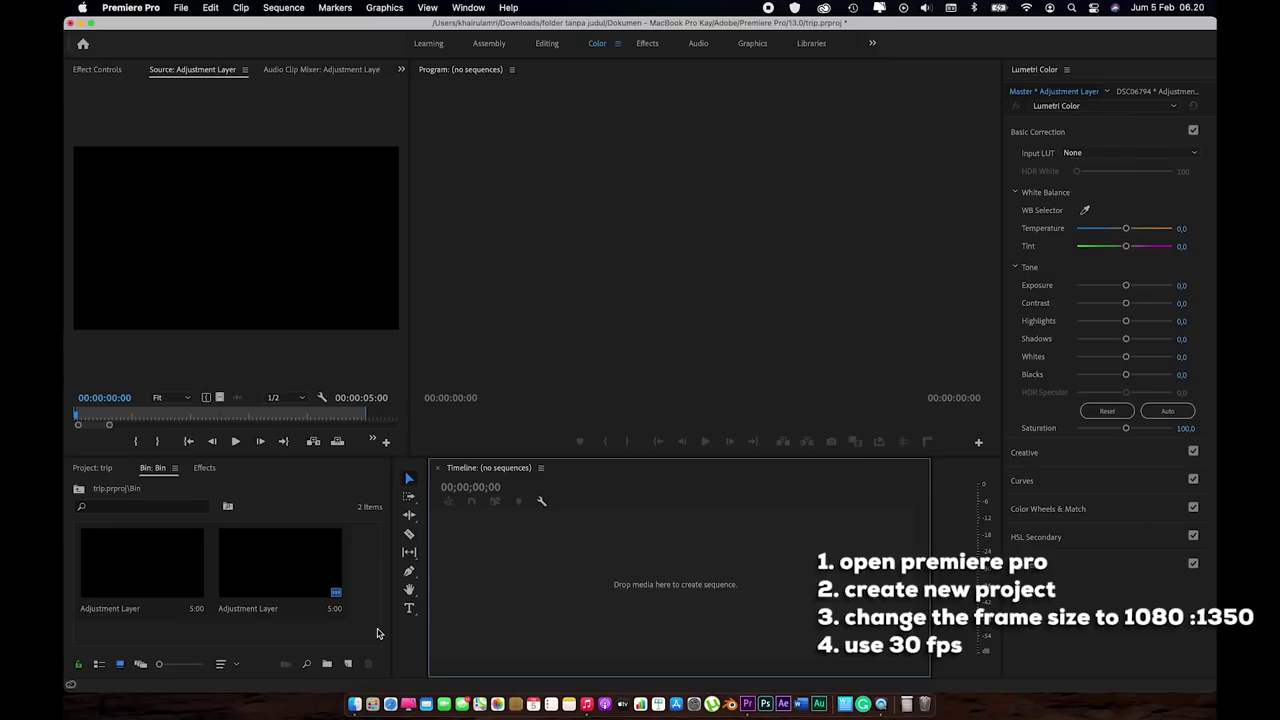
left_click(350, 662)
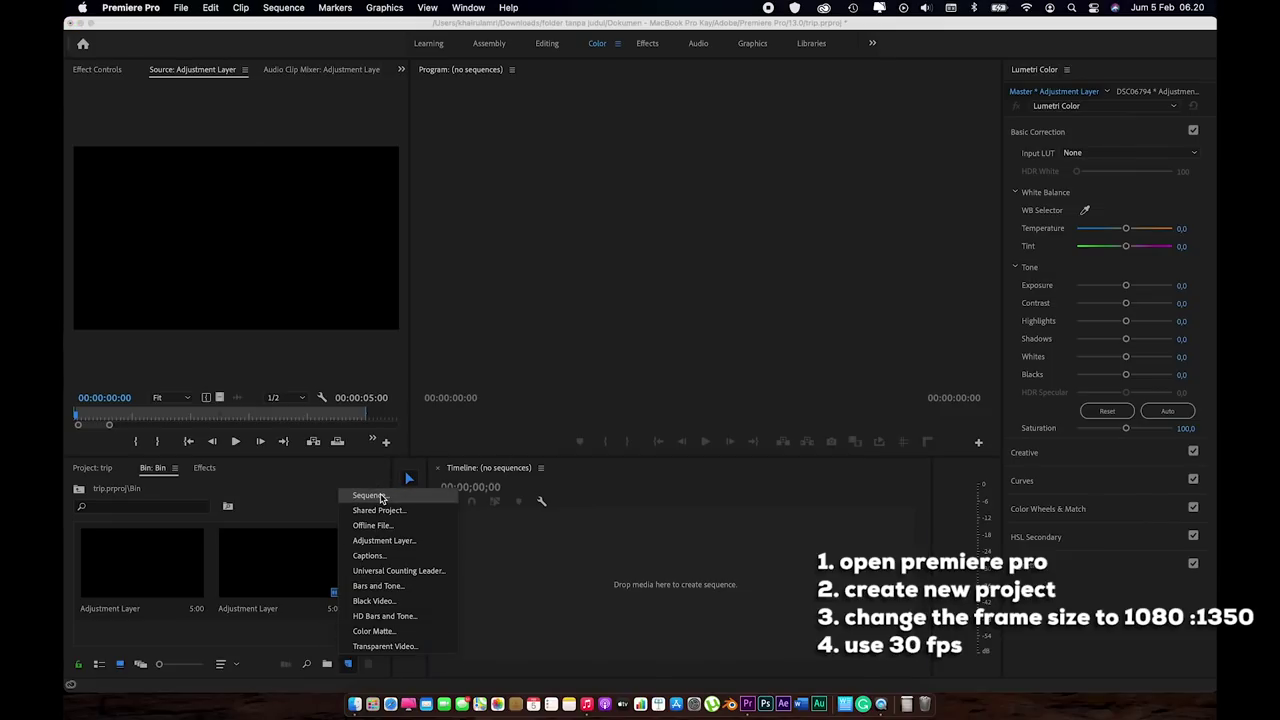
left_click(368, 495)
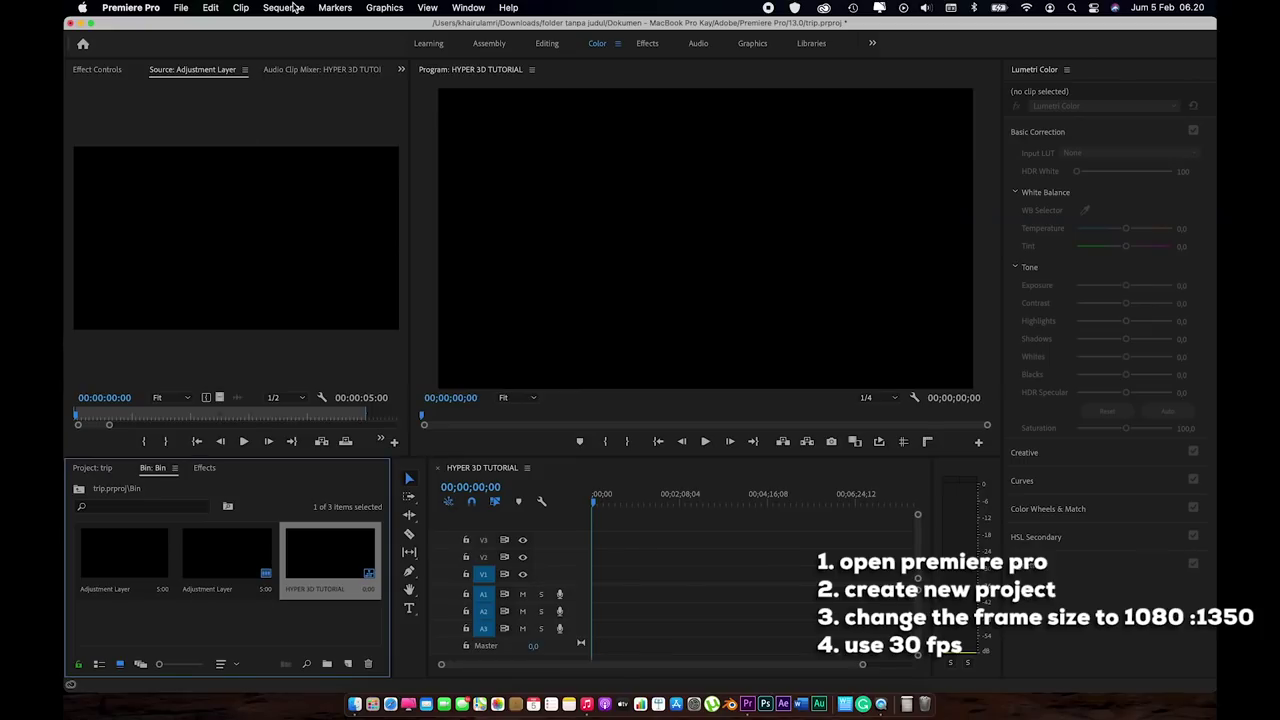
Set the HYPER 3D TUTORIAL sequence to 30,00 frames/second and a frame size of 1080 horizontal by 1350 vertical
left_click(283, 7)
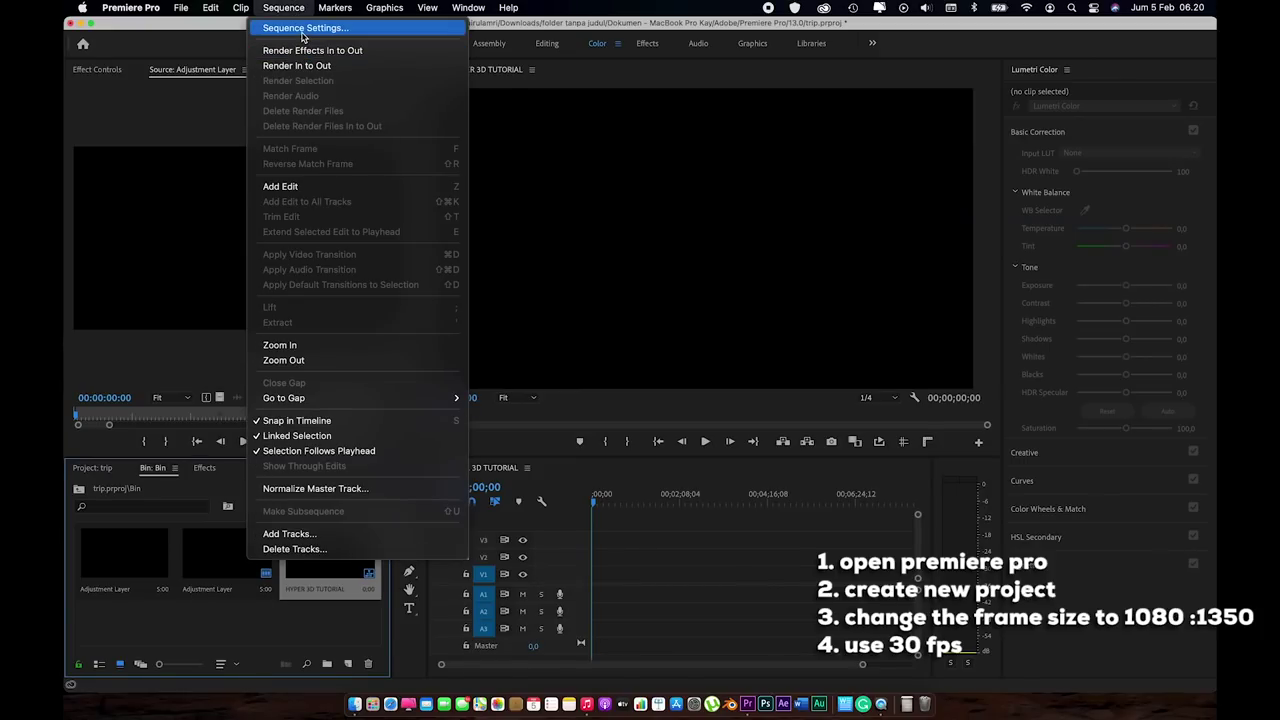
left_click(303, 28)
left_click(578, 150)
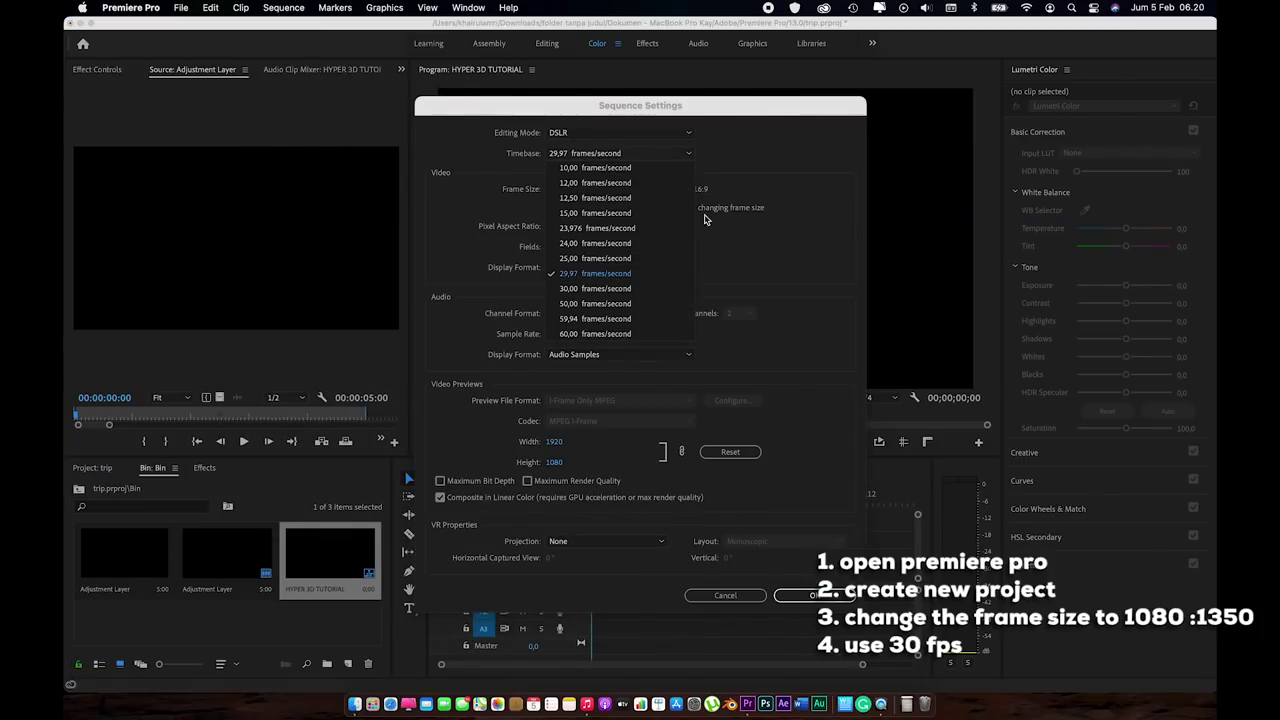
left_click(592, 292)
left_click(568, 191)
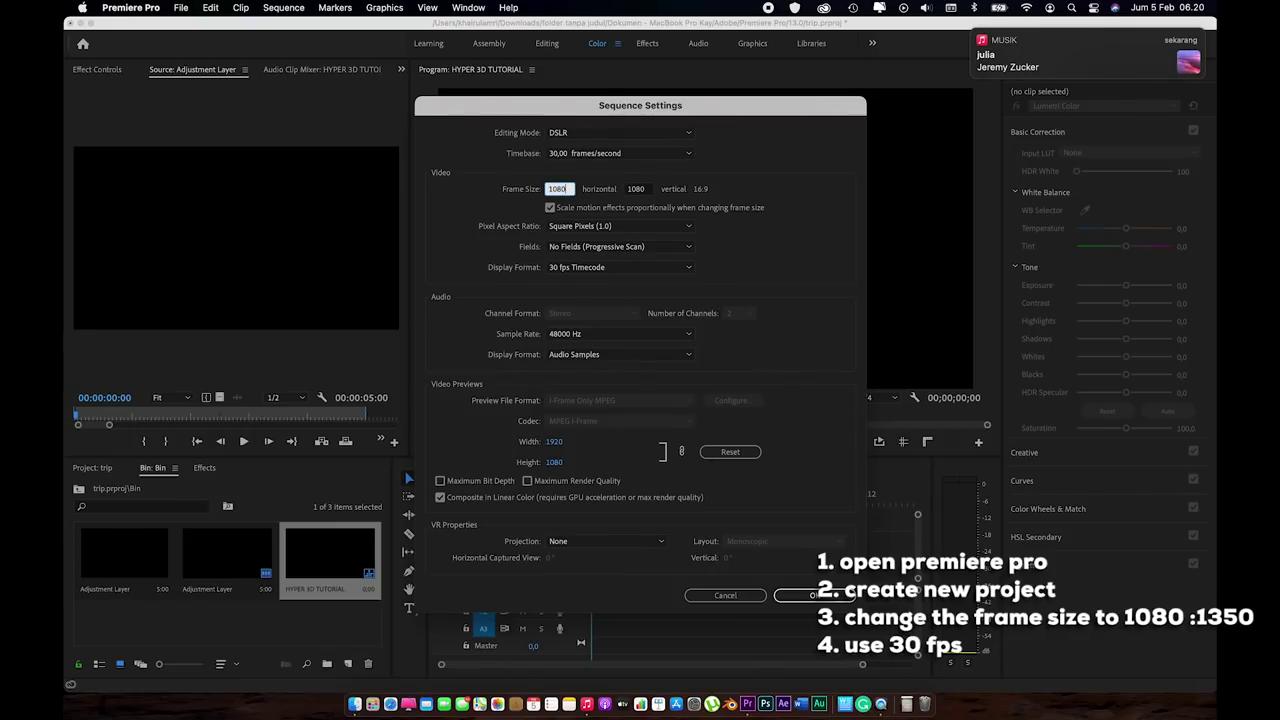
type("1080")
key("Tab")
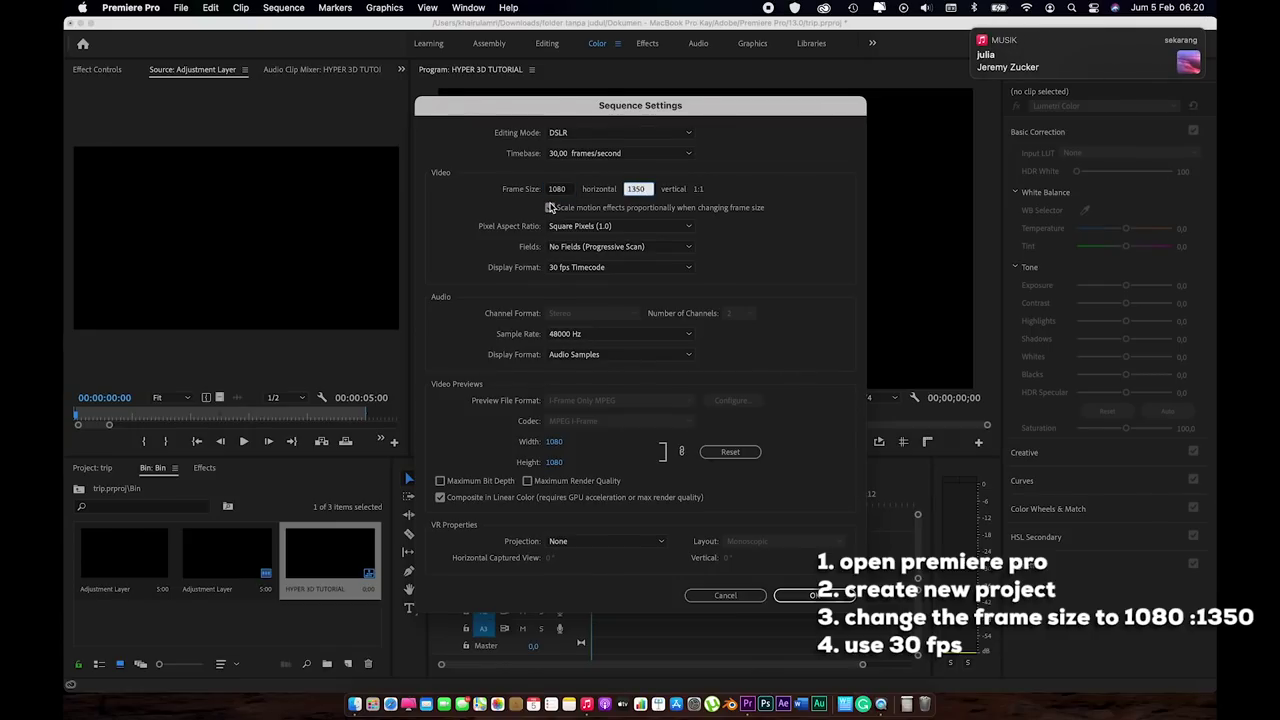
left_click(549, 207)
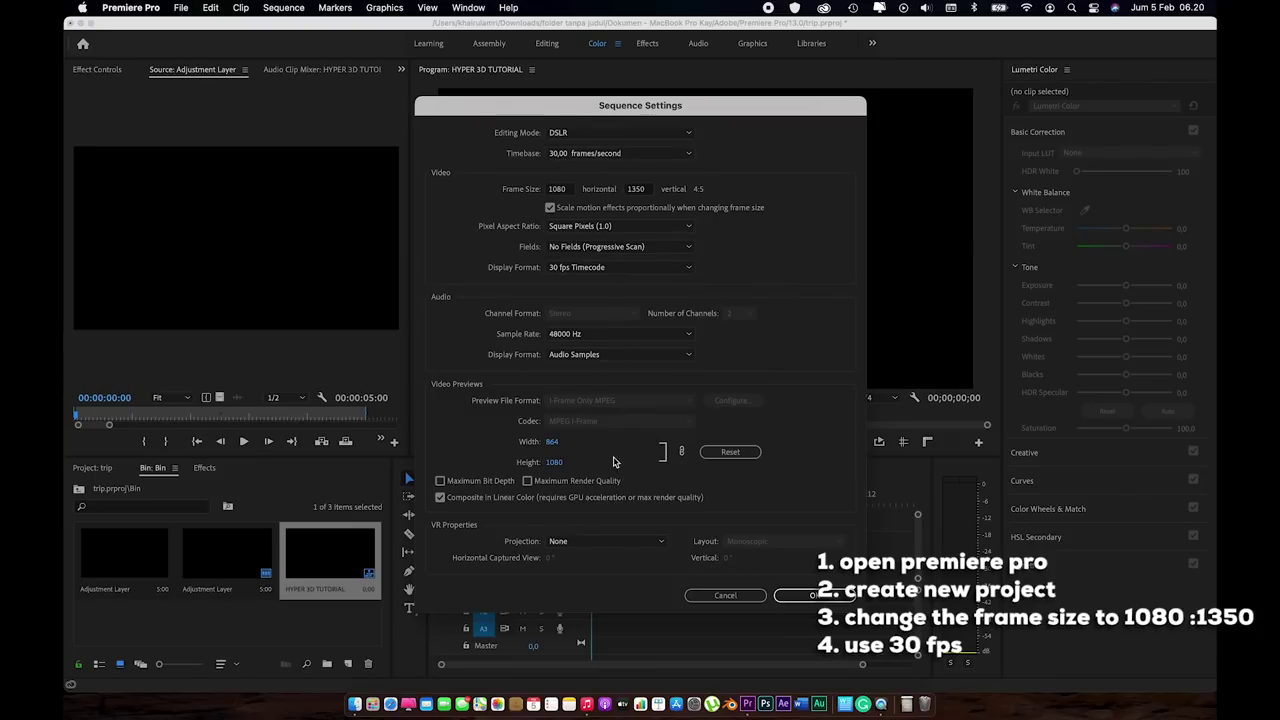
left_click(813, 595)
Place HYPER-3D-TUTORIAL.gif from Finder's Dokumen folder at the start of track V1, keeping the existing sequence settings
left_click(352, 708)
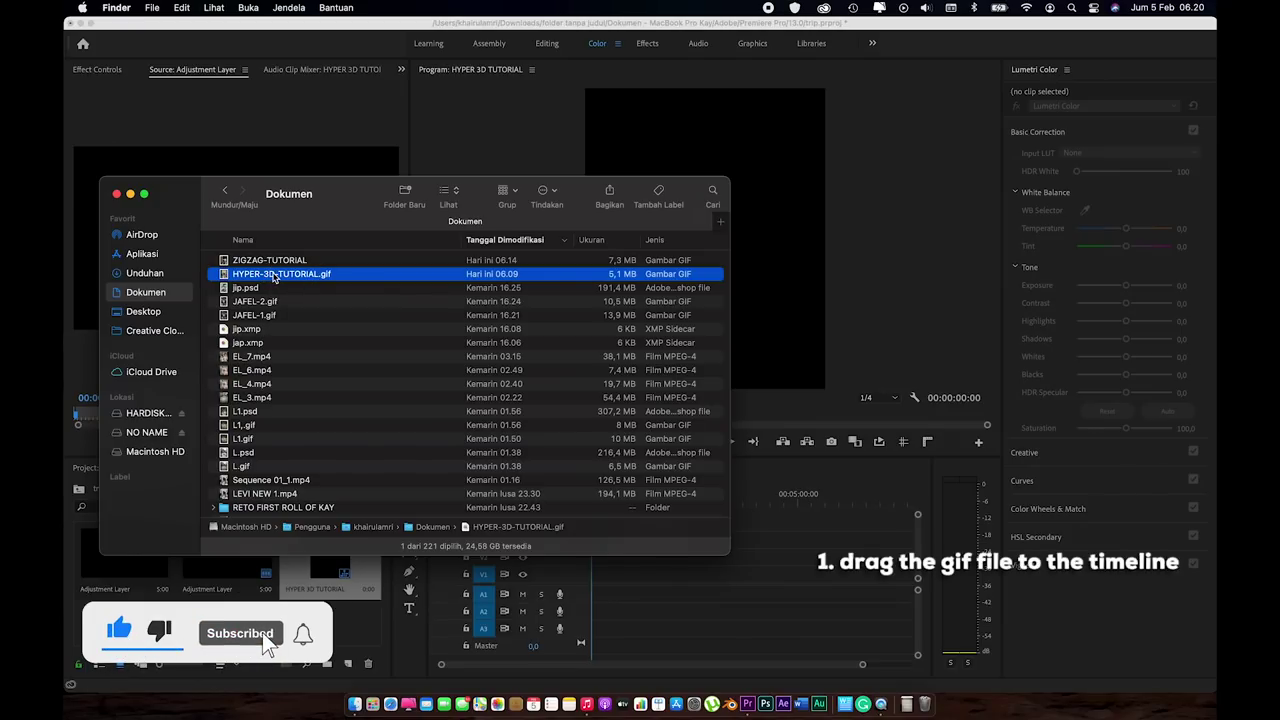
left_click_drag(300, 277, 602, 584)
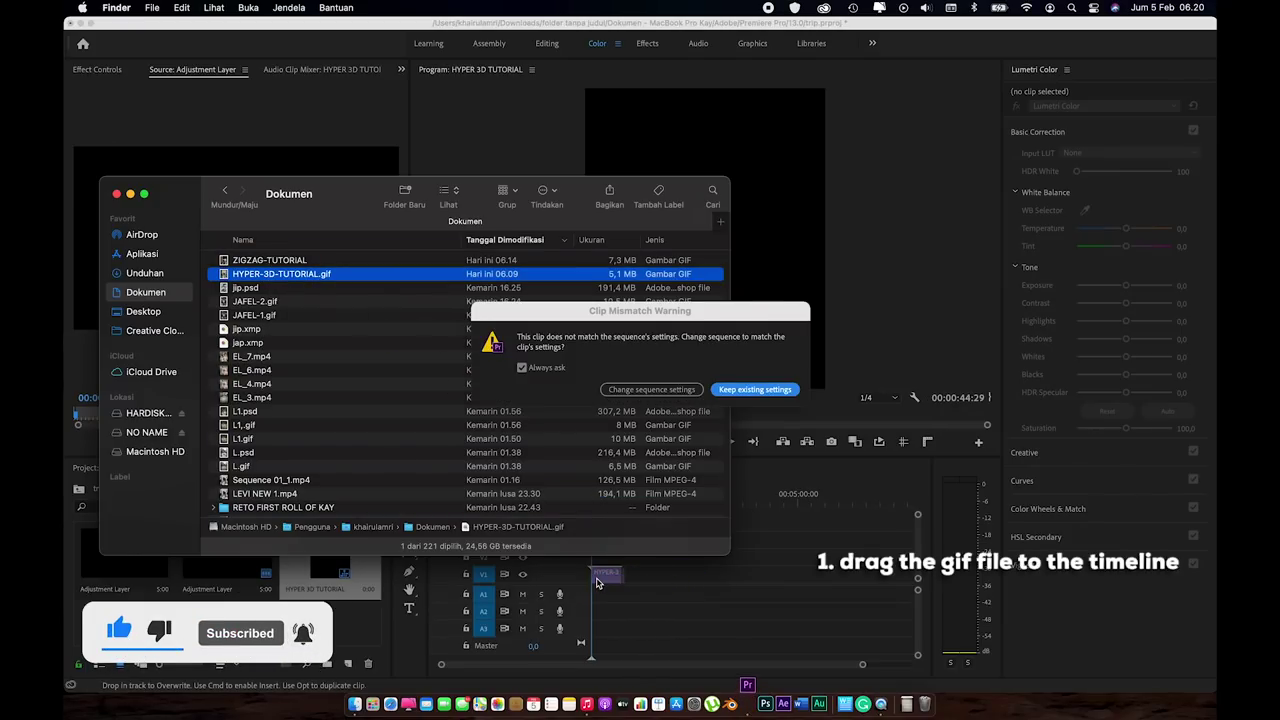
left_click(737, 393)
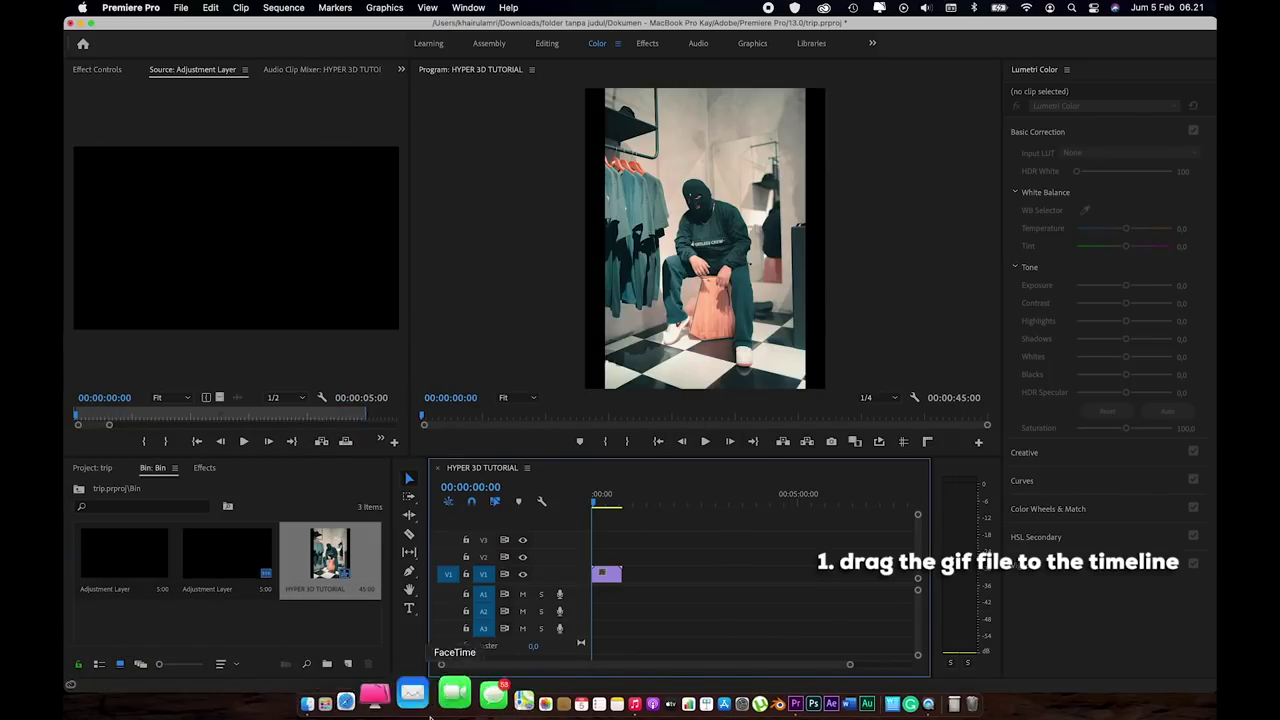
Try to import the ZIGZAG-TUTORIAL file from the Dokumen folder into the project bin
left_click(355, 688)
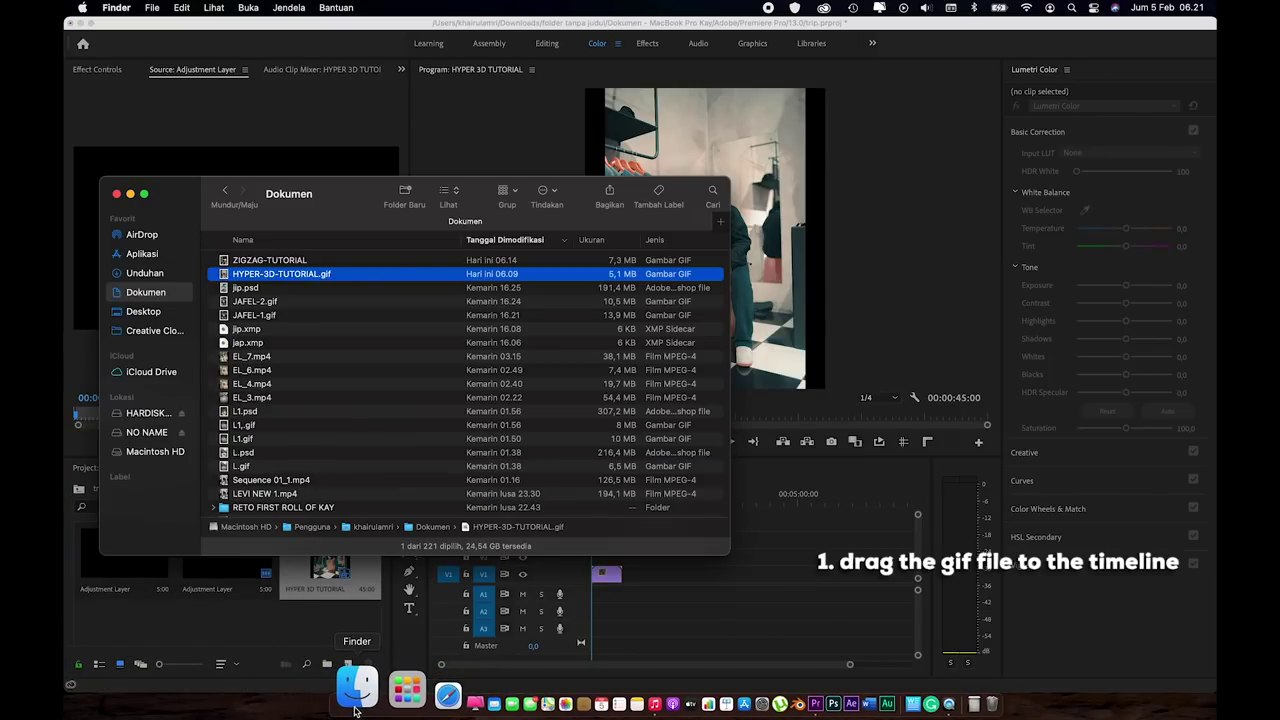
left_click(284, 262)
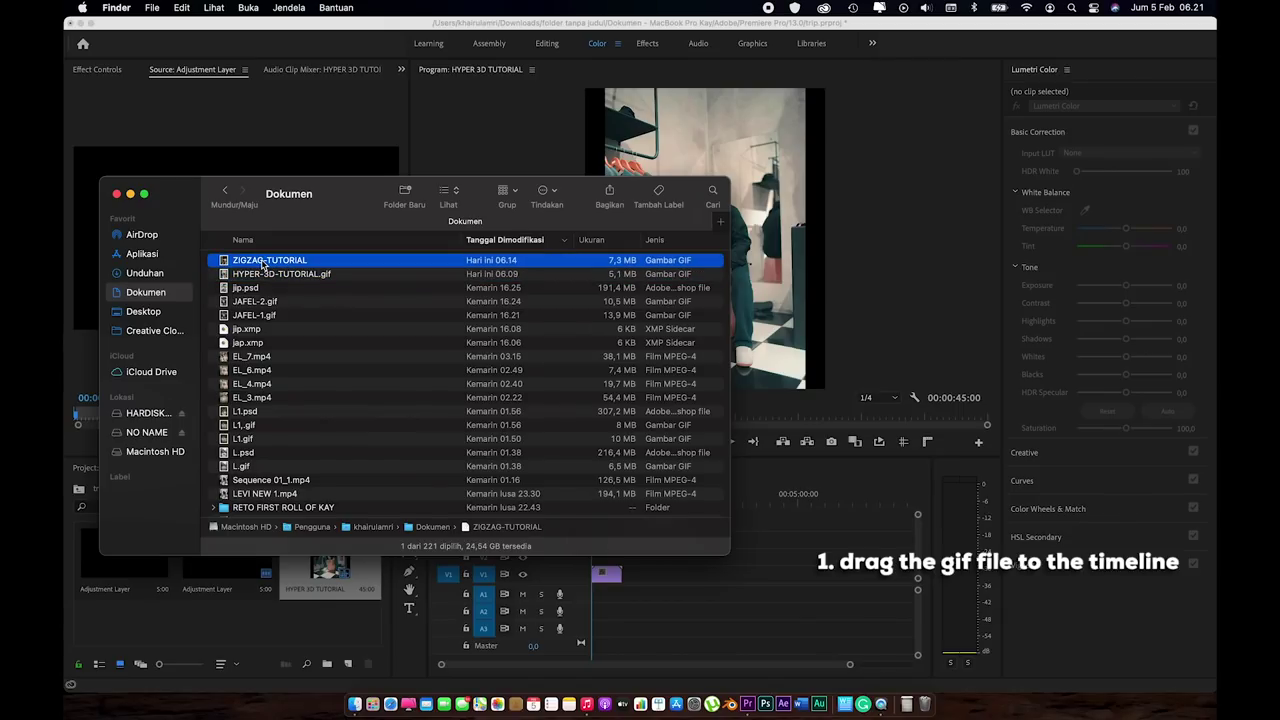
left_click_drag(257, 264, 306, 617)
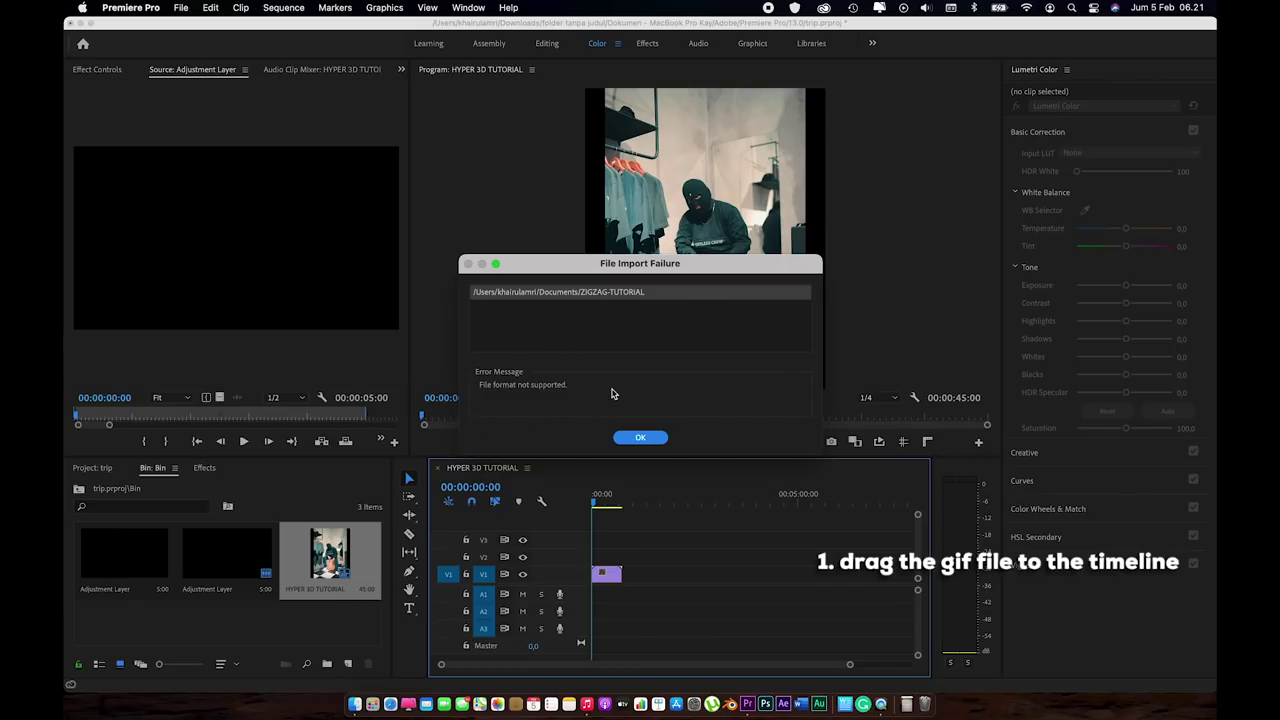
left_click(640, 440)
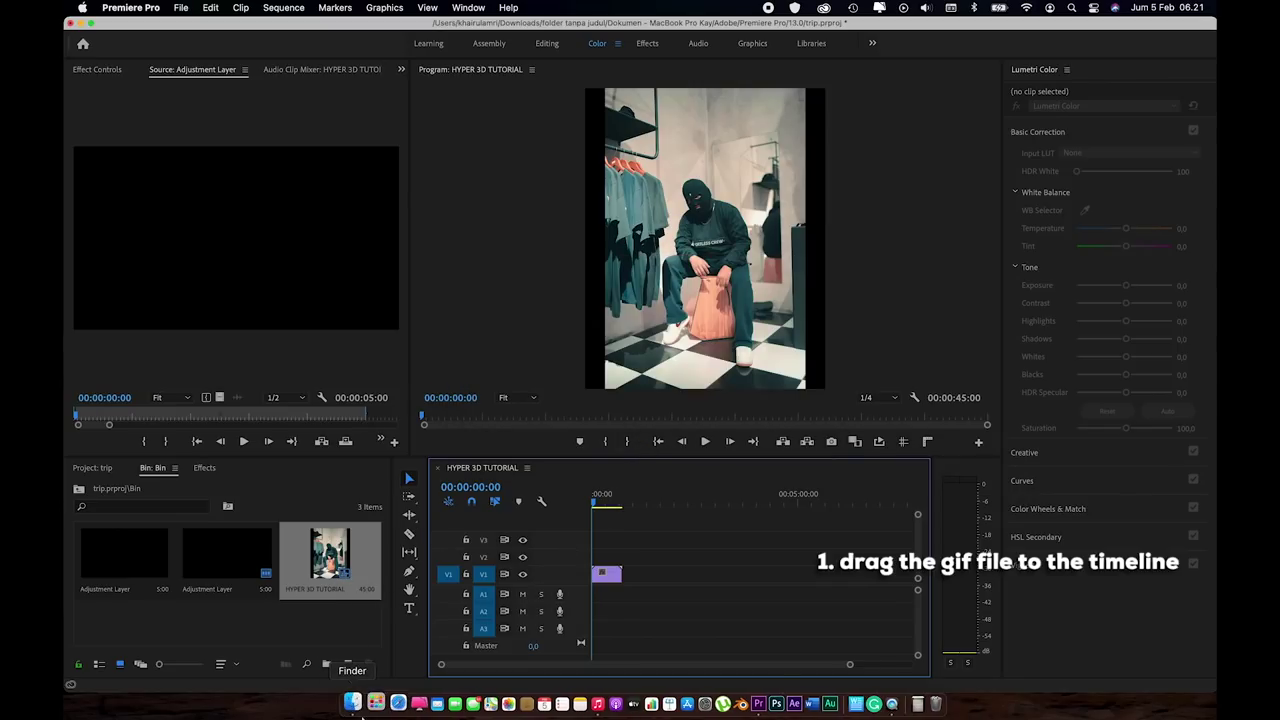
Rename the ZIGZAG-TUTORIAL file in Finder as ZIGZAG-TUTORIAL.gif and import it into the Premiere Pro project bin
left_click(355, 704)
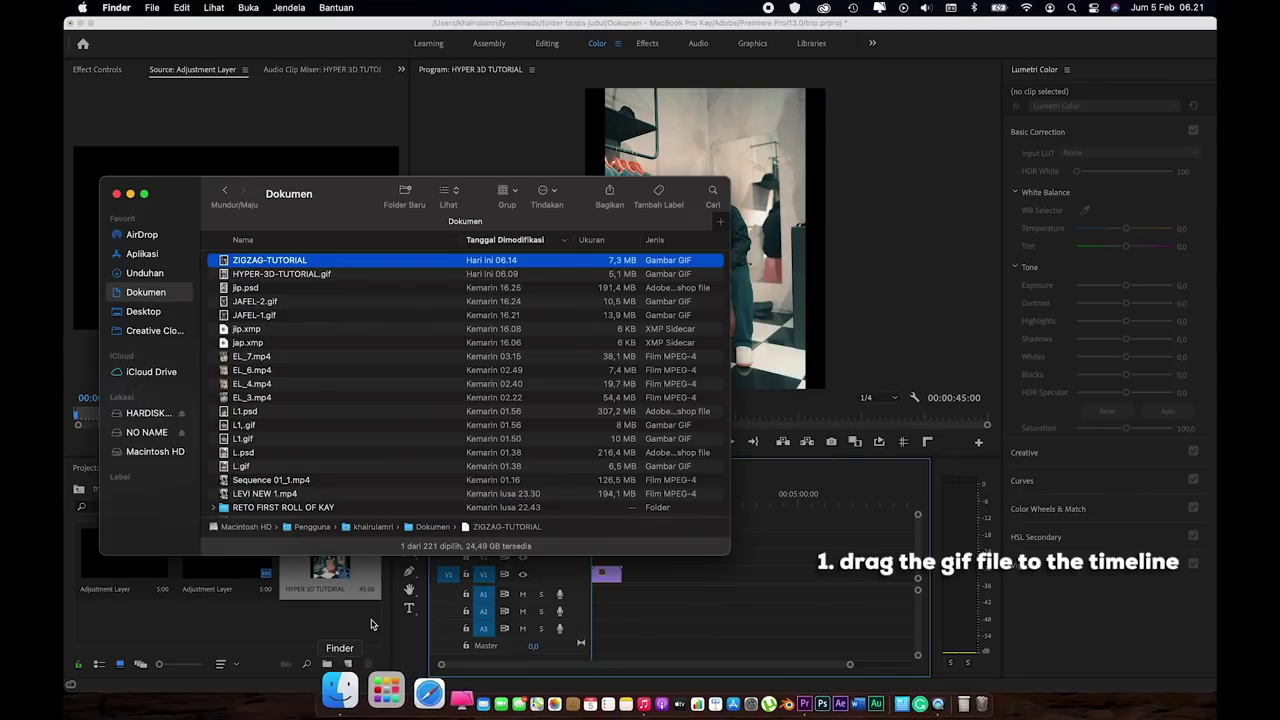
left_click(302, 263)
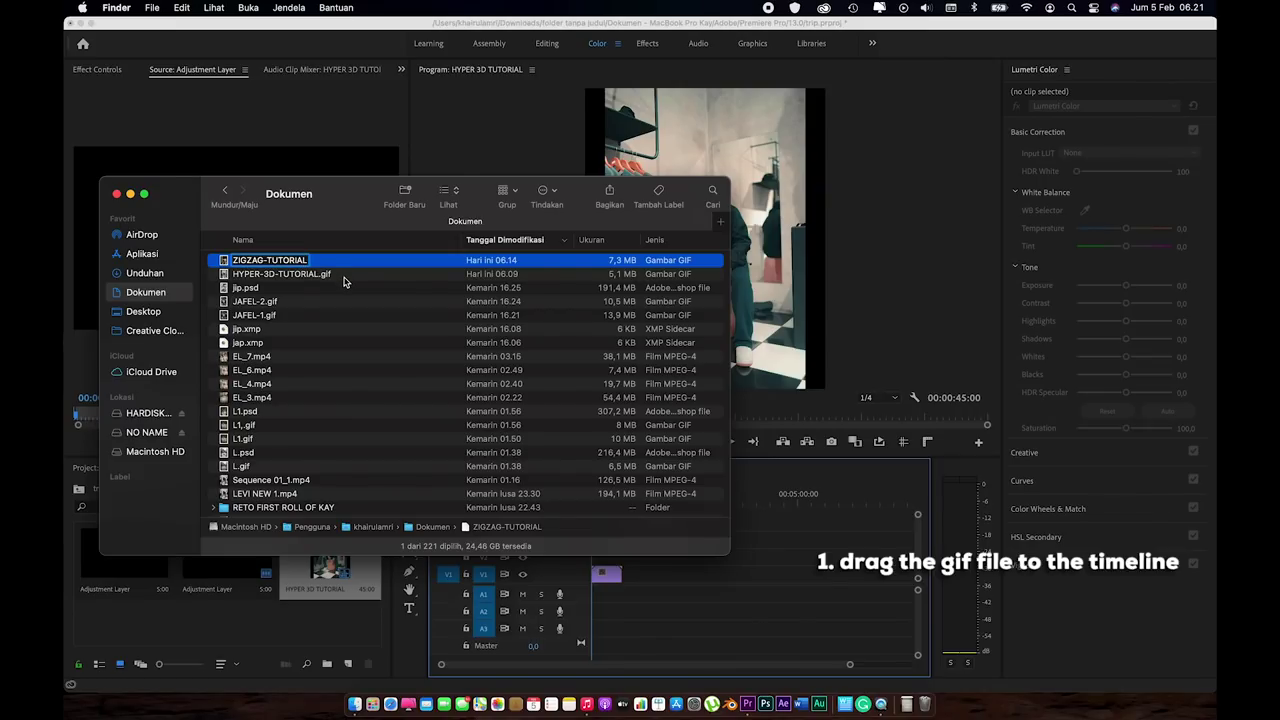
key("Right")
key("Return")
left_click(639, 296)
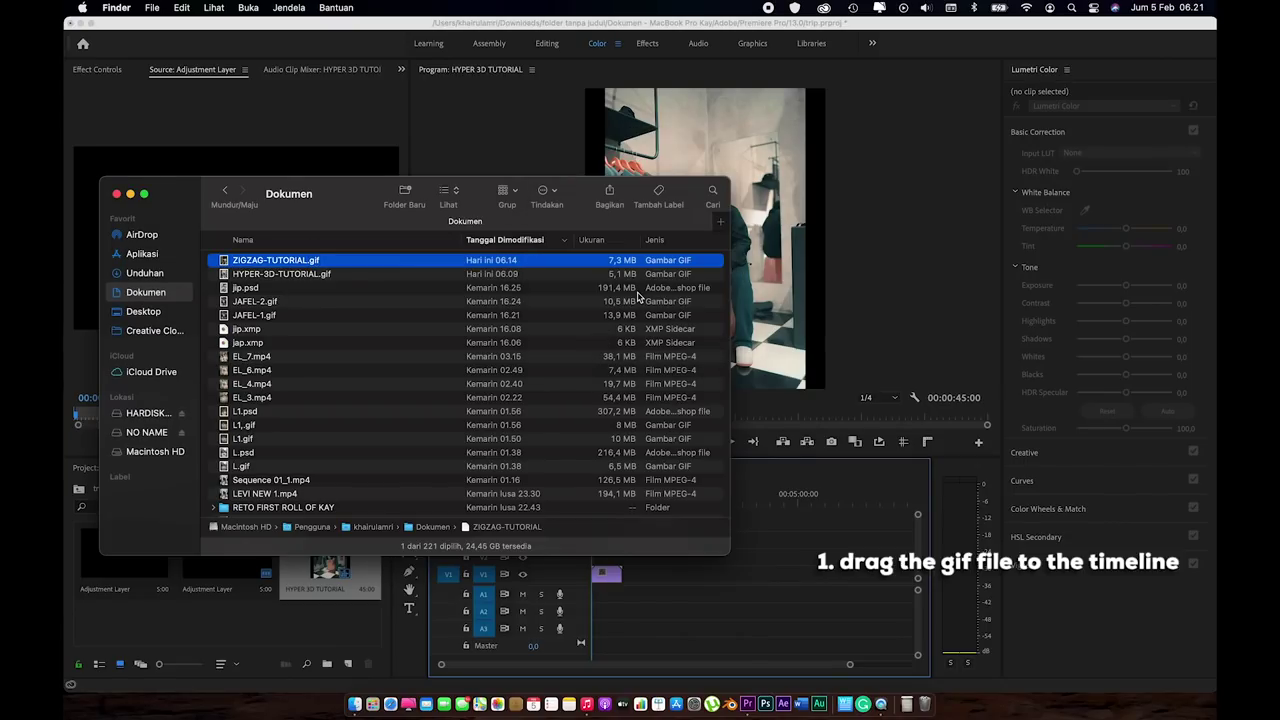
left_click_drag(255, 264, 312, 628)
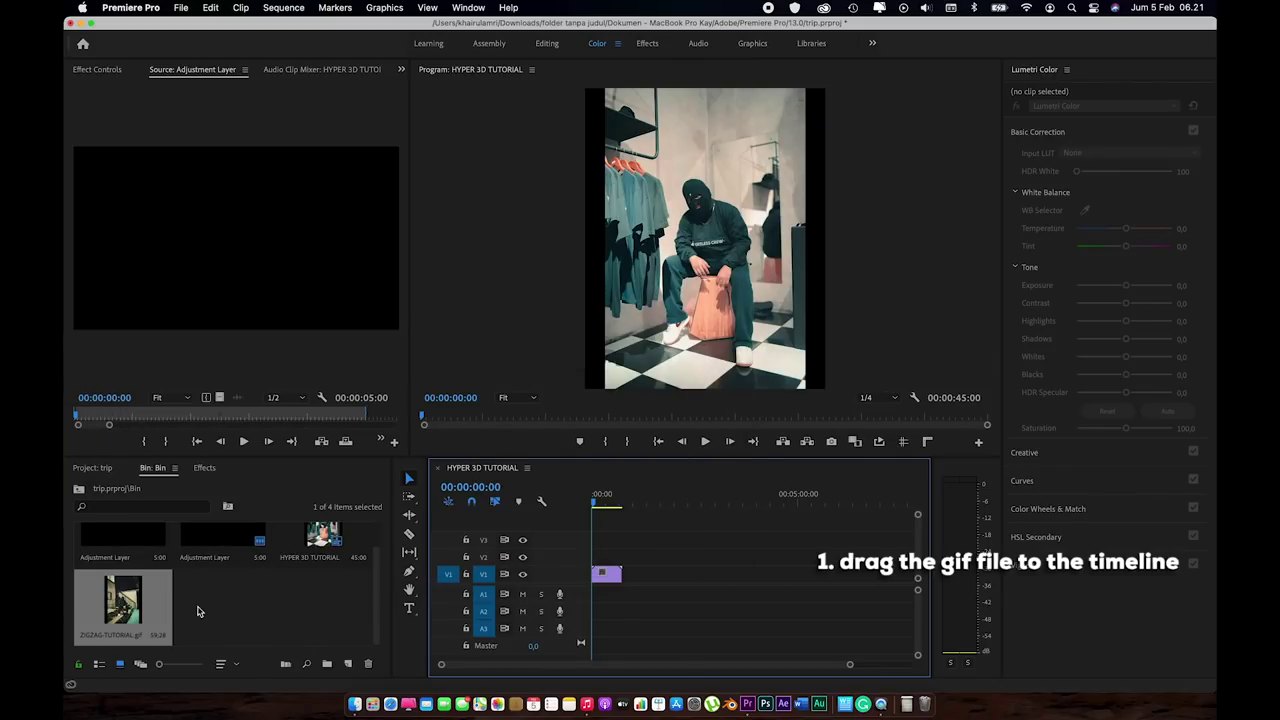
Place ZIGZAG-TUTORIAL.gif after the first clip on V1 and set the HYPER-3D-TUTORIAL.gif clip's scale to 138 and position to 540, 577
left_click_drag(133, 597, 641, 580)
left_click(100, 72)
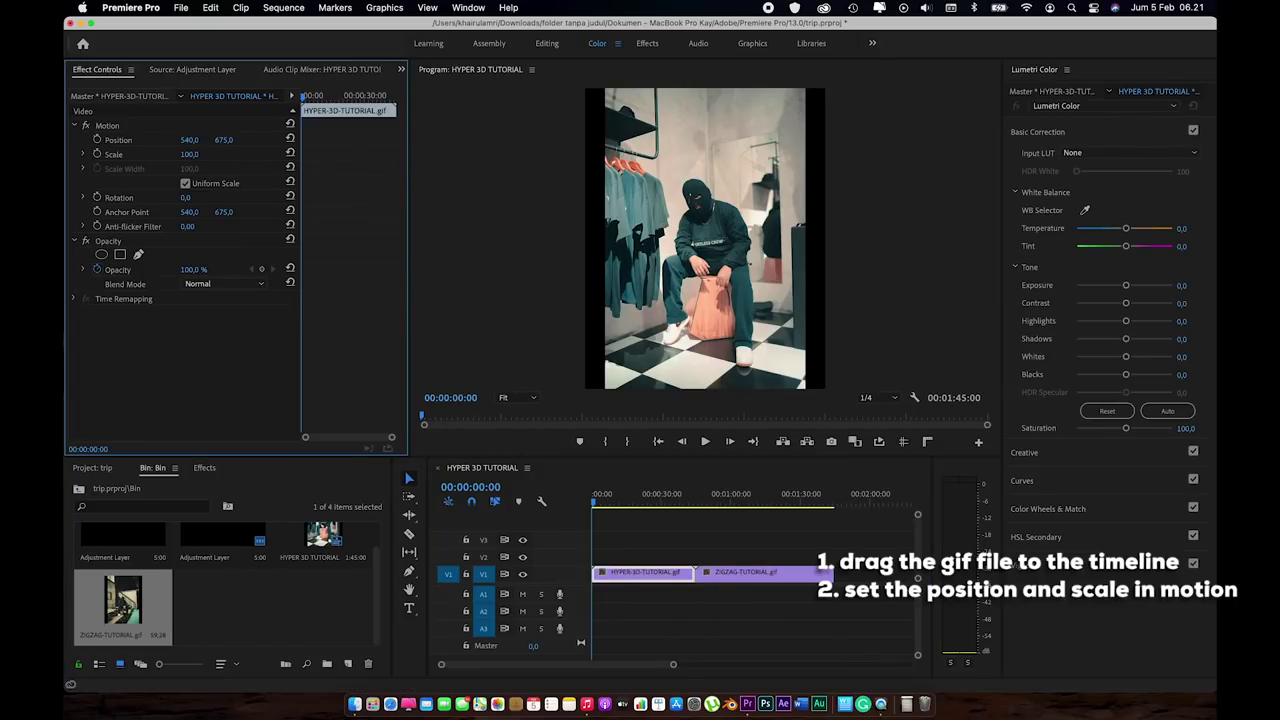
left_click_drag(189, 154, 214, 154)
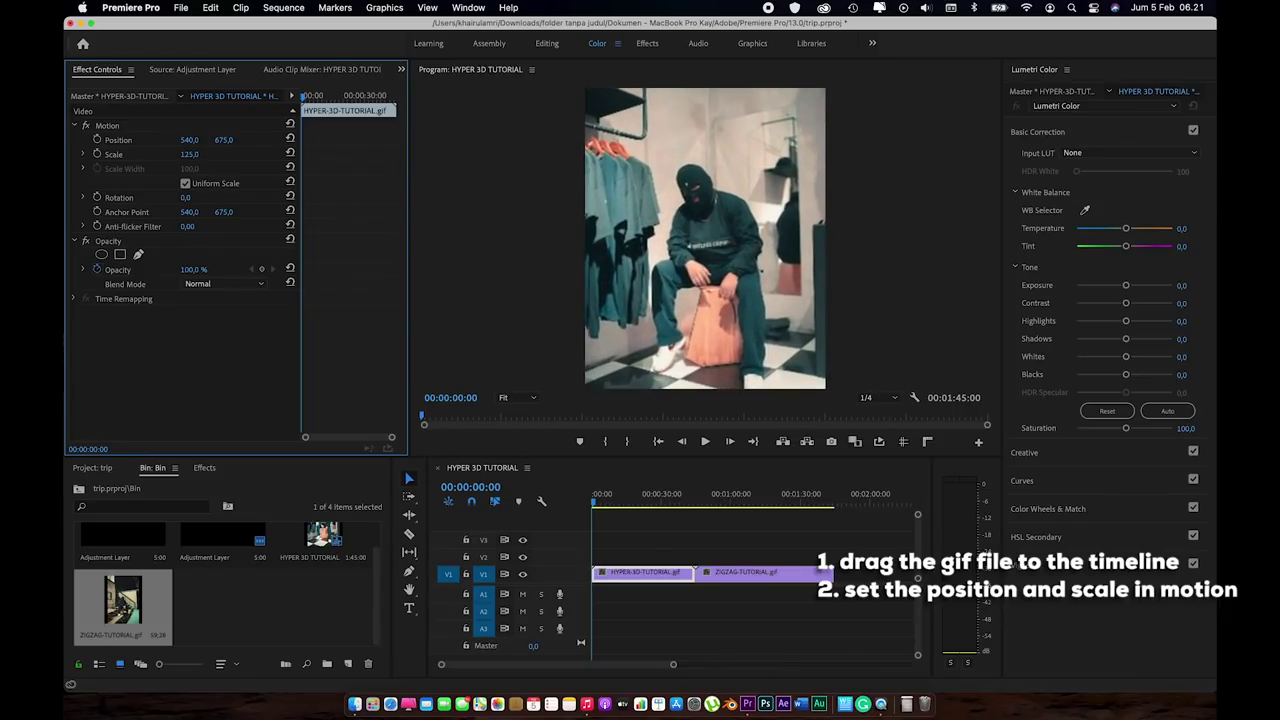
Set the HYPER-3D-TUTORIAL.gif clip's duration to 00:00:03:00 with Optical Flow time interpolation
right_click(677, 572)
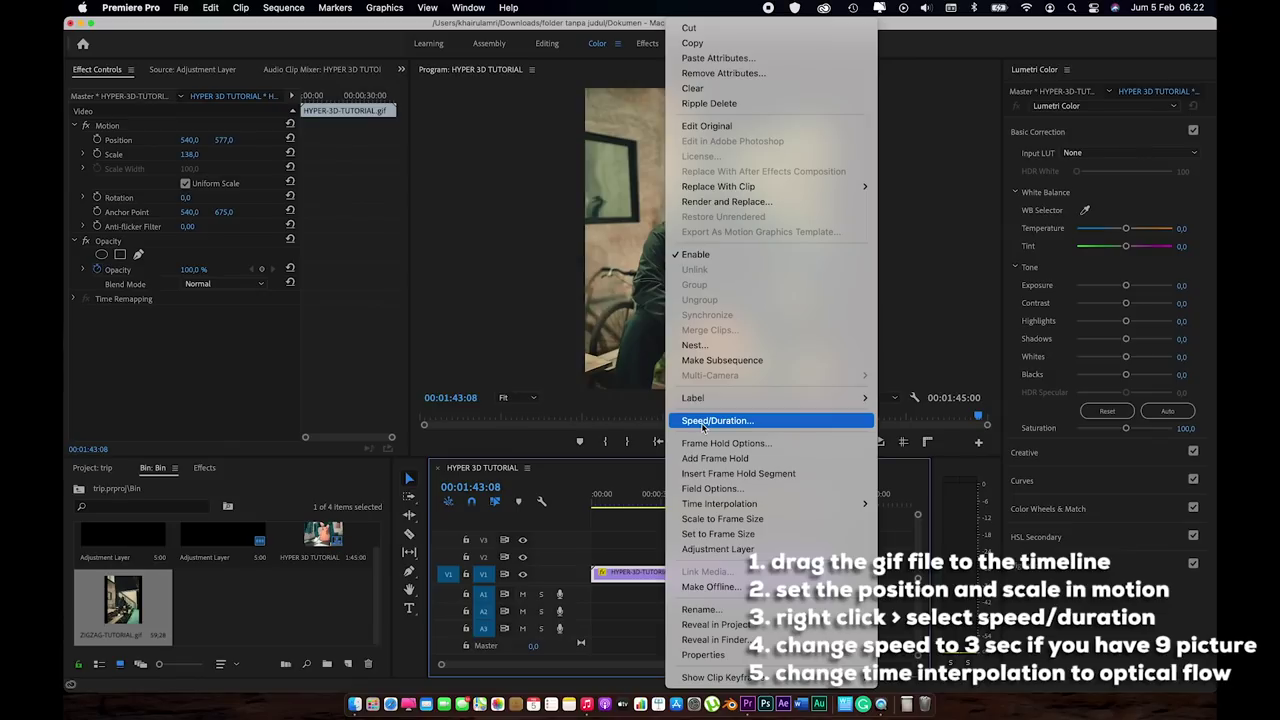
left_click(750, 420)
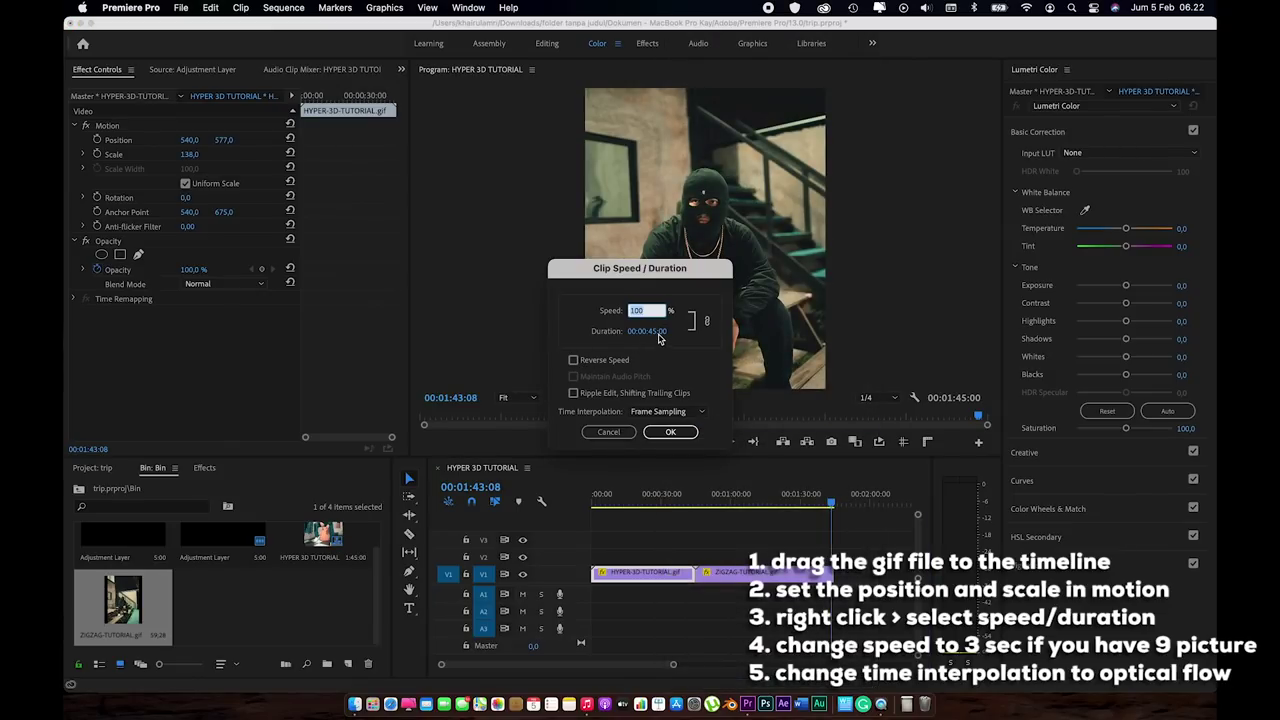
left_click(656, 340)
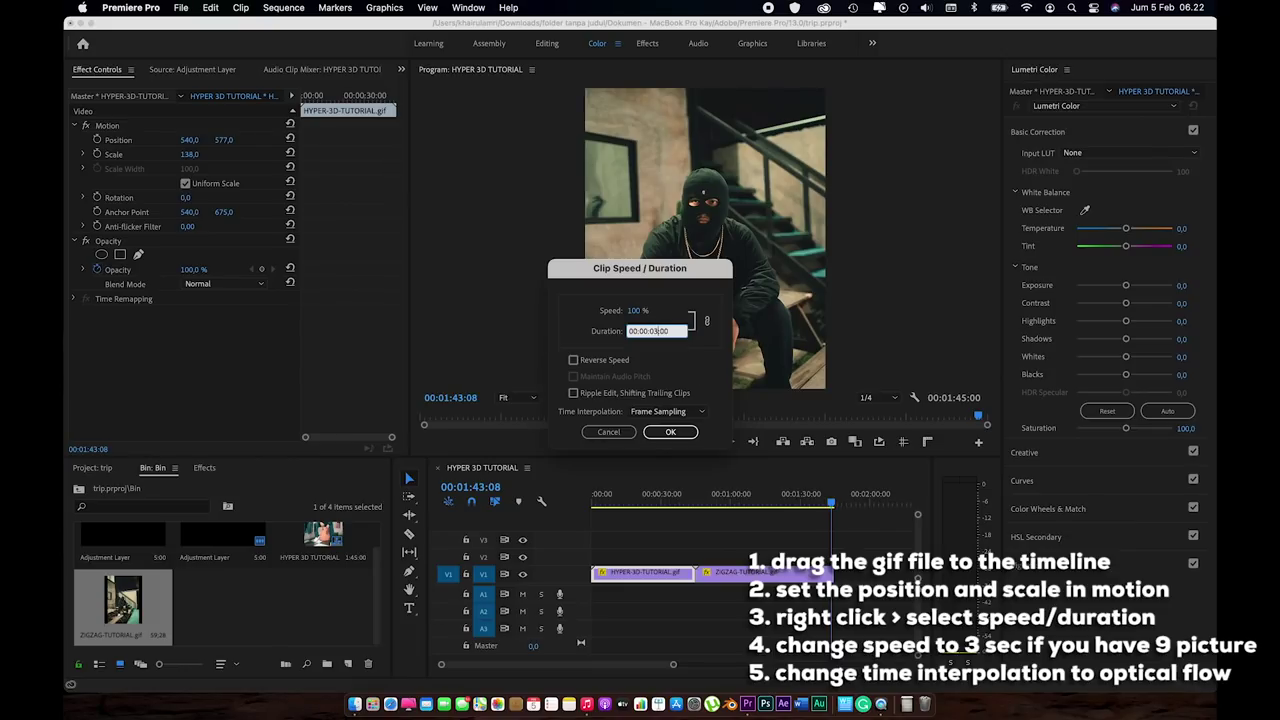
left_click(676, 410)
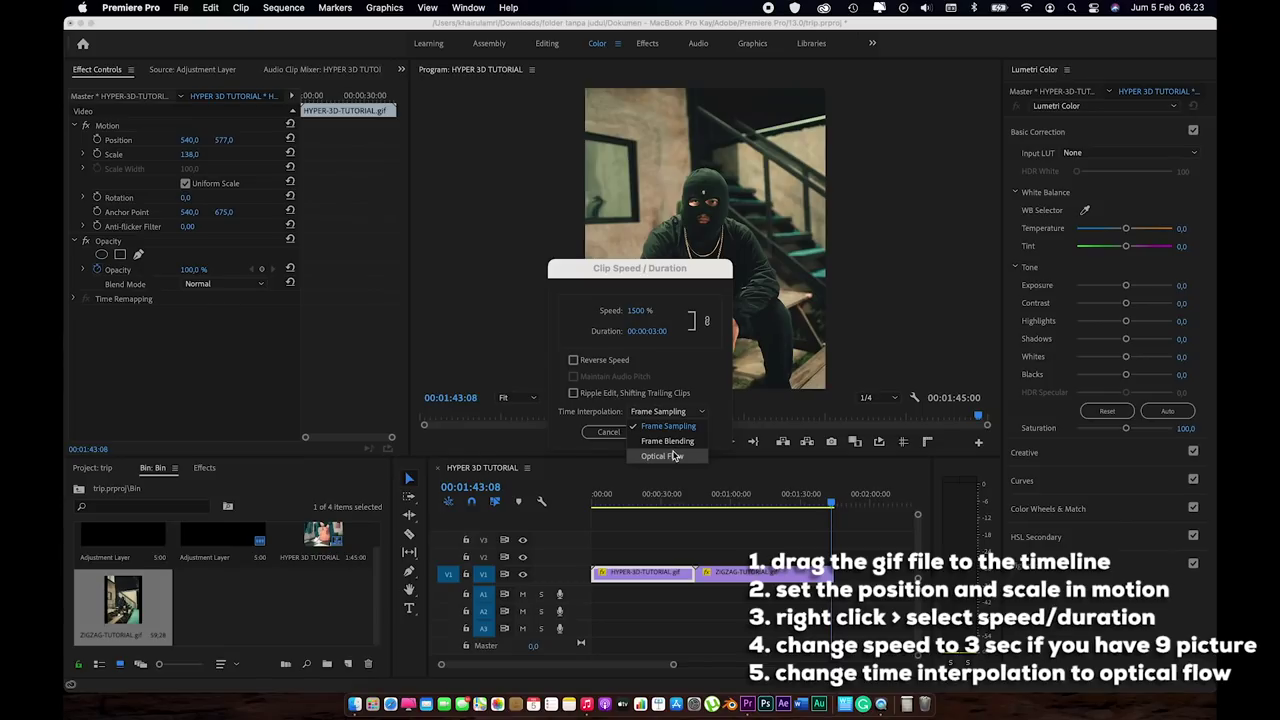
left_click(674, 455)
left_click(661, 432)
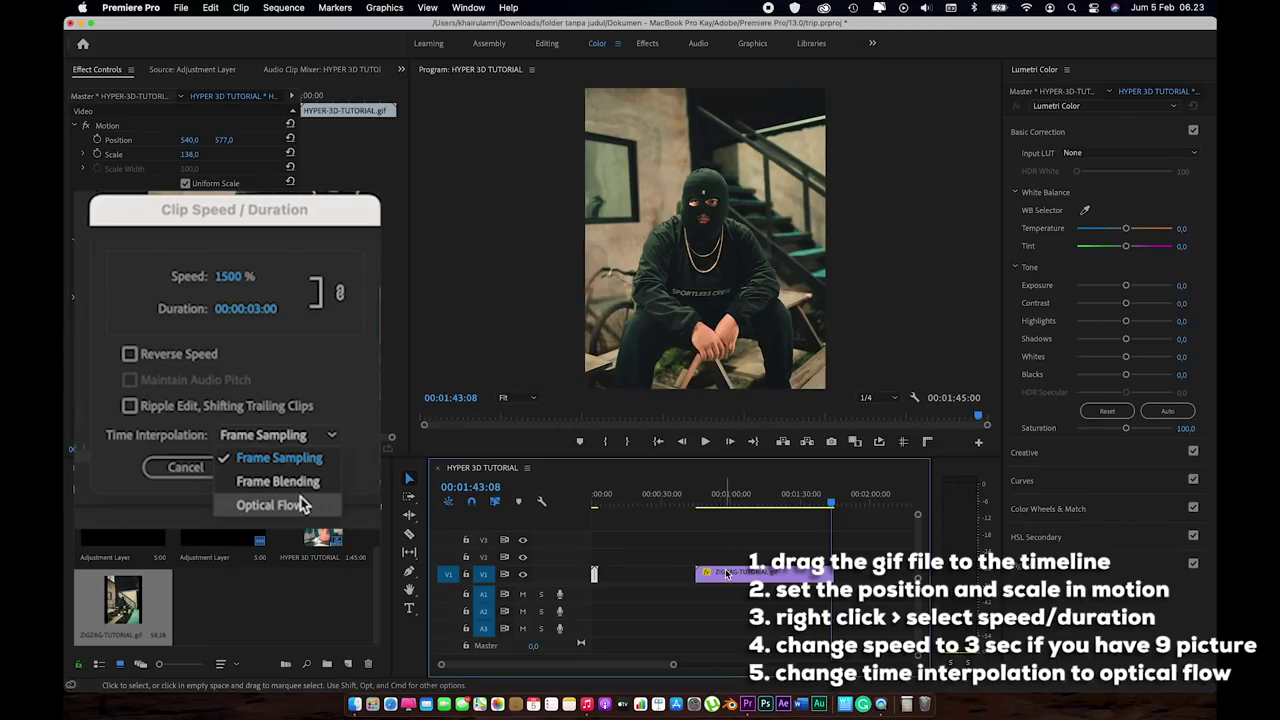
Set the ZIGZAG-TUTORIAL.gif clip's duration to 00:00:03:00 with Optical Flow time interpolation
right_click(727, 573)
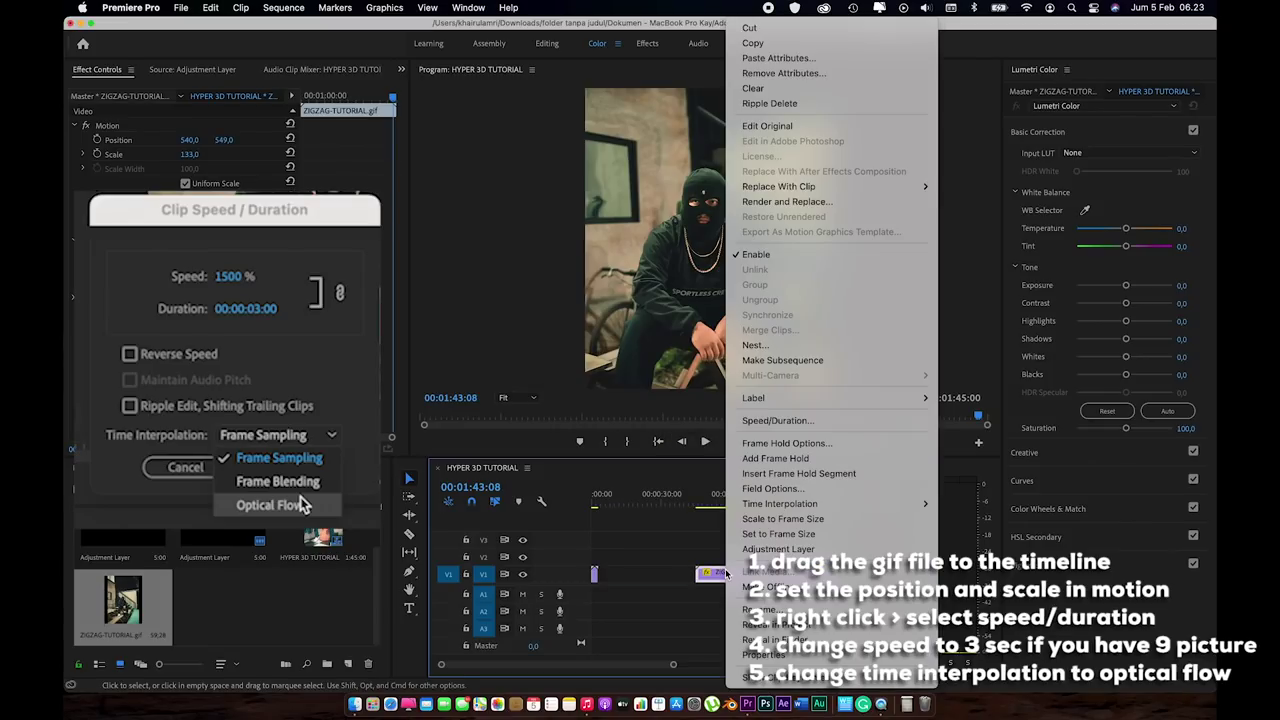
left_click(788, 421)
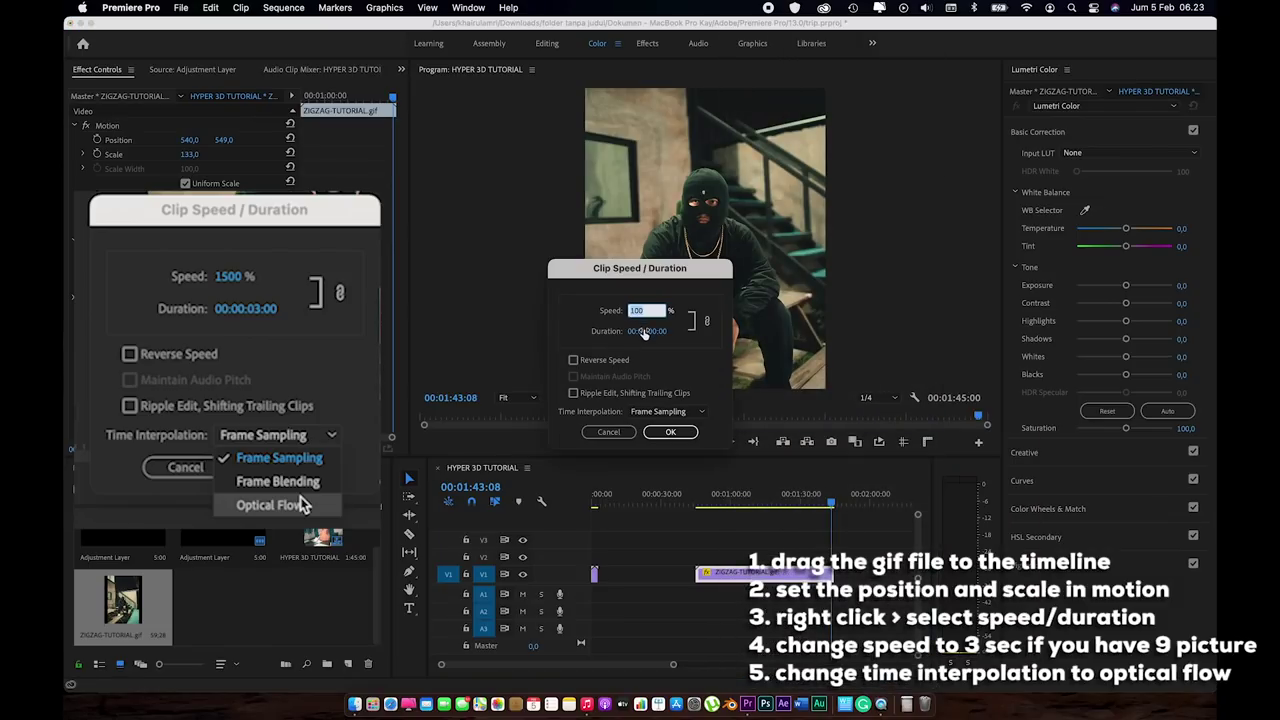
left_click(647, 333)
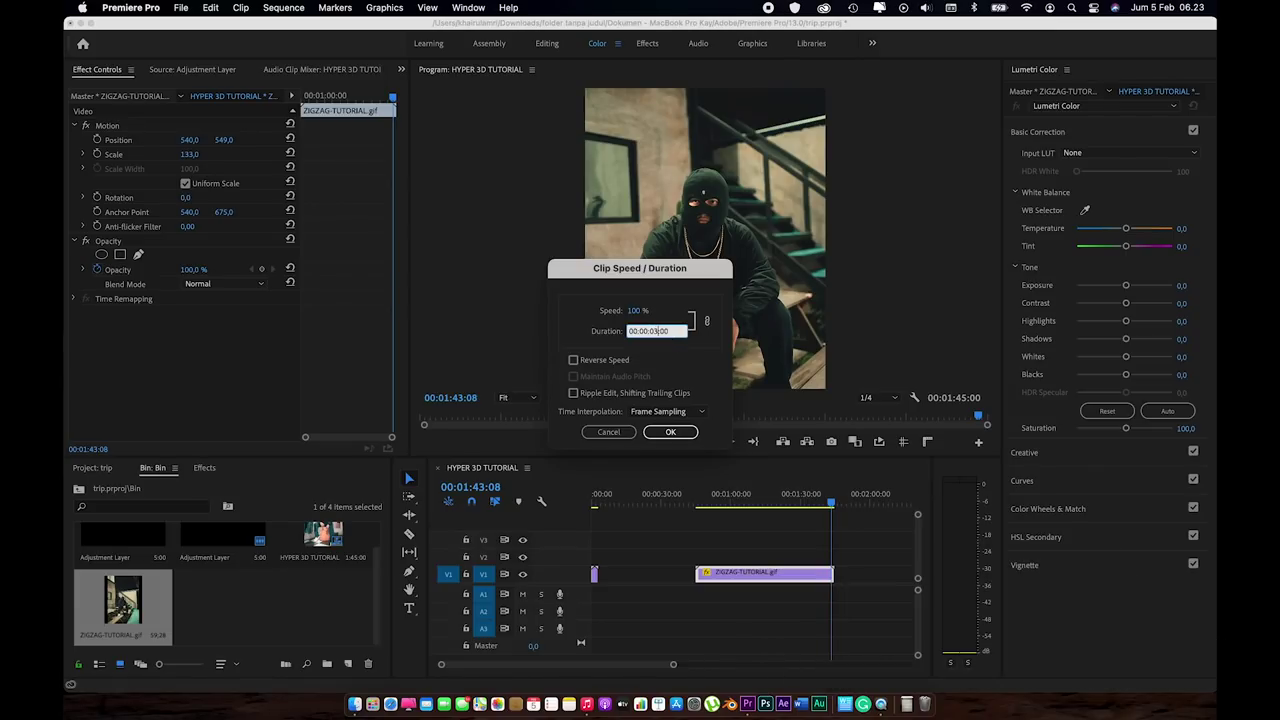
left_click(659, 412)
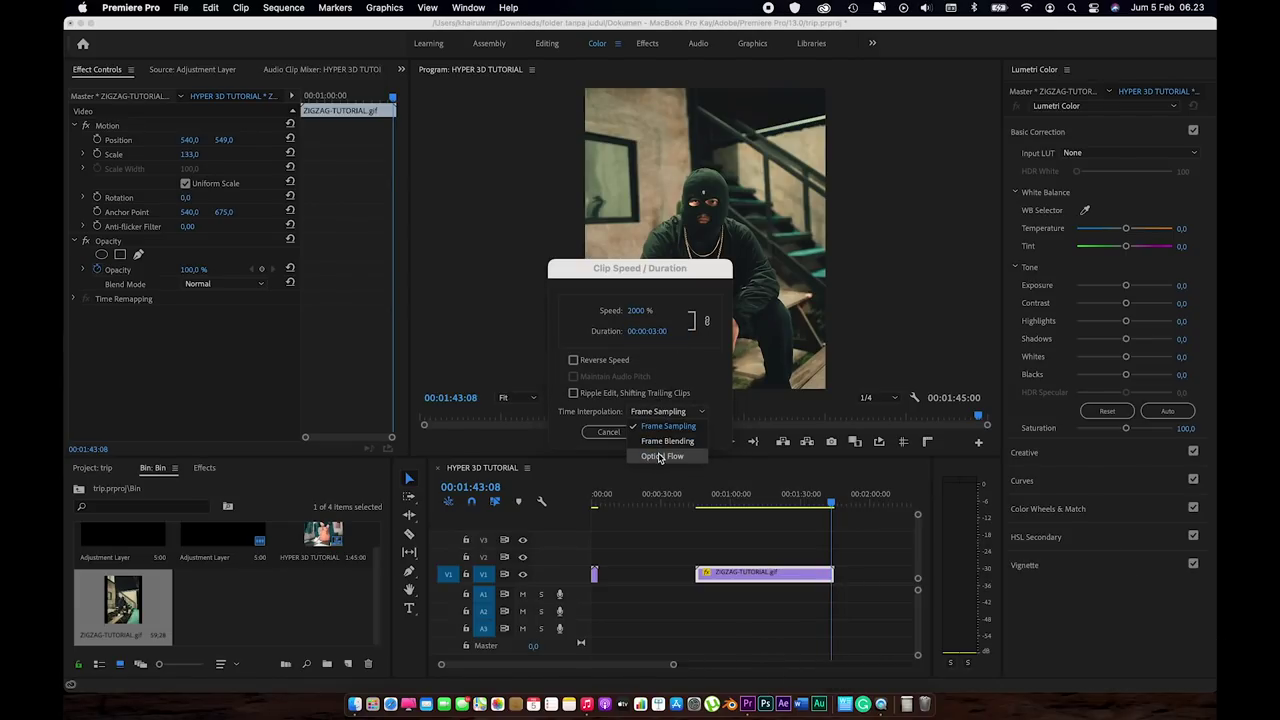
left_click(659, 456)
key("Return")
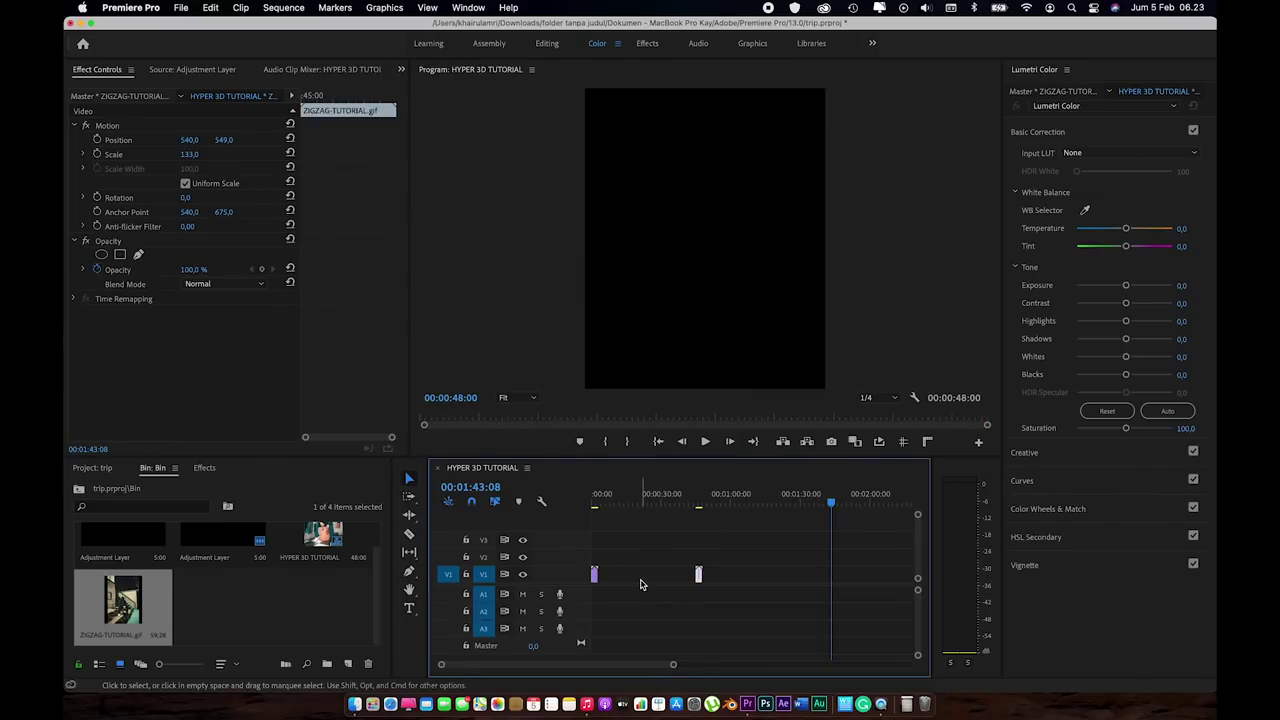
Close the gap between the two GIF clips on V1 and return the playhead to the sequence start
left_click(641, 584)
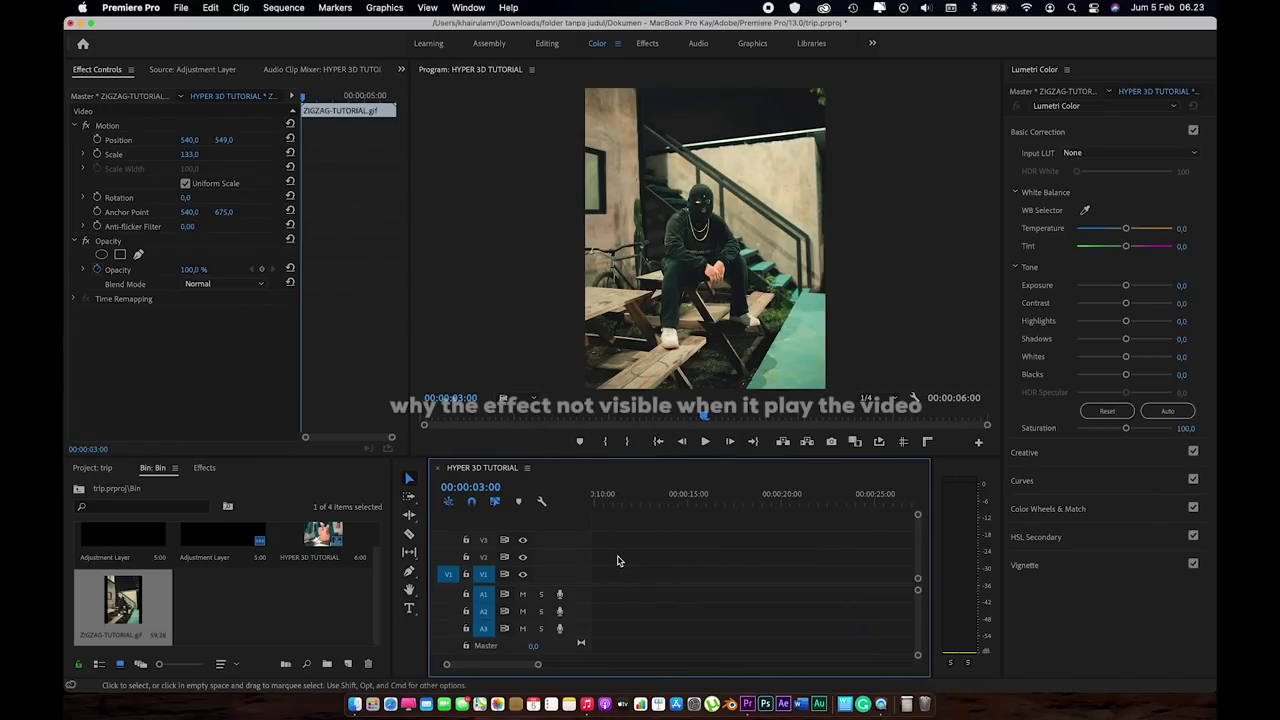
mouse_move(614, 505)
left_mouse_down()
mouse_move(594, 504)
mouse_move(638, 504)
mouse_move(594, 503)
mouse_move(711, 500)
mouse_move(591, 505)
left_mouse_up()
left_click(706, 523)
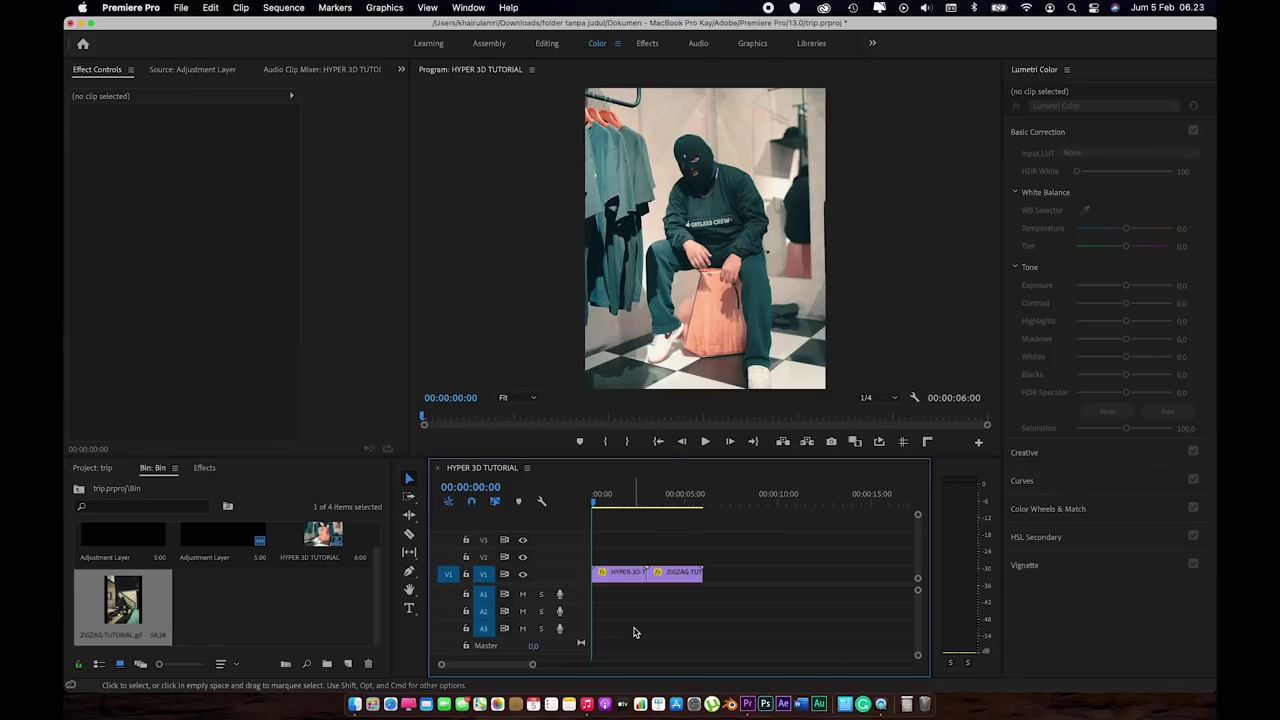
Render the sequence from In to Out and turn on loop playback while previewing it
left_click(287, 10)
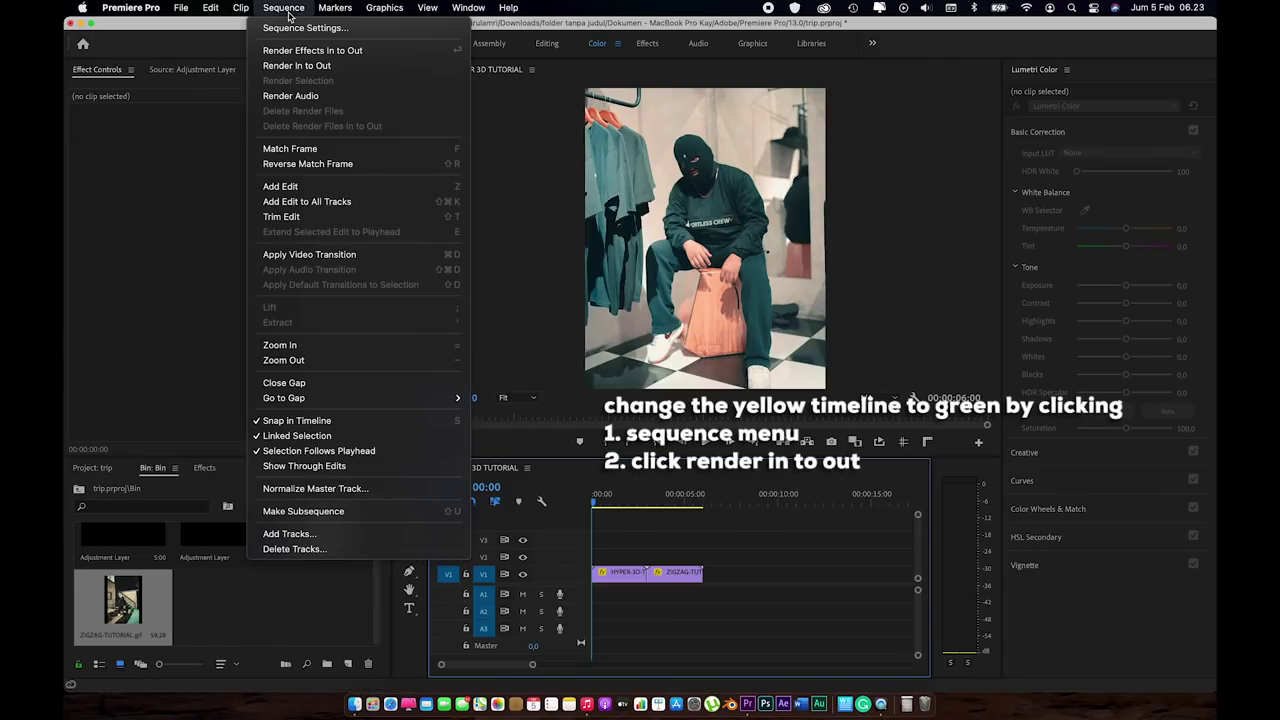
left_click(297, 65)
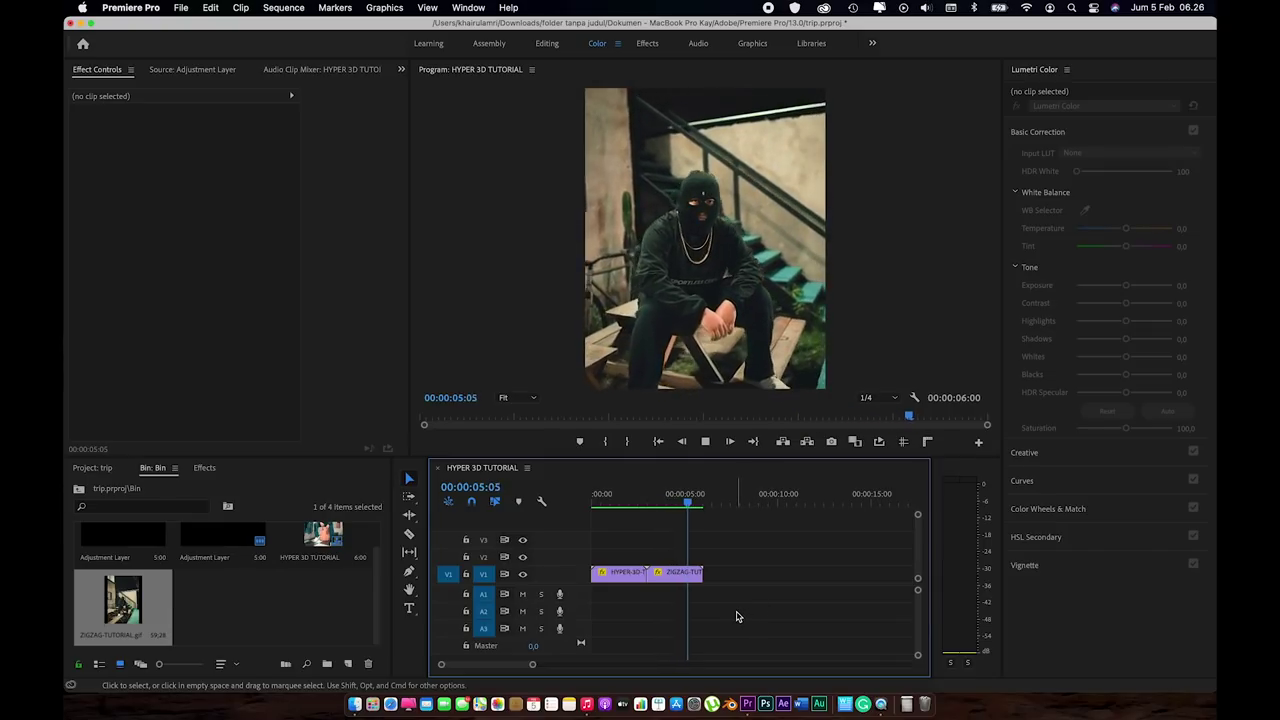
left_click(879, 443)
key("space")
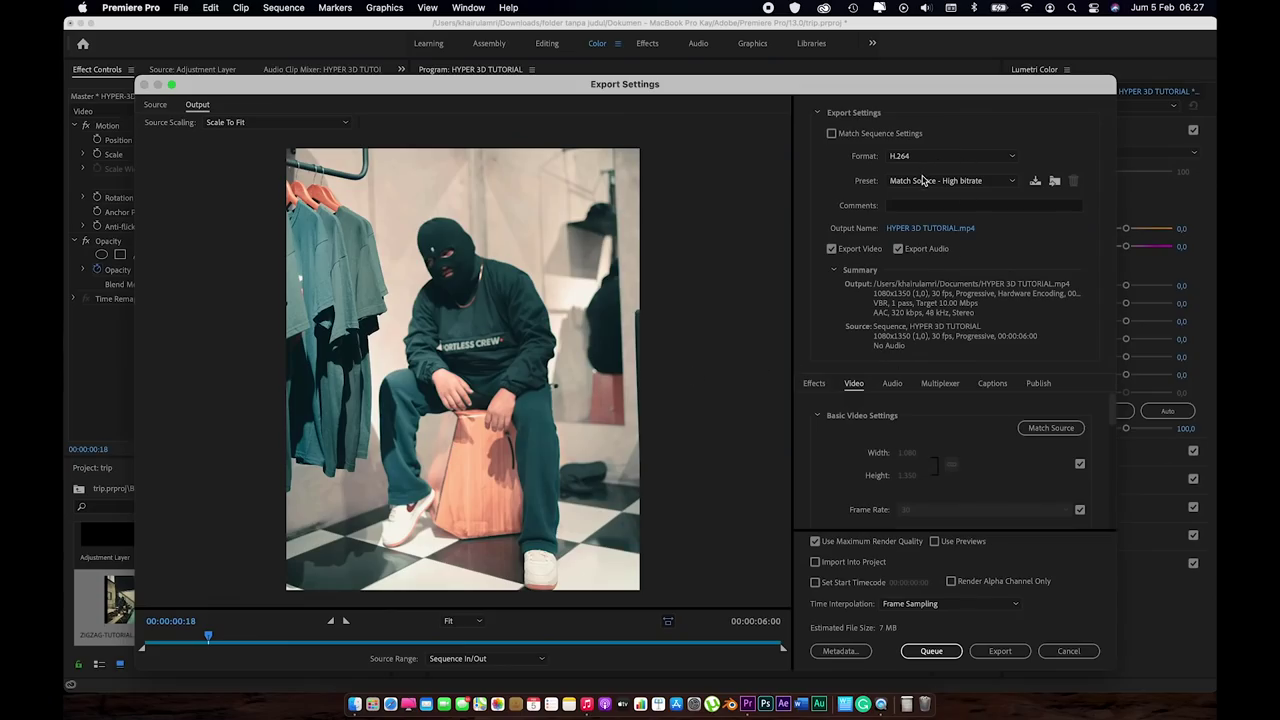
Choose the preset for exporting the sequence as the H.264 file HYPER 3D TUTORIAL.mp4
left_click(924, 180)
left_click(944, 225)
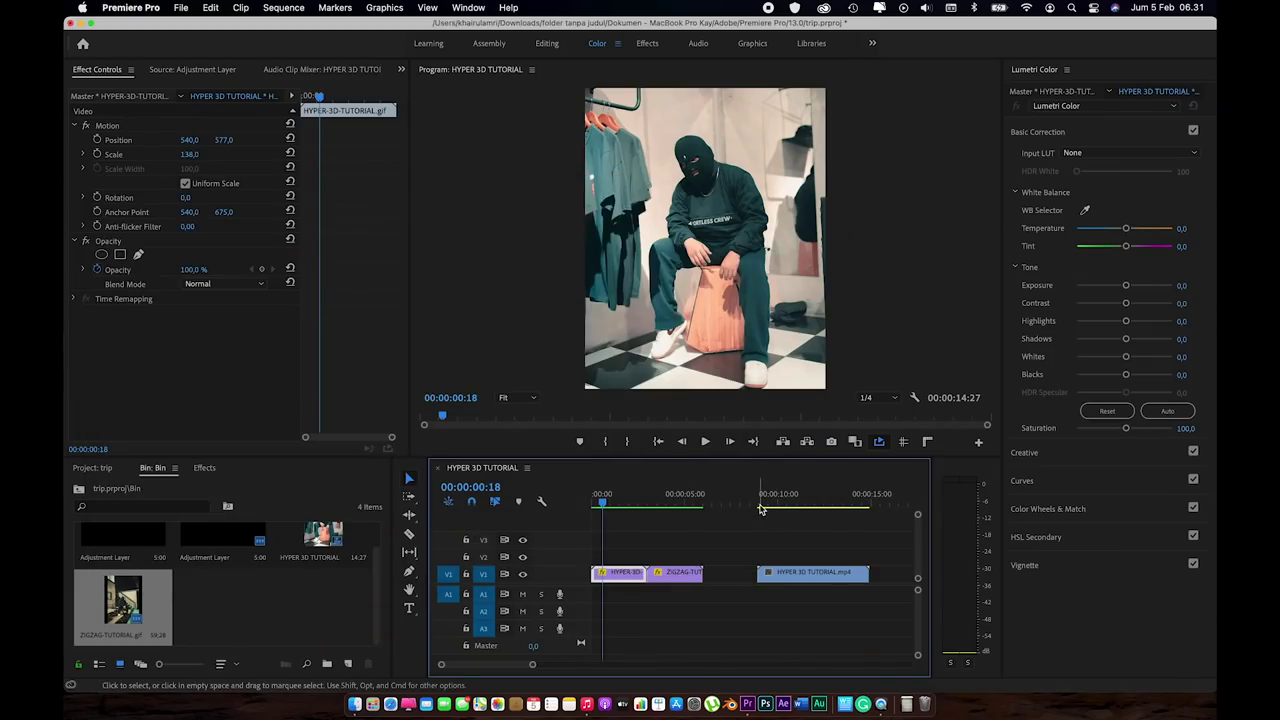
Position the playhead at the start of the HYPER 3D TUTORIAL.mp4 clip on track V1
left_click(760, 509)
key("=")
key("=")
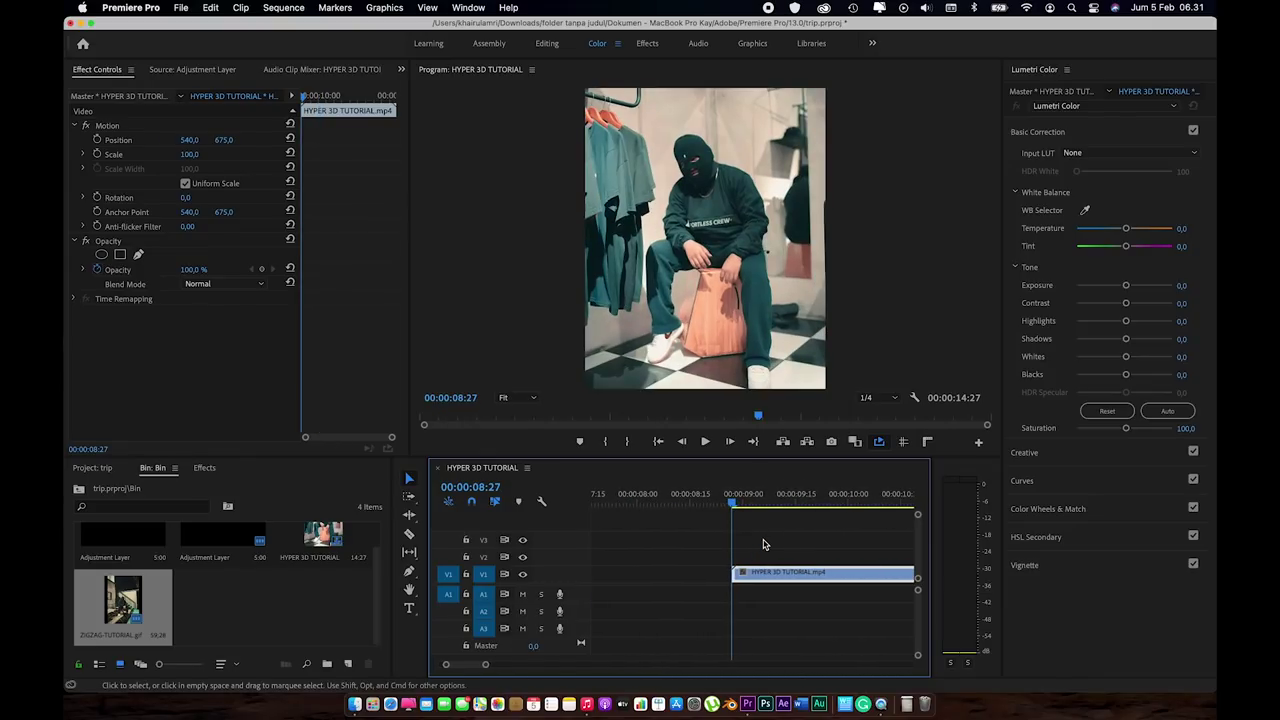
left_click(763, 544)
key("minus")
key("minus")
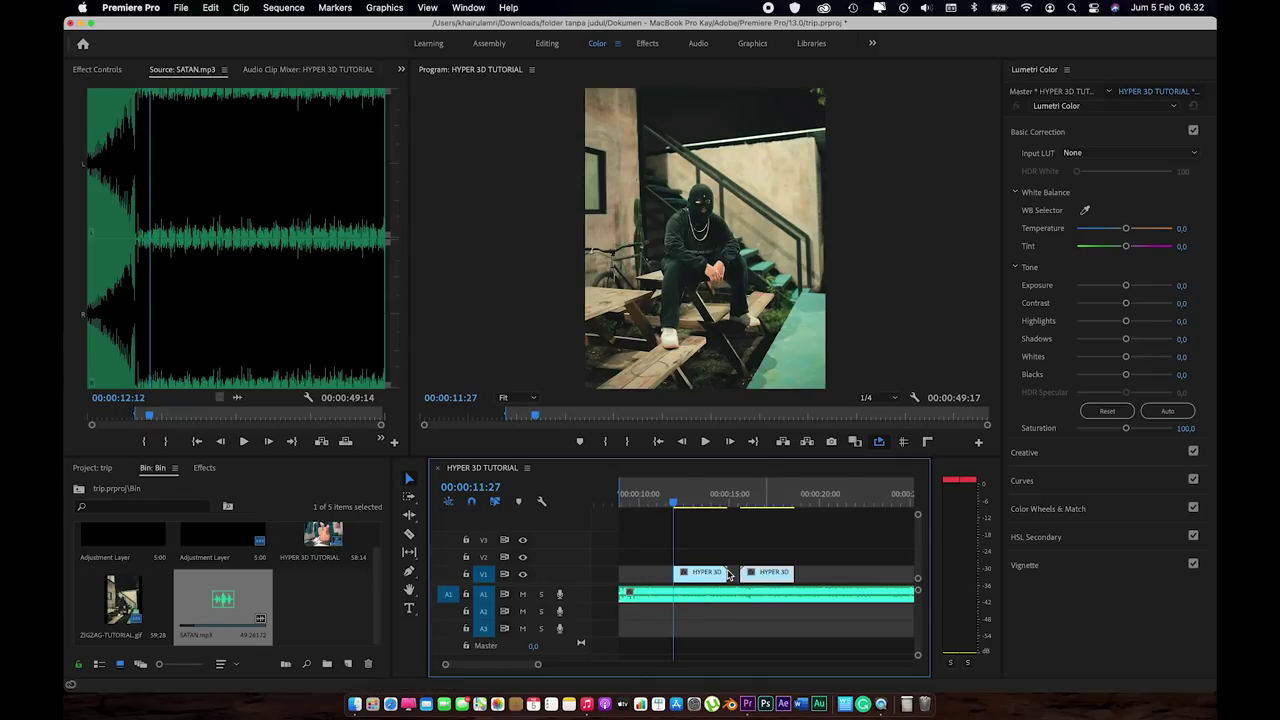
Shift the HYPER 3D TUTORIAL.mp4 segments to the start of the SATAN.mp3 audio and preview from the In point
left_click_drag(727, 575, 661, 578)
left_click(657, 441)
key("space")
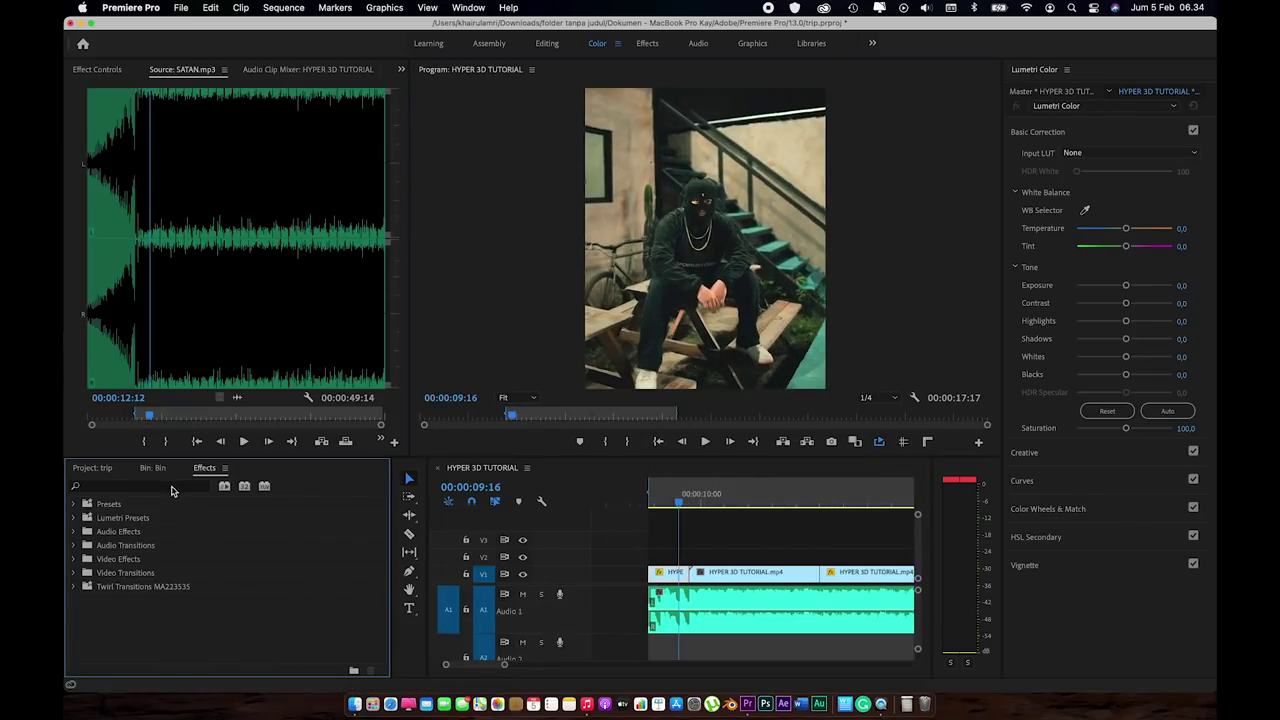
Find the glitch presets, apply 06 Glitch Out to the first video segment and 06 Glitch In to the second, and preview the transition
left_click(171, 487)
type("glitch")
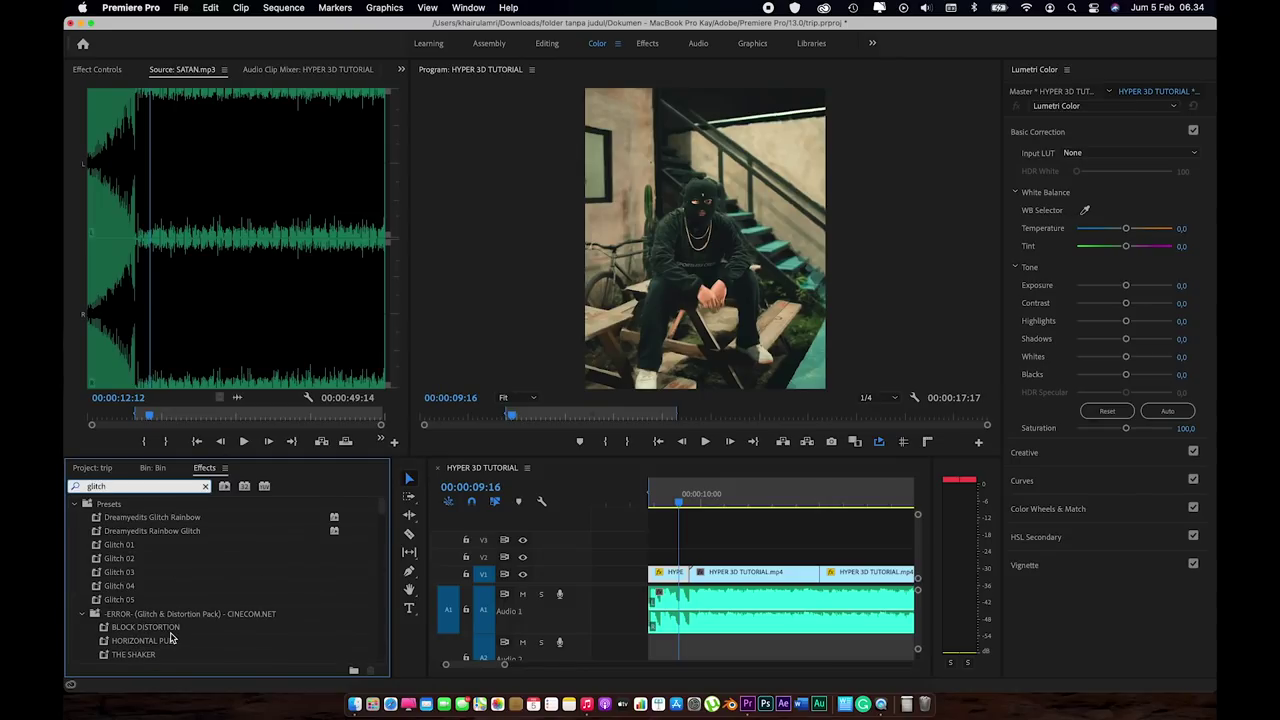
scroll(160, 610, "down", 10)
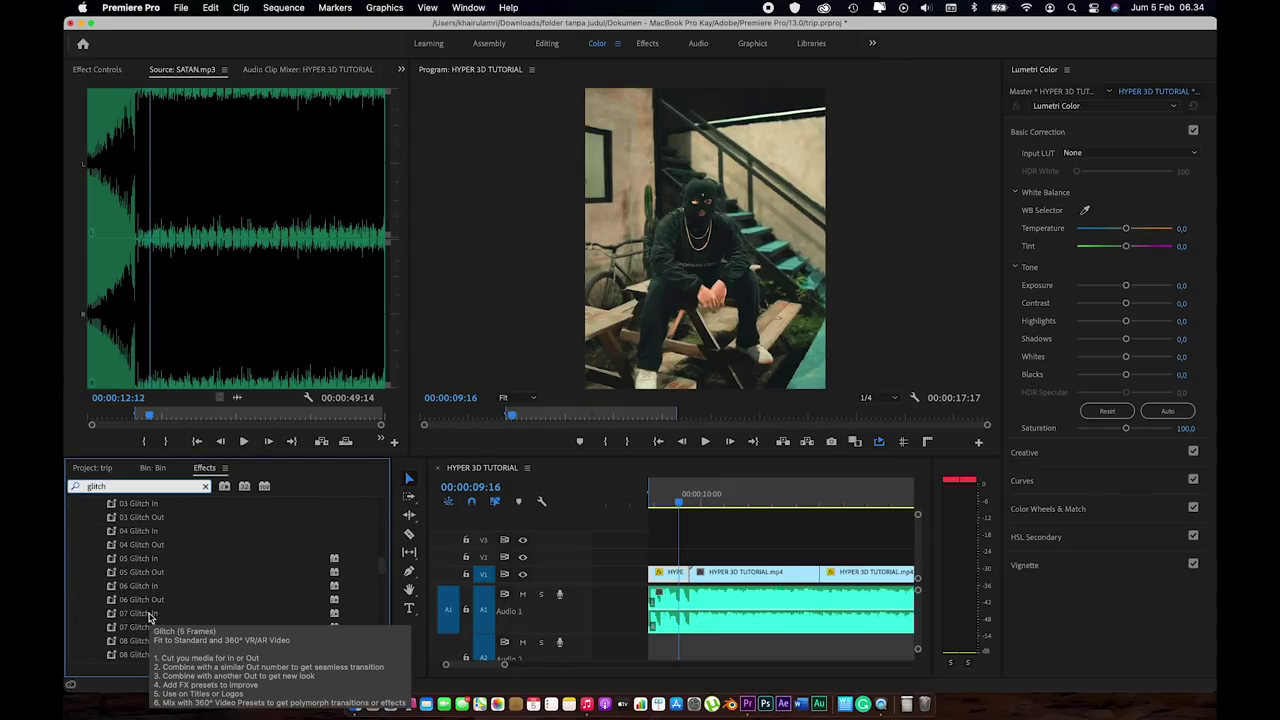
left_click(150, 612)
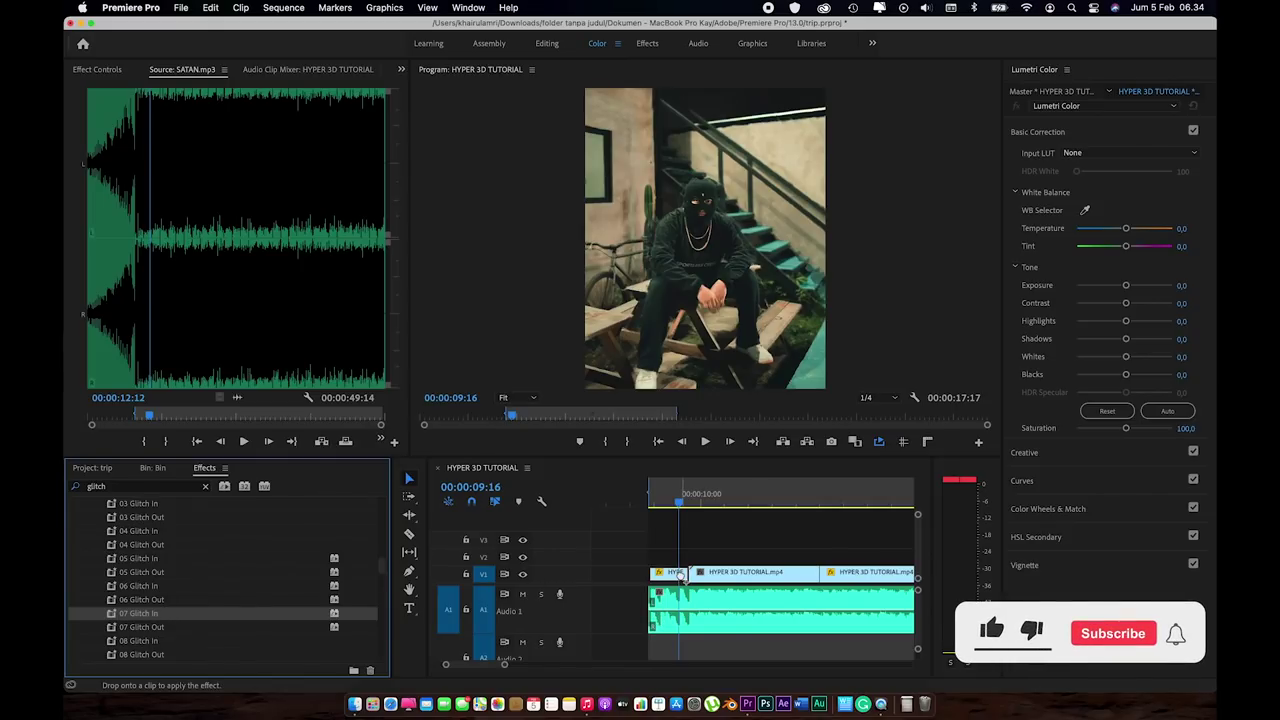
left_click(215, 600)
left_click_drag(173, 607, 716, 576)
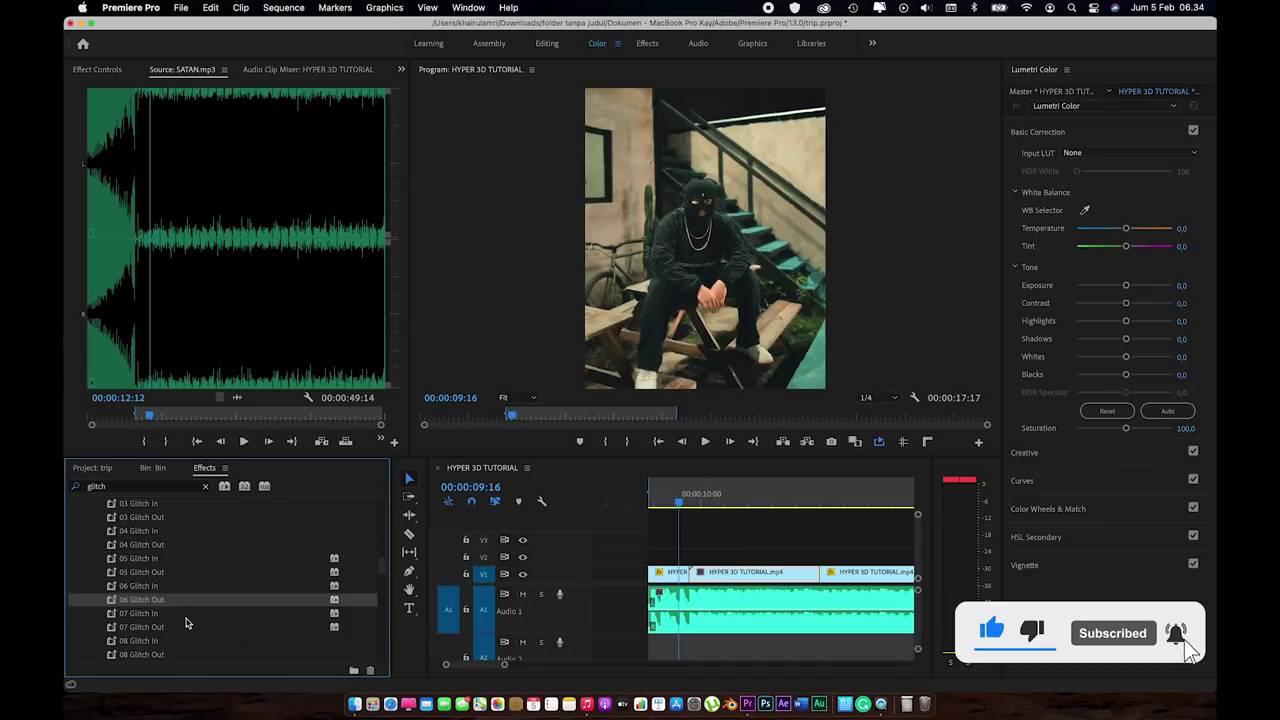
left_click(191, 587)
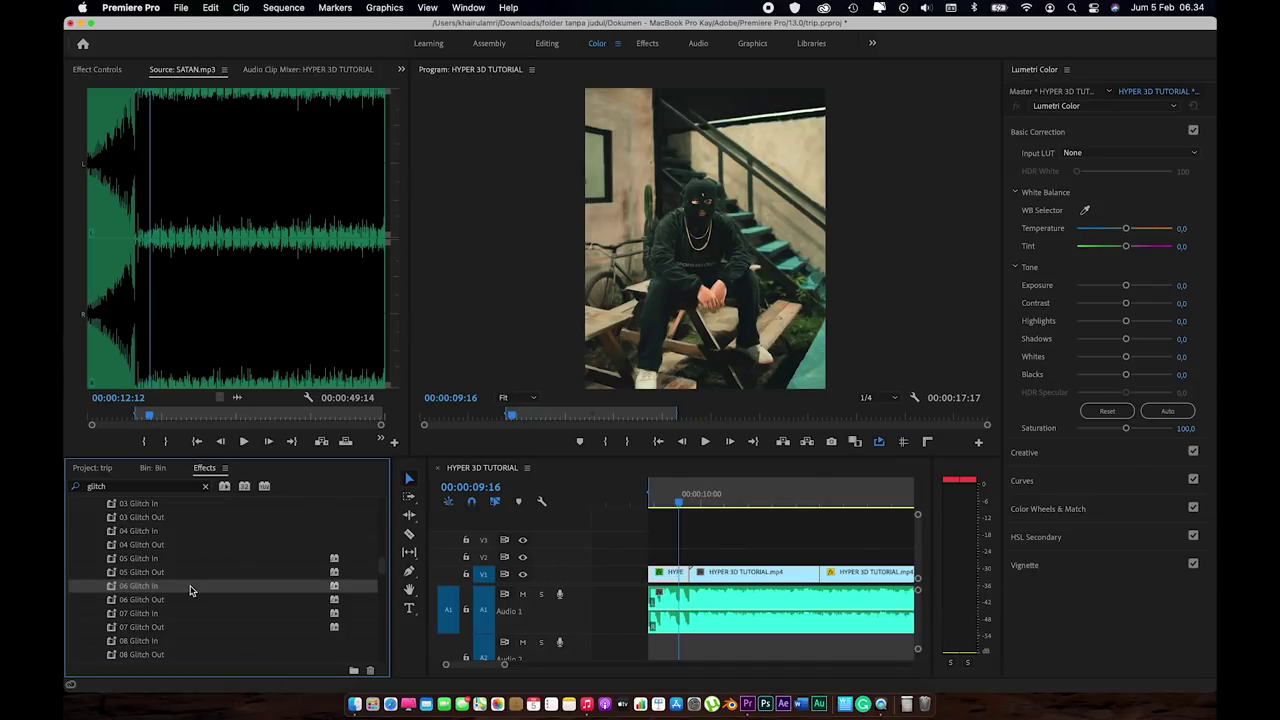
left_click_drag(677, 503, 671, 500)
key("space")
scroll(733, 586, "down", 3)
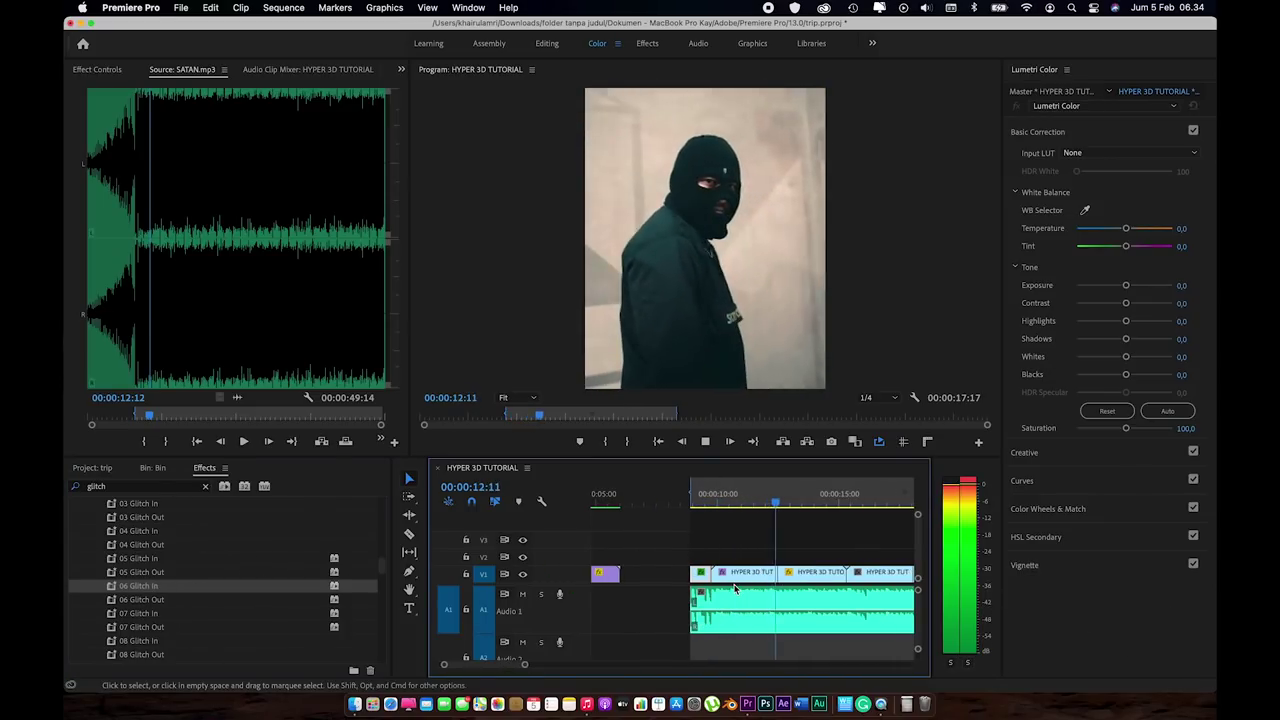
Preview the third HYPER 3D TUTORIAL.mp4 segment on V1 and set its speed to 200 %
key("space")
left_click(787, 502)
key("space")
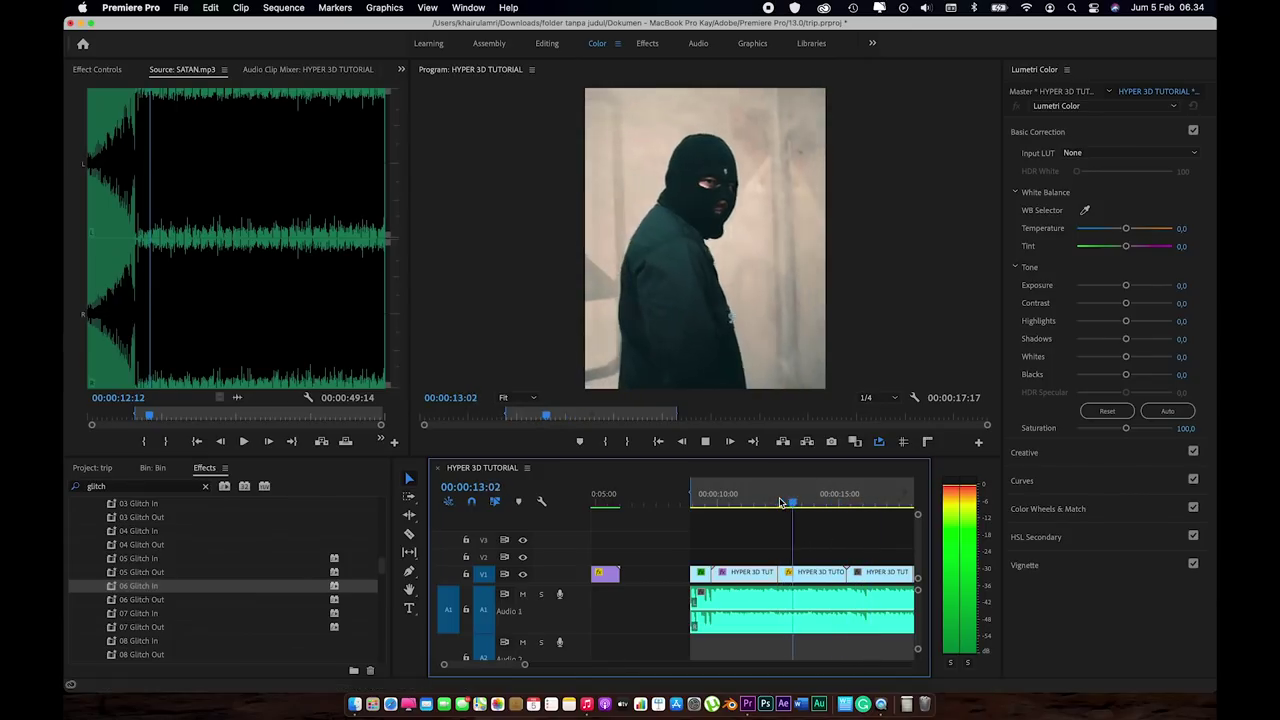
key("space")
right_click(827, 576)
left_click(863, 423)
type("200")
key("Return")
Delete the gap behind the sped-up segment on V1 and play back the cut around it
left_click(775, 494)
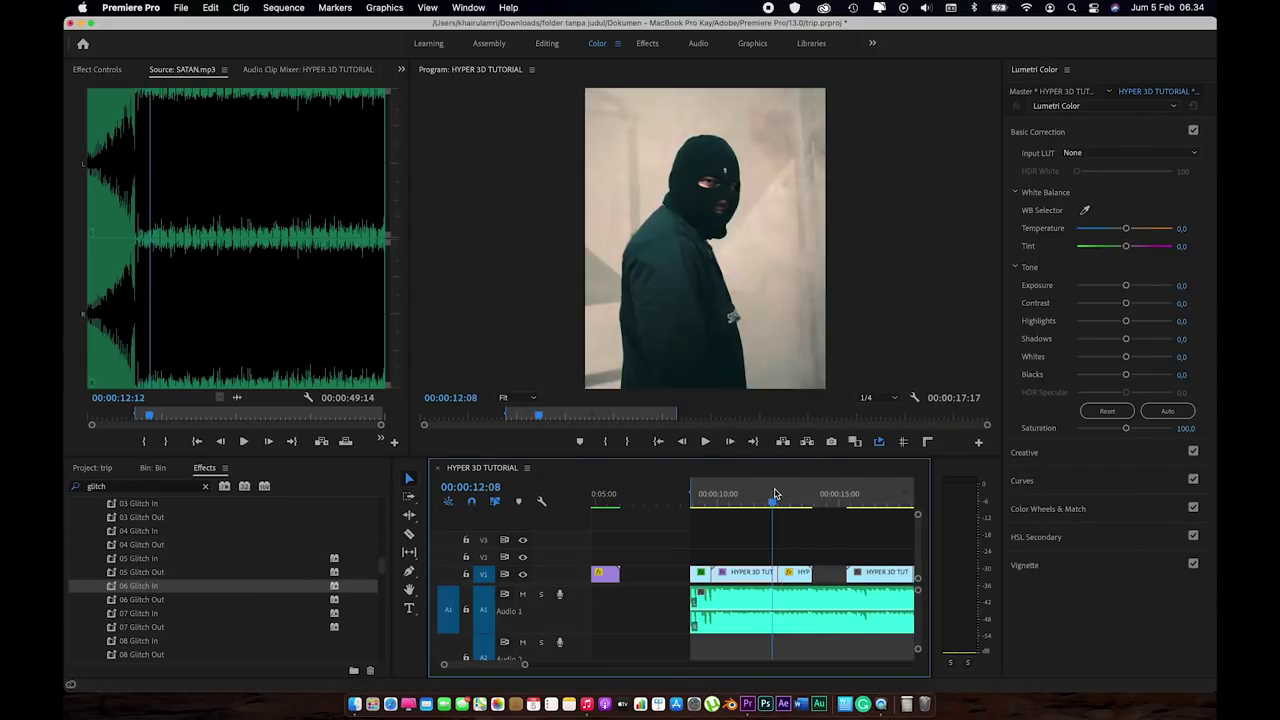
key("space")
key("space")
left_click(832, 574)
key("Delete")
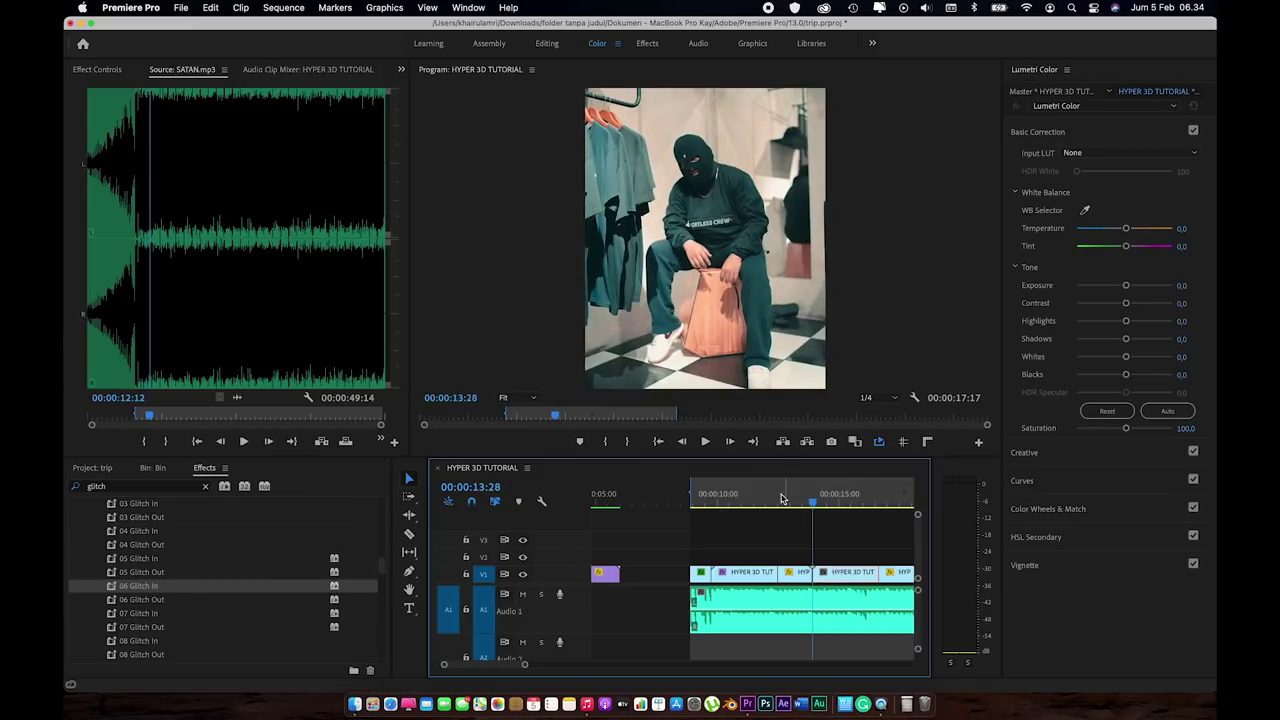
left_click(781, 498)
key("space")
key("space")
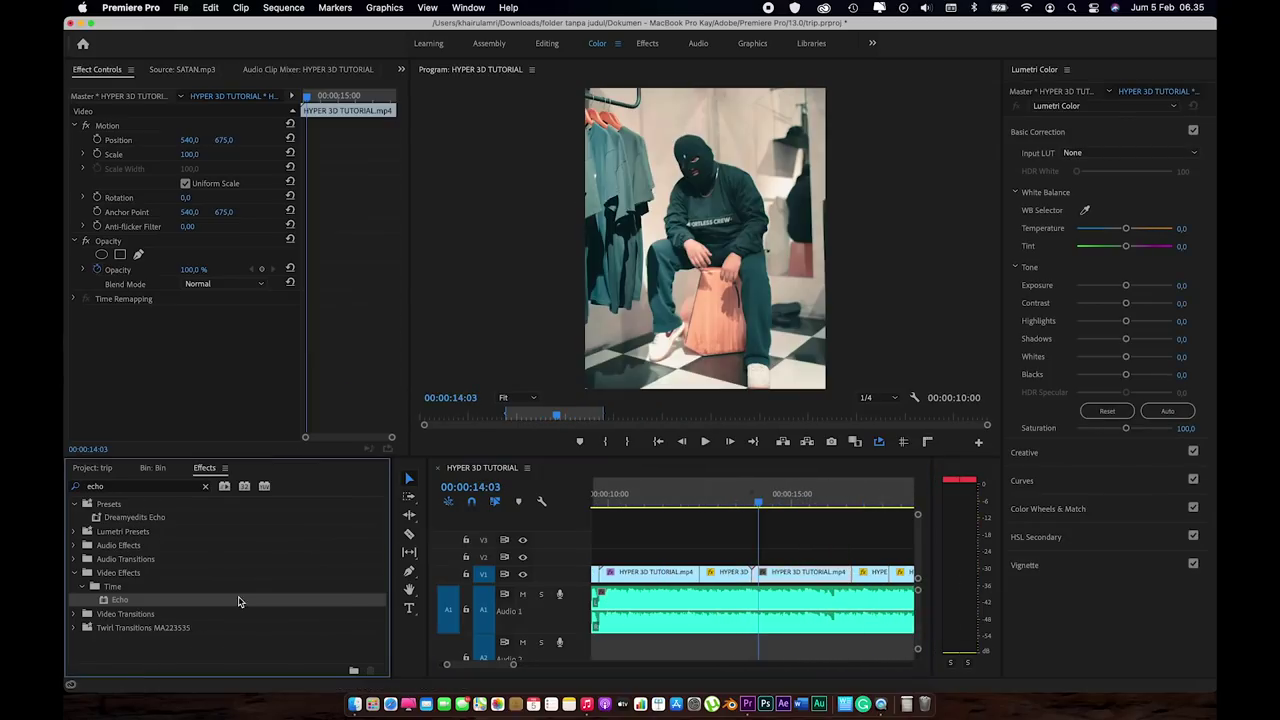
Apply the Echo effect to the V1 segment at the playhead with echo time 0,033 seconds, 3 echoes and the Maximum operator
left_click_drag(119, 599, 800, 572)
left_click(187, 345)
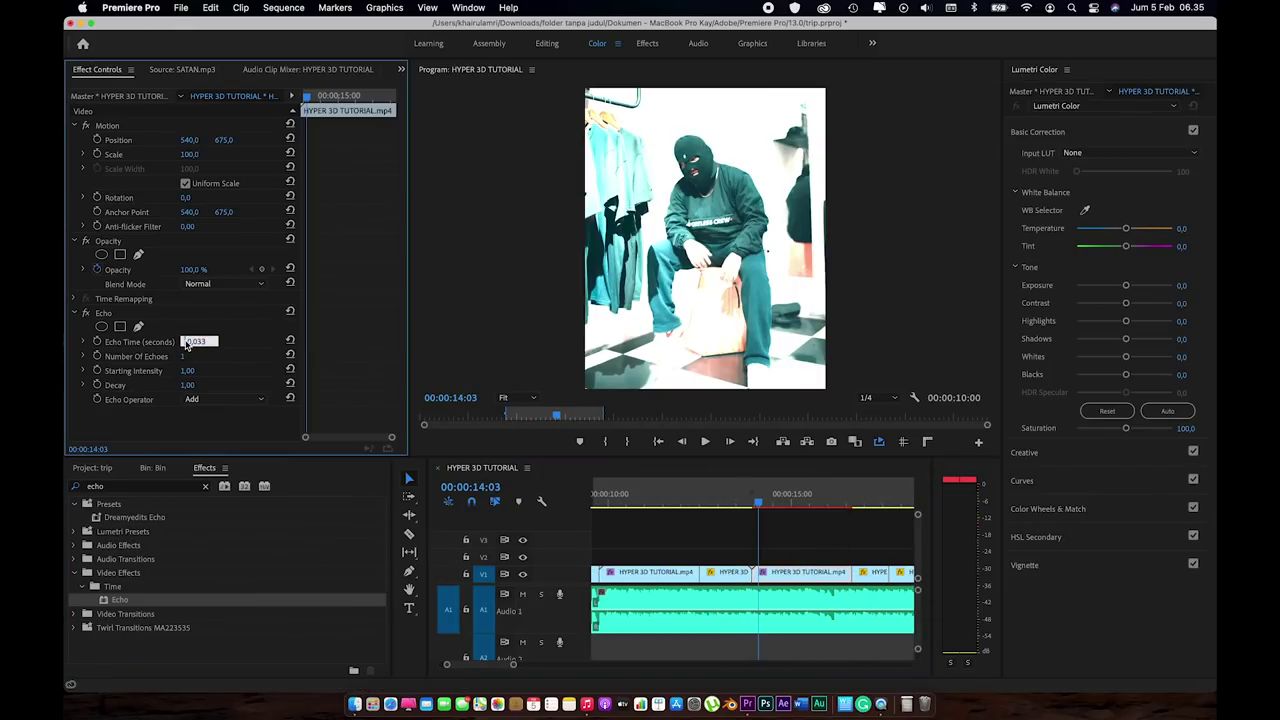
left_click(222, 399)
left_click(210, 416)
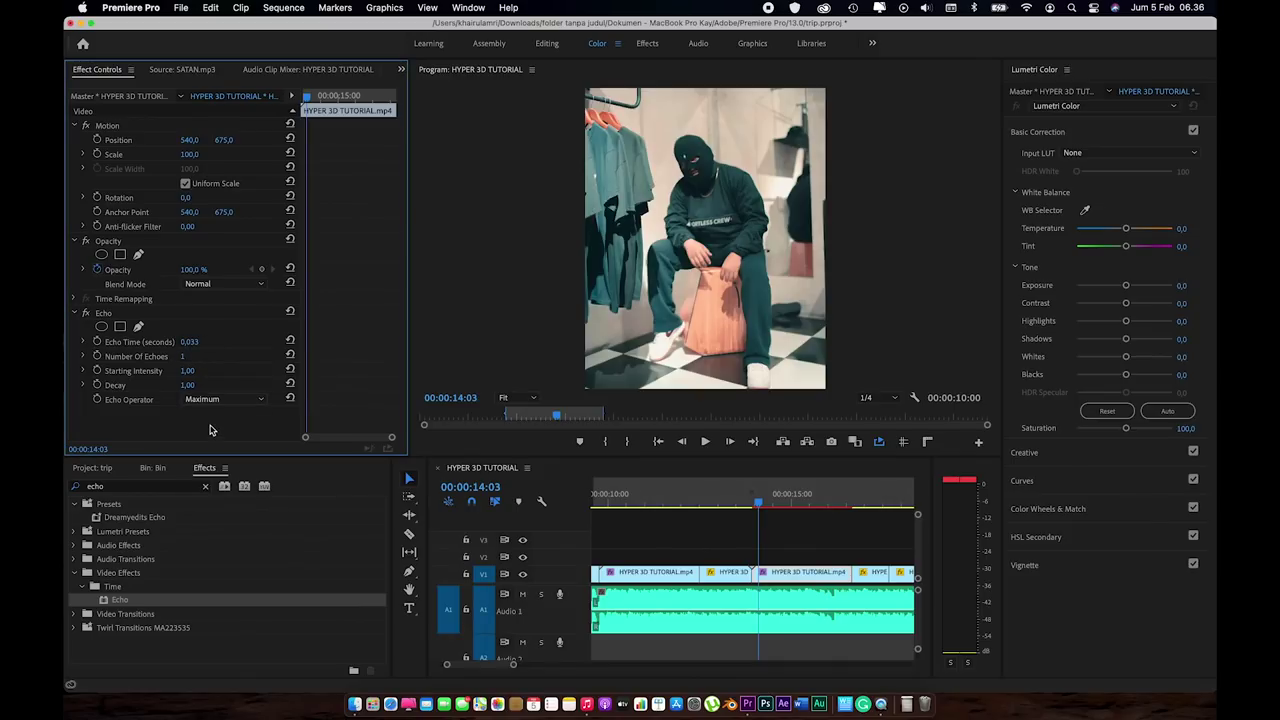
key("Return")
Play back the edited sequence to check the echo effect and the closing segments against the music
key("space")
scroll(754, 560, "down", 3)
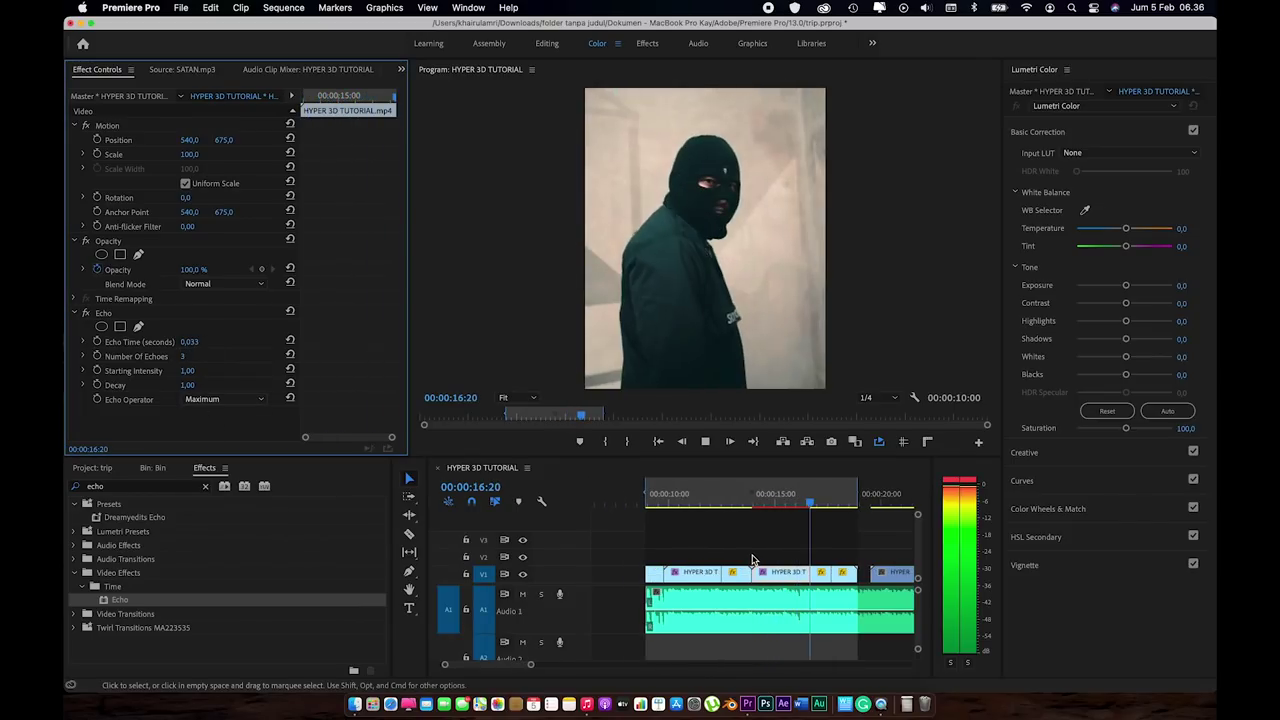
key("space")
left_click(811, 501)
key("space")
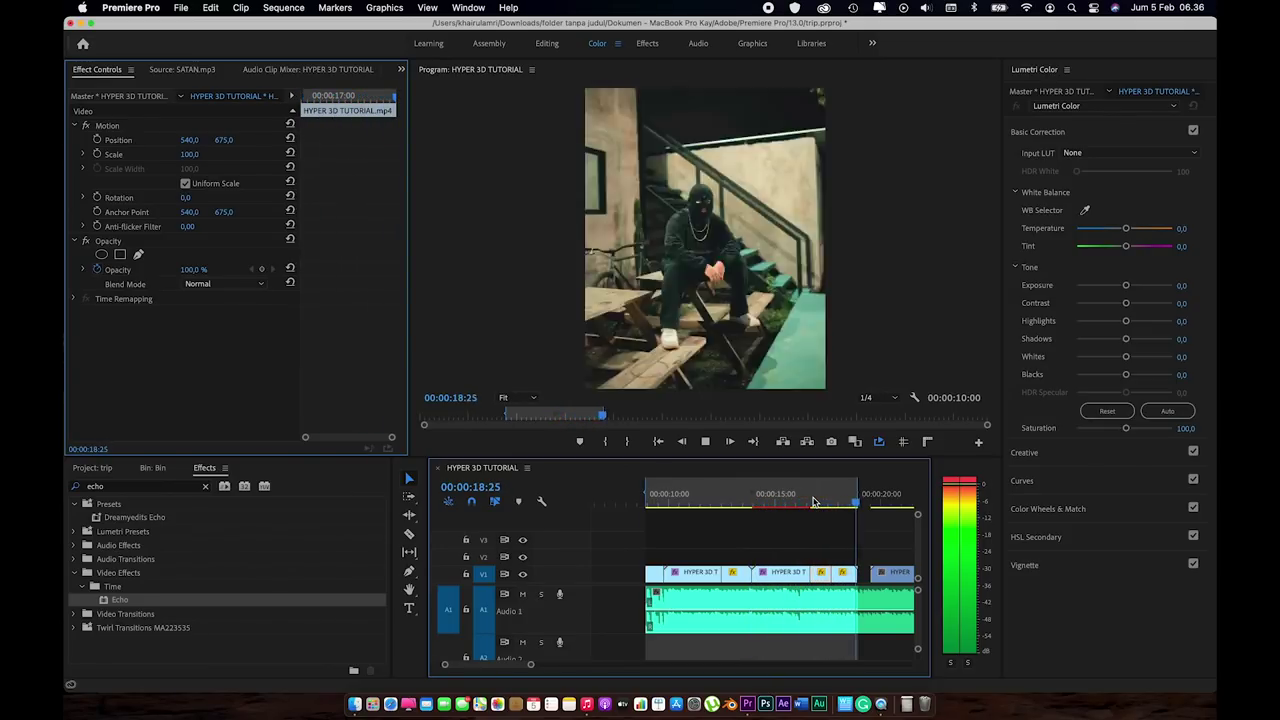
key("space")
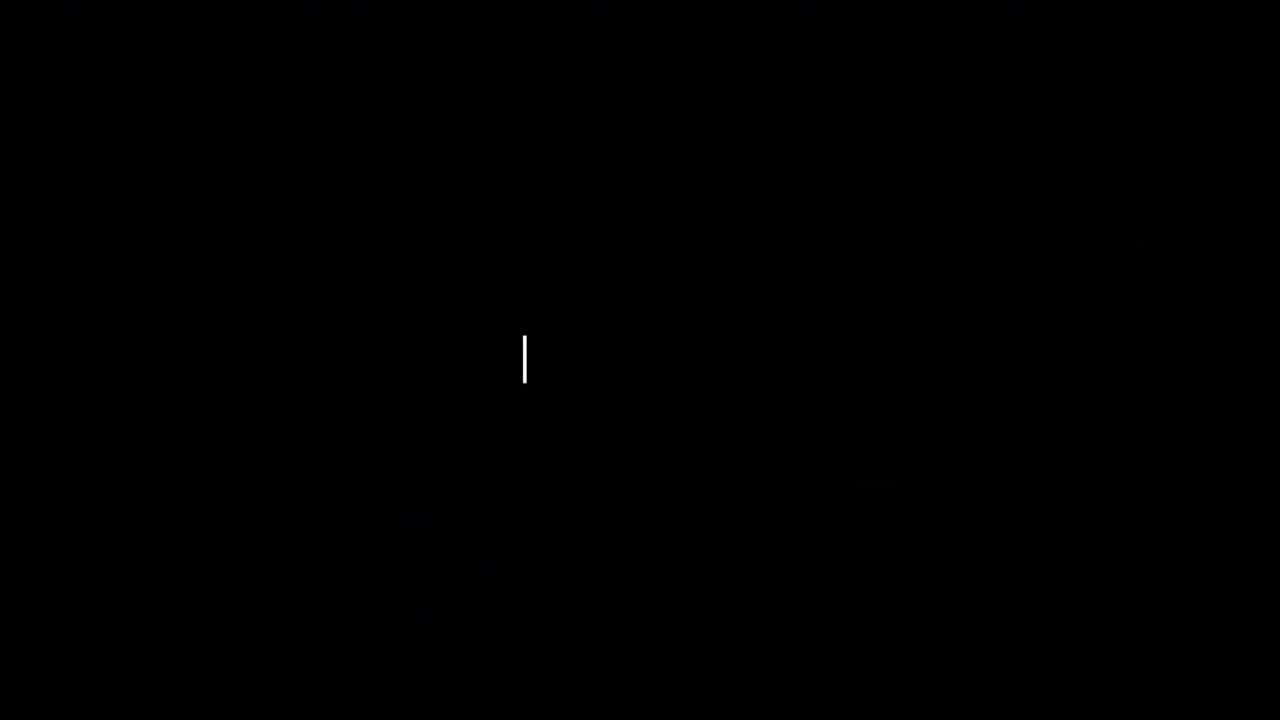